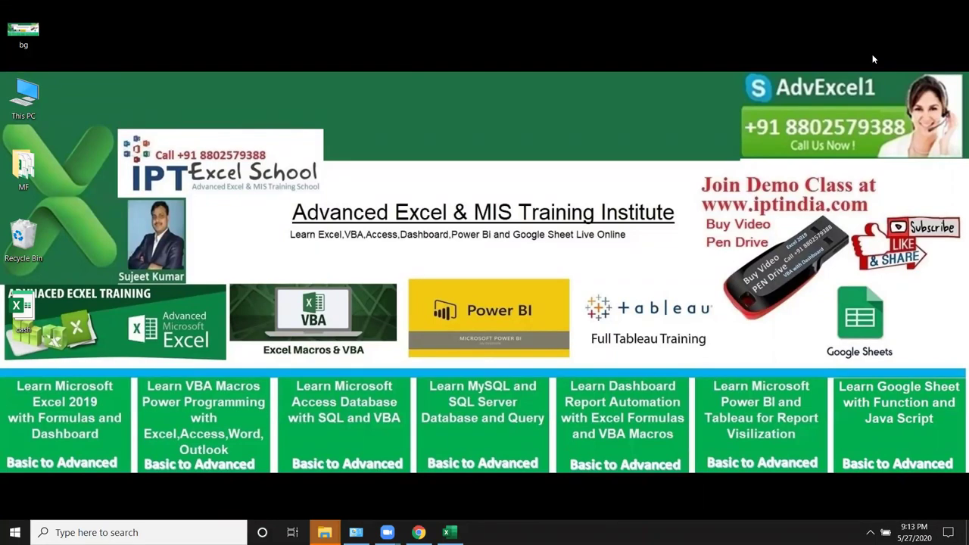
# Restore the Book1 workbook window from the taskbar
pyautogui.click(450, 533)
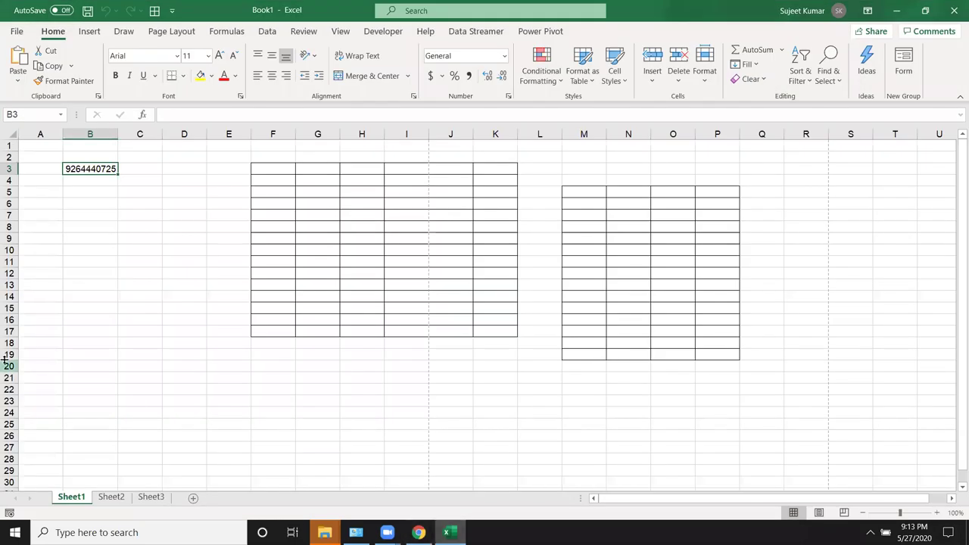
# On Sheet2, enter the headers Name, City and Amt in A1:C1
pyautogui.click(117, 505)
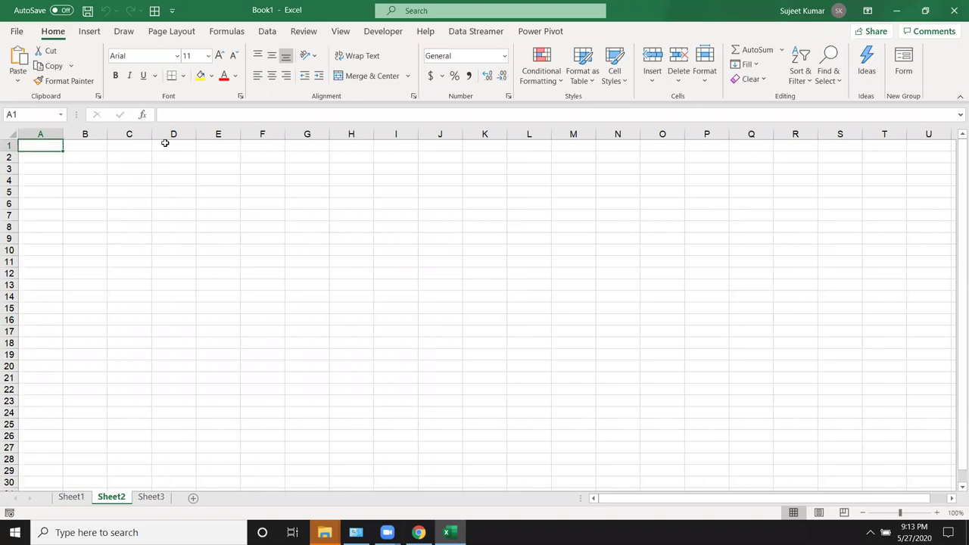
pyautogui.press('Right')
pyautogui.press('Right')
pyautogui.press('Right')
pyautogui.press('Left')
pyautogui.press('Left')
pyautogui.press('Left')
pyautogui.write('Name')
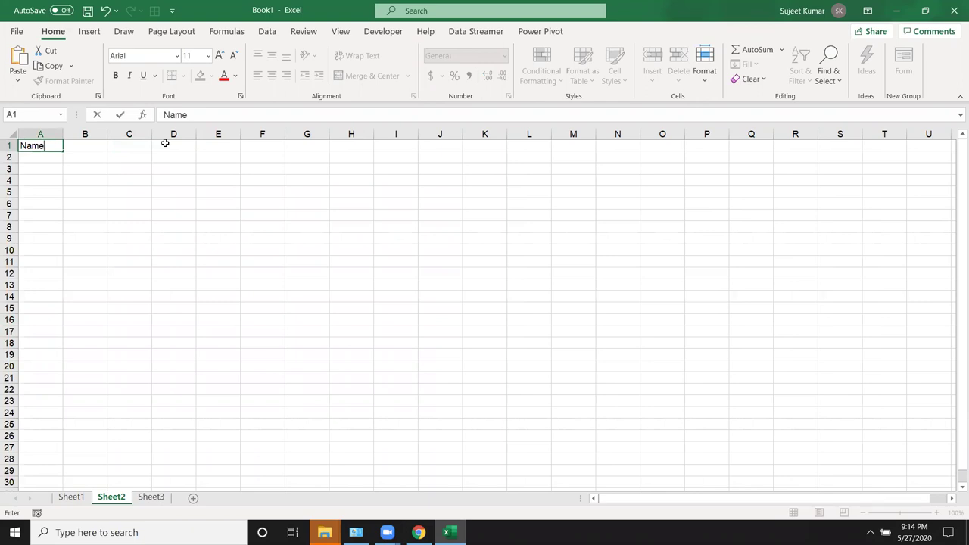
pyautogui.press('Tab')
pyautogui.write('C')
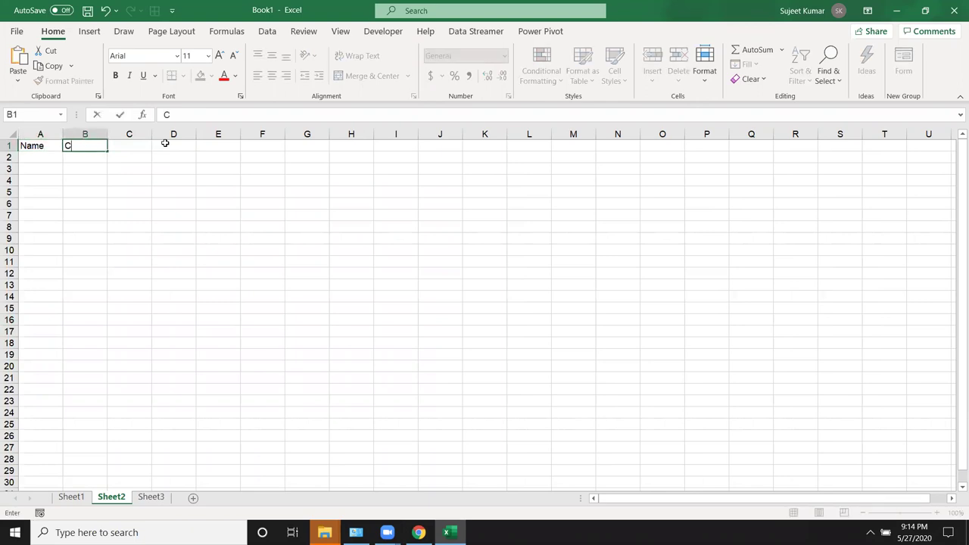
pyautogui.write('ity')
pyautogui.press('Tab')
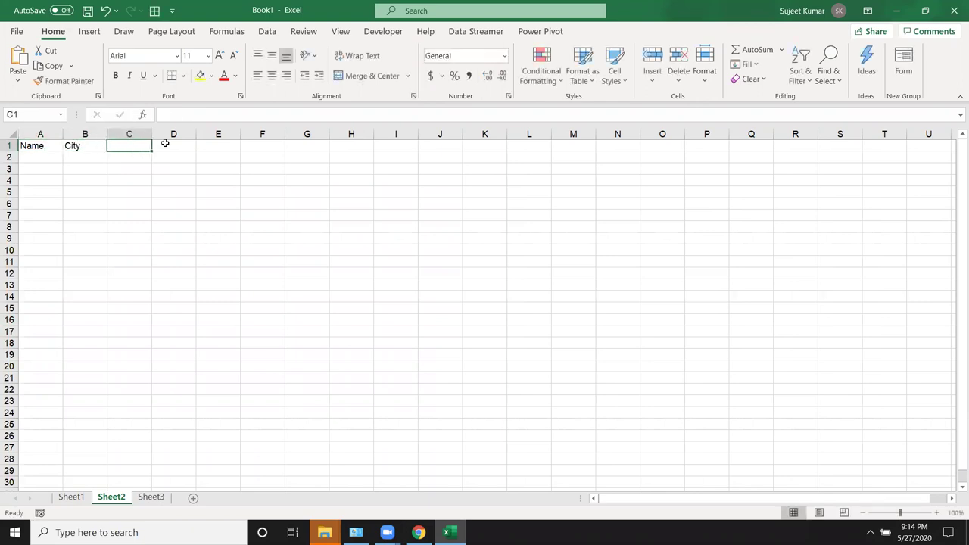
pyautogui.write('Amt')
pyautogui.press('Return')
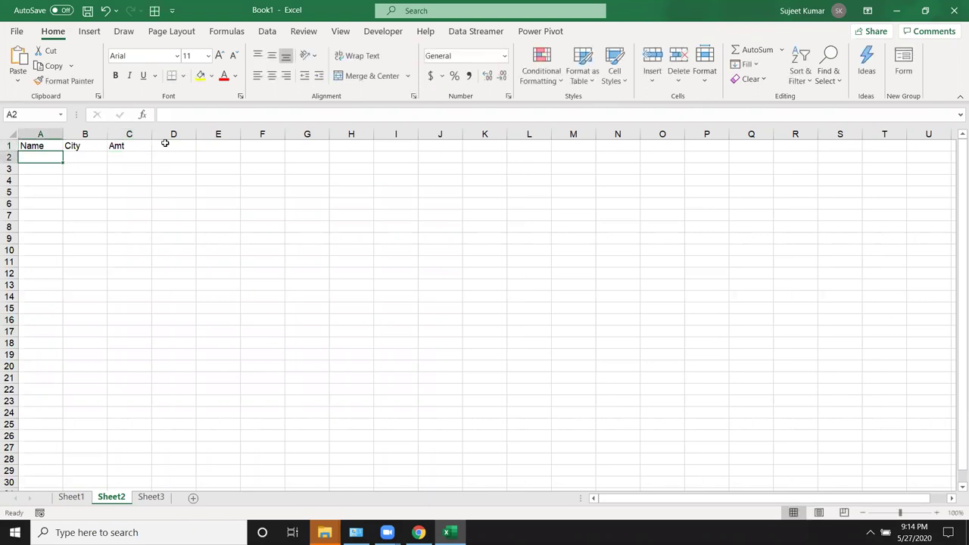
# Enter Pune in B2 and fill the city series down to B6
pyautogui.press('Tab')
pyautogui.write('Puj')
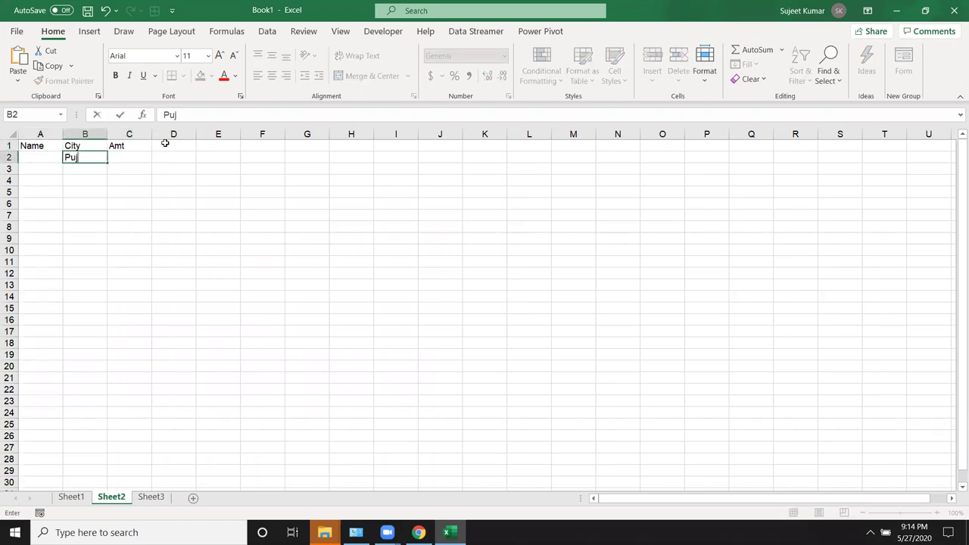
pyautogui.press('BackSpace')
pyautogui.write('ne')
pyautogui.press('Return')
pyautogui.press('Up')
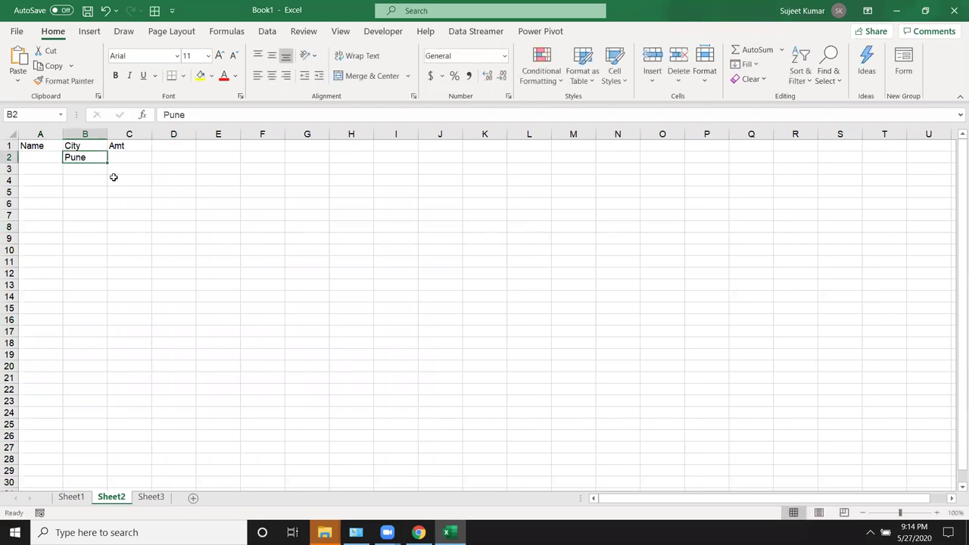
pyautogui.moveTo(107, 162); pyautogui.dragTo(107, 204)
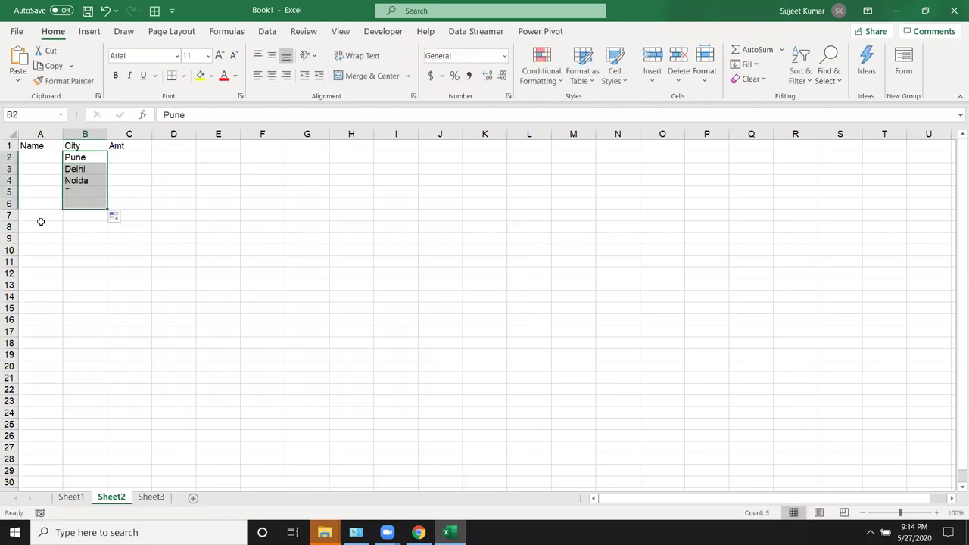
# Label A7 'Total' and put =SUM(C2:C6) in C7
pyautogui.click(38, 215)
pyautogui.write('Total')
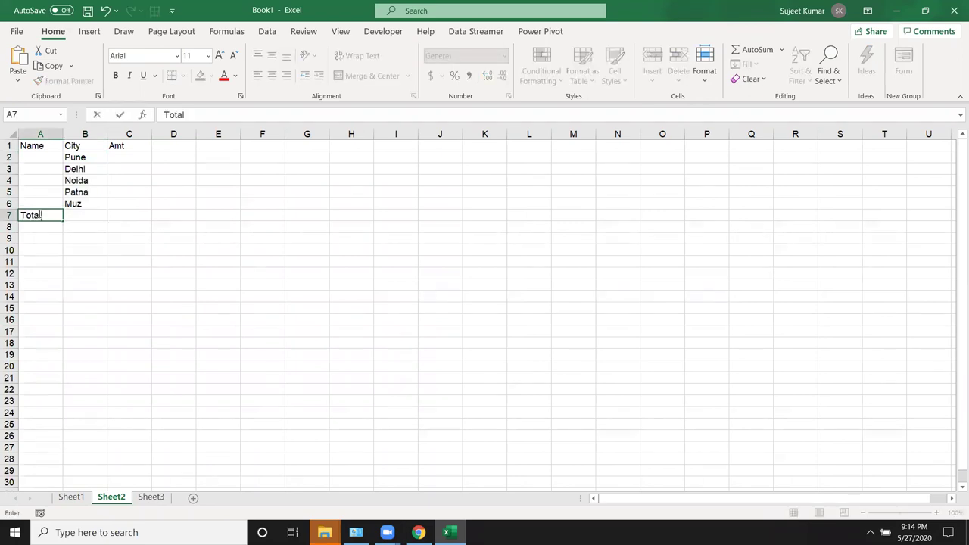
pyautogui.press('Tab')
pyautogui.press('Tab')
pyautogui.write('=sum')
pyautogui.press('Tab')
pyautogui.press('Up')
pyautogui.hotkey('shift', 'Up')
# Select the table up to A1:C7 and bring up the Quick Analysis options
pyautogui.hotkey('shift', 'Up')
pyautogui.hotkey('shift', 'Up')
pyautogui.hotkey('shift', 'Up')
pyautogui.press('Return')
pyautogui.press('Up')
pyautogui.hotkey('shift', 'Right')
pyautogui.hotkey('shift', 'Right')
pyautogui.hotkey('shift', 'Up')
pyautogui.hotkey('shift', 'Up')
pyautogui.hotkey('shift', 'Up')
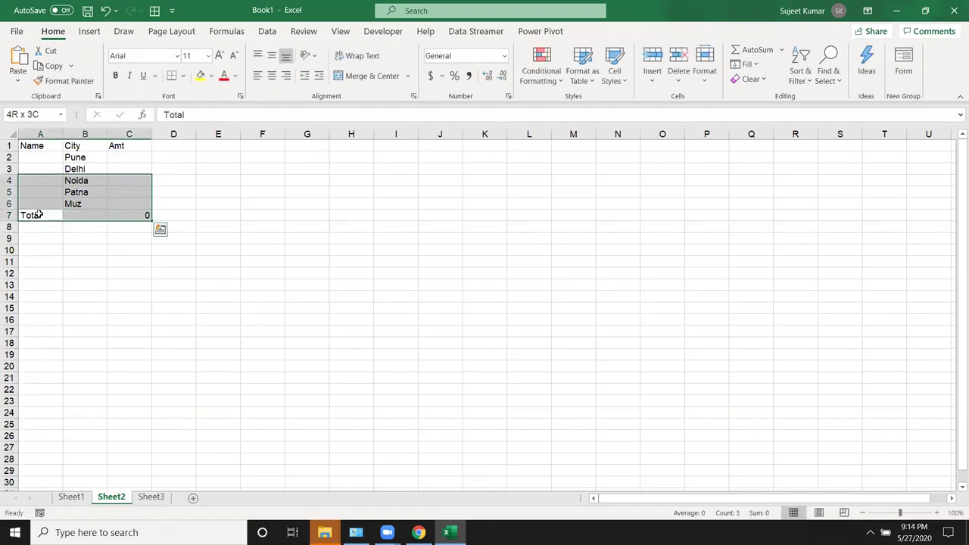
pyautogui.hotkey('shift', 'Up')
pyautogui.hotkey('shift', 'Up')
pyautogui.hotkey('shift', 'Up')
pyautogui.hotkey('ctrl', 'q')
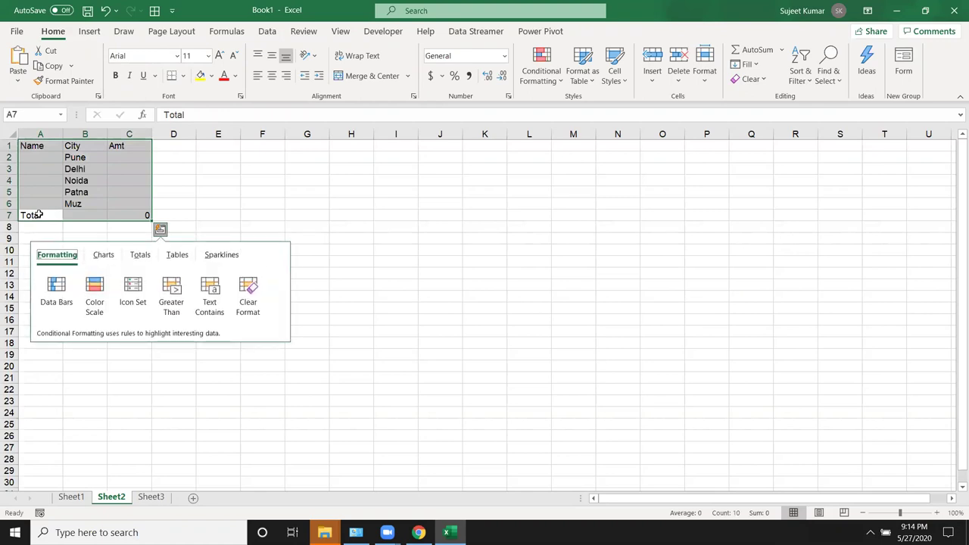
# Apply All Borders to every cell of the A1:C7 Name/City/Amt table
pyautogui.press('Escape')
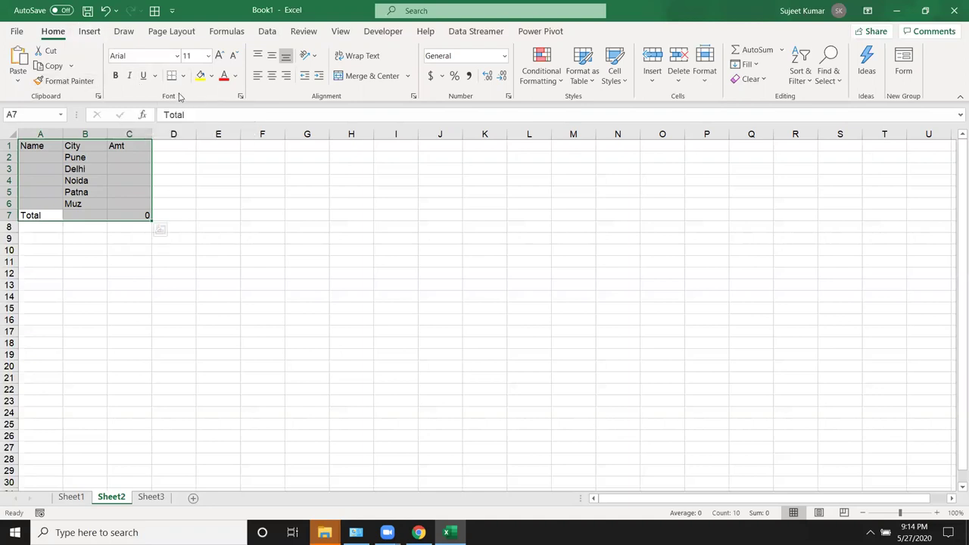
pyautogui.click(183, 76)
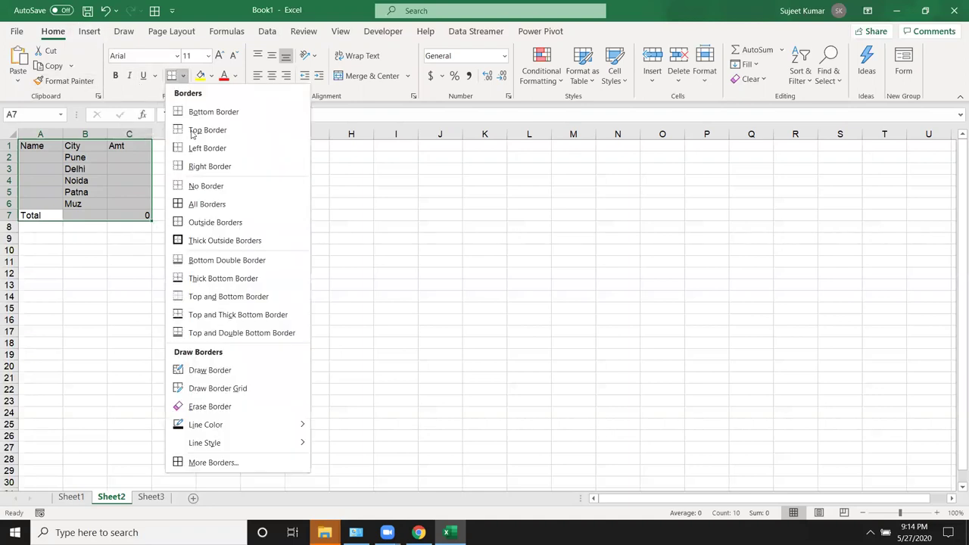
pyautogui.click(195, 205)
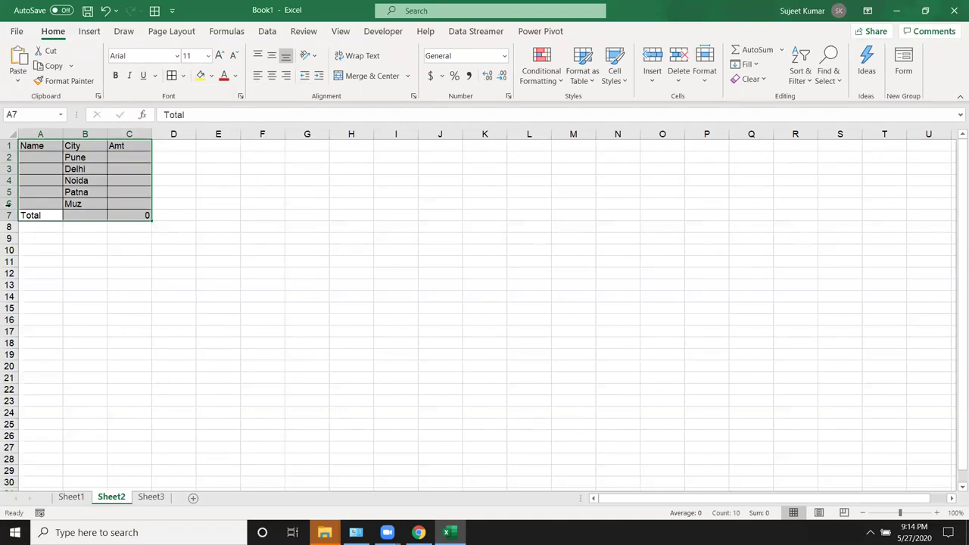
pyautogui.click(9, 156)
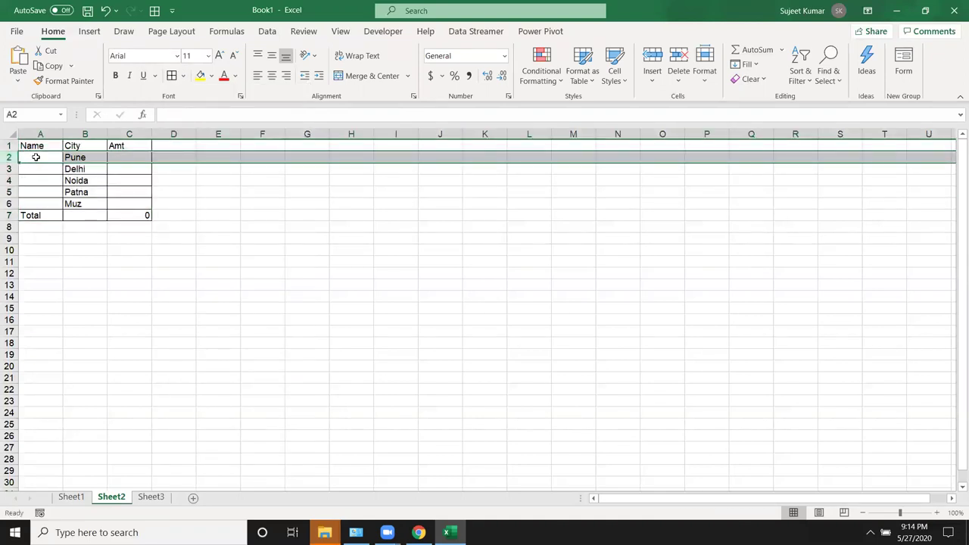
# Merge and center the empty Name cells A2:A6
pyautogui.moveTo(39, 157); pyautogui.dragTo(45, 200)
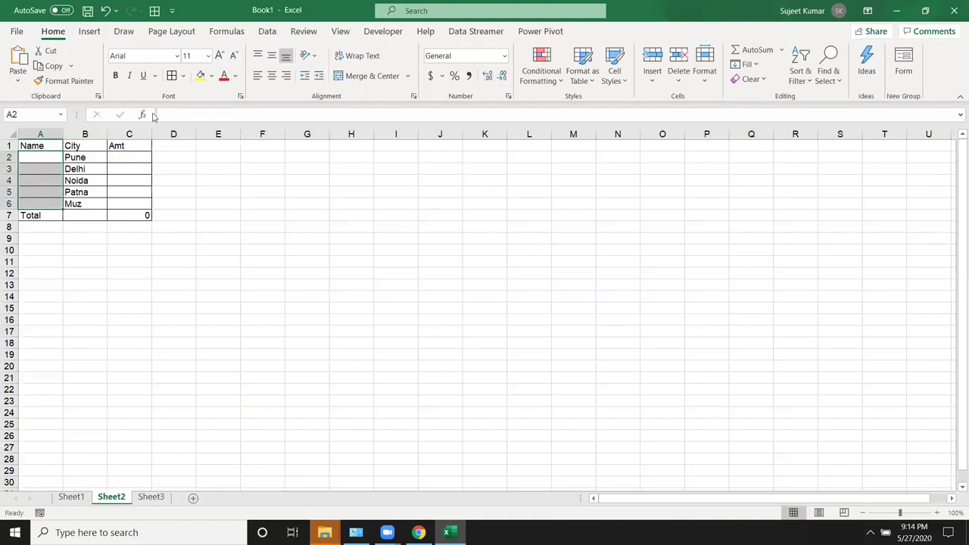
pyautogui.click(371, 76)
pyautogui.click(168, 179)
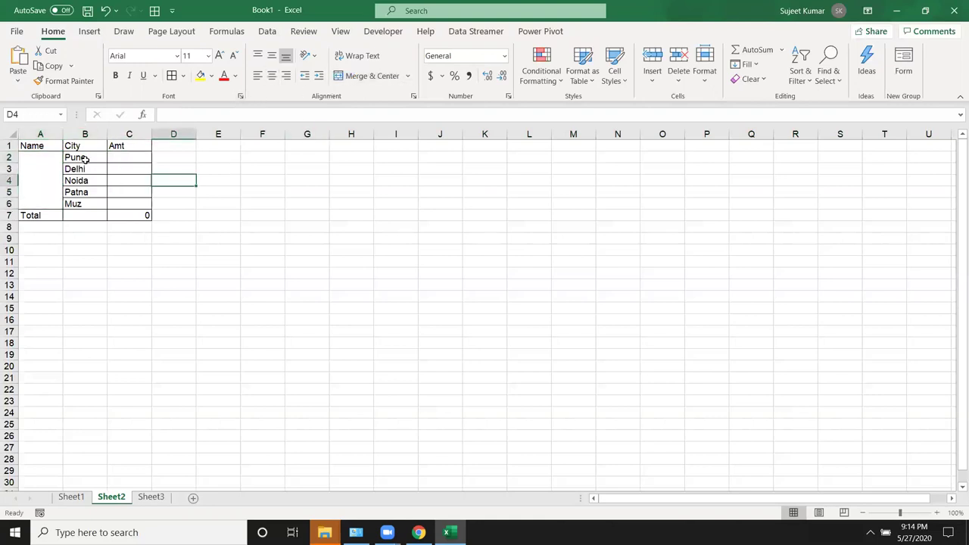
# Copy the A1:C7 table and paste copies at A9, A17 and A25
pyautogui.moveTo(53, 147); pyautogui.dragTo(149, 217)
pyautogui.hotkey('ctrl', 'c')
pyautogui.click(38, 239)
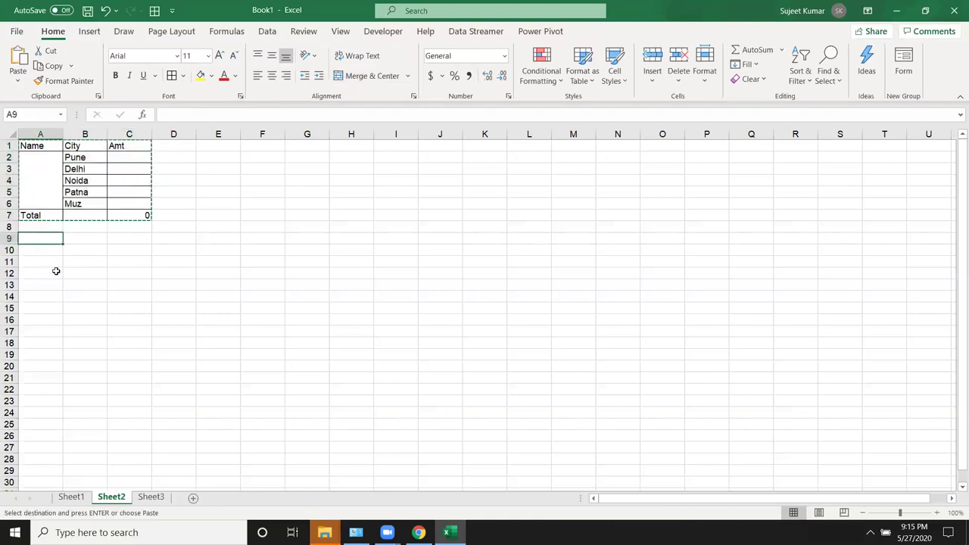
pyautogui.hotkey('ctrl', 'v')
pyautogui.click(43, 331)
pyautogui.hotkey('ctrl', 'v')
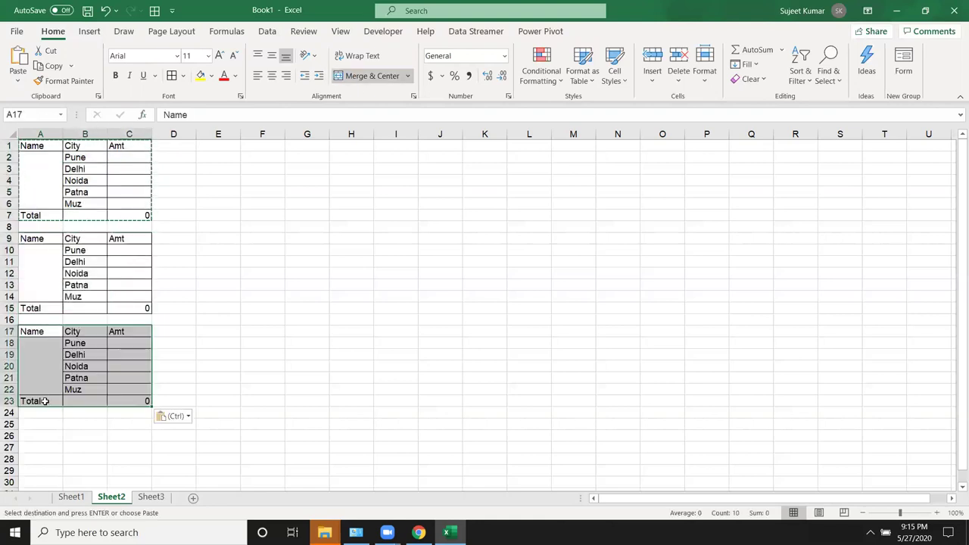
pyautogui.click(40, 412)
pyautogui.click(41, 425)
pyautogui.hotkey('ctrl', 'v')
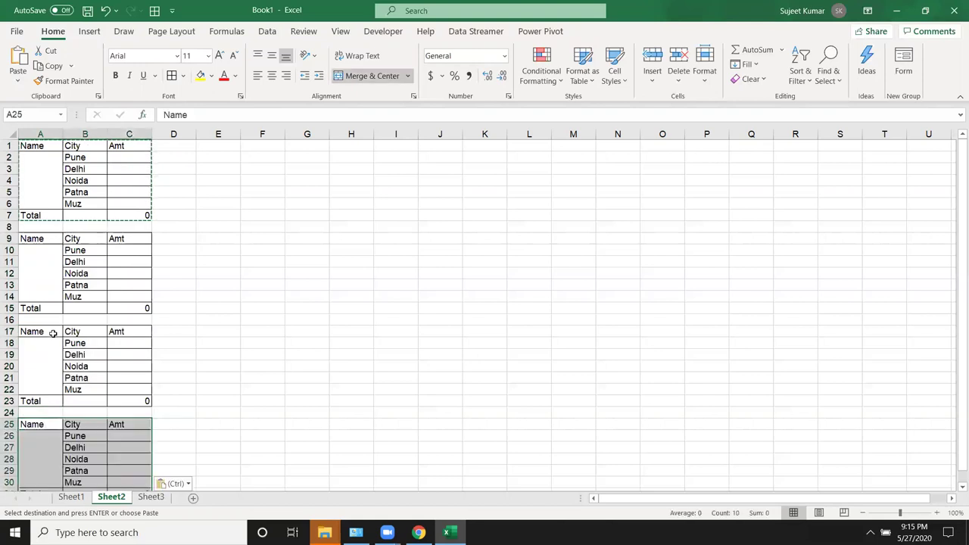
pyautogui.press('Escape')
# Delete rows 8–31 holding the pasted copies and return to A1
pyautogui.moveTo(7, 226)
pyautogui.mouseDown()
pyautogui.moveTo(3, 496)
pyautogui.moveTo(6, 467)
pyautogui.mouseUp()
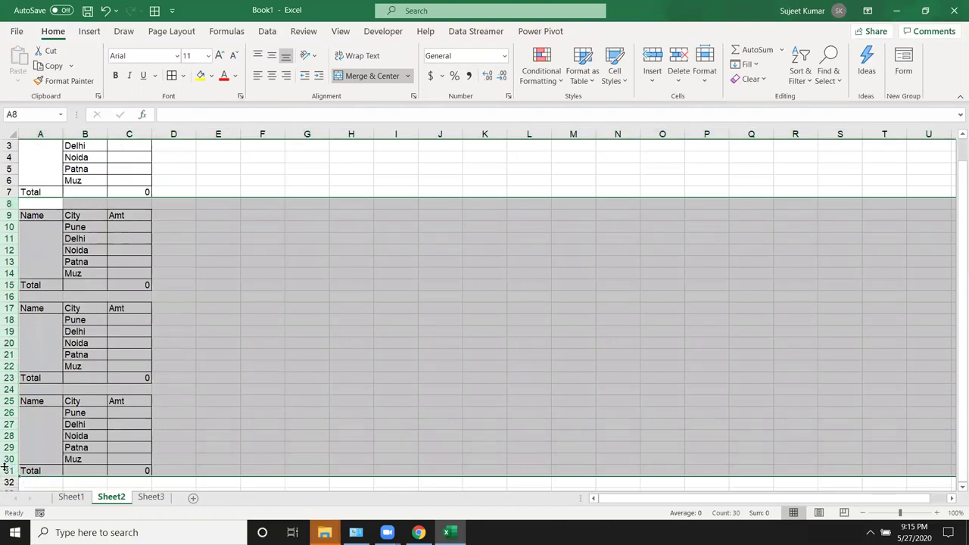
pyautogui.hotkey('ctrl', '-')
pyautogui.press('Up')
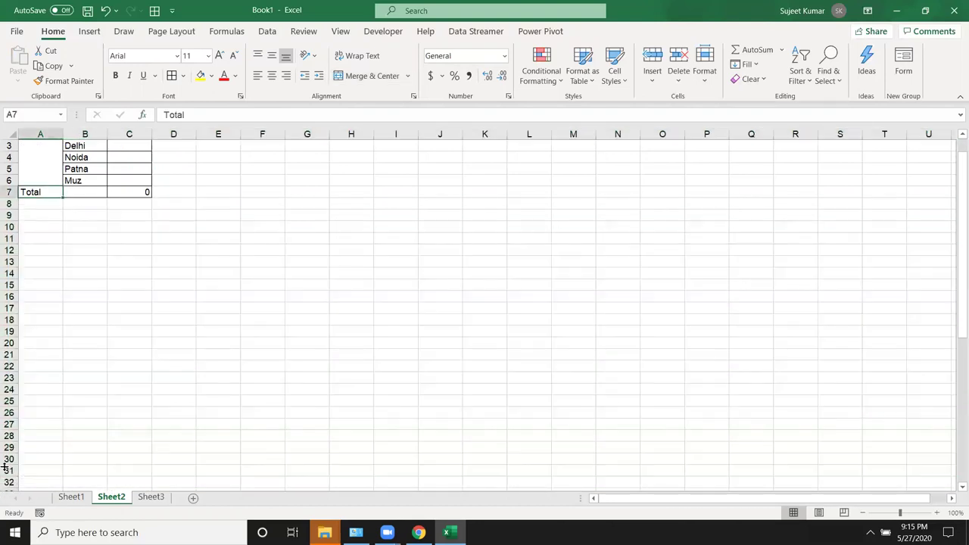
pyautogui.hotkey('ctrl', 'Home')
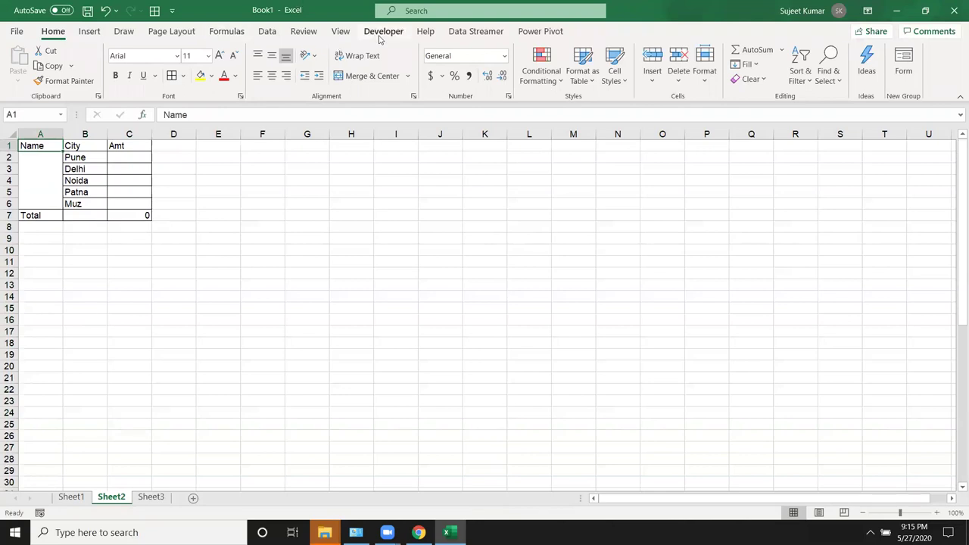
# Open the Visual Basic editor and insert a new code module
pyautogui.click(379, 36)
pyautogui.click(10, 66)
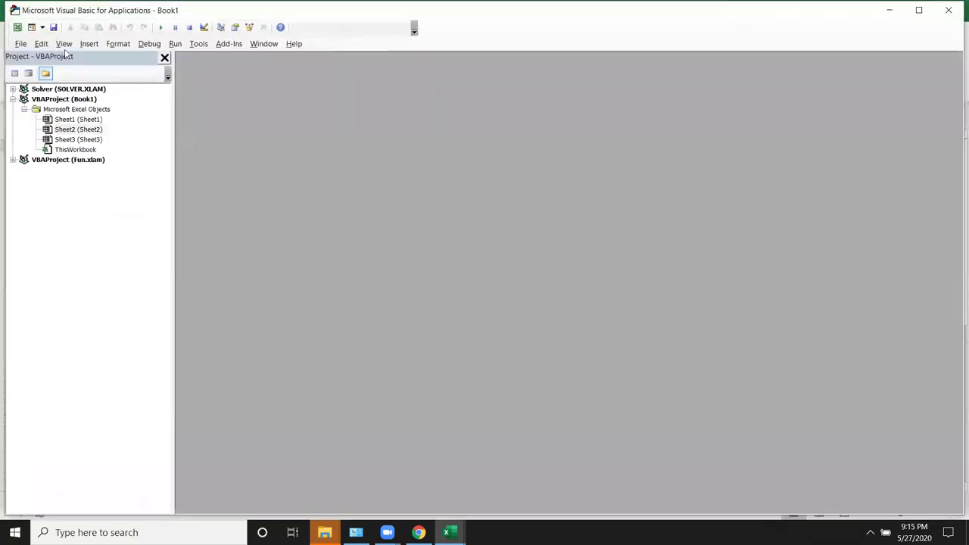
pyautogui.click(94, 44)
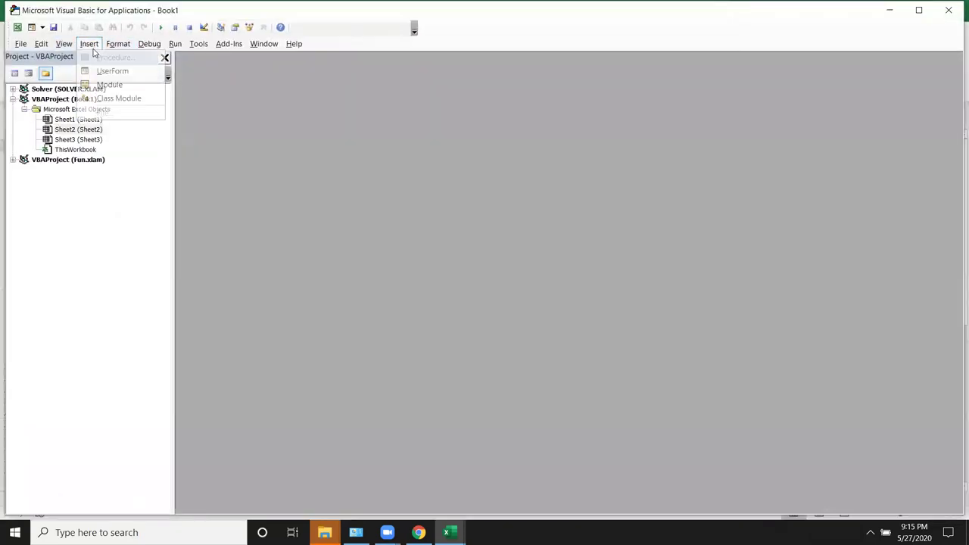
pyautogui.click(108, 83)
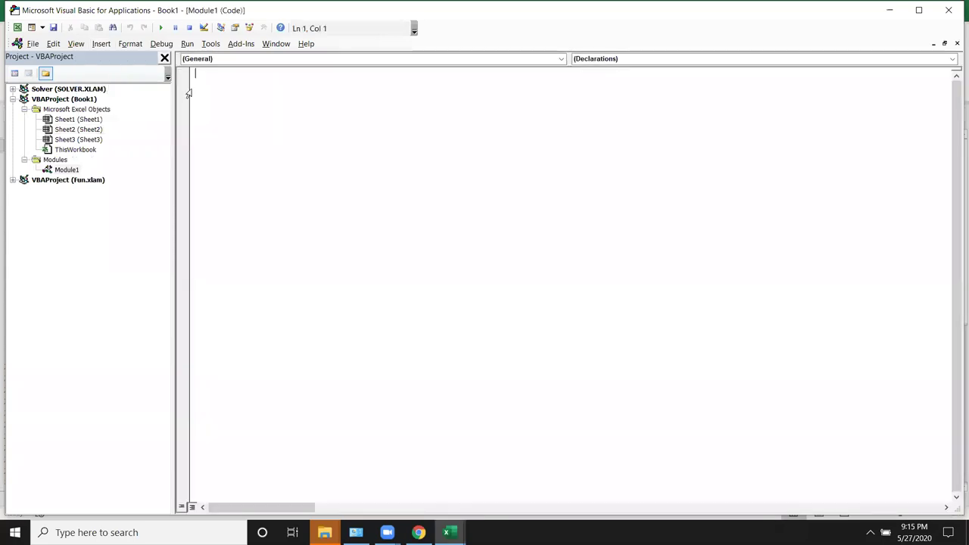
# Create an empty Sub loop_() procedure in Module1, then return to Excel
pyautogui.write('sub loop_()')
pyautogui.press('Return')
pyautogui.hotkey('alt', 'F11')
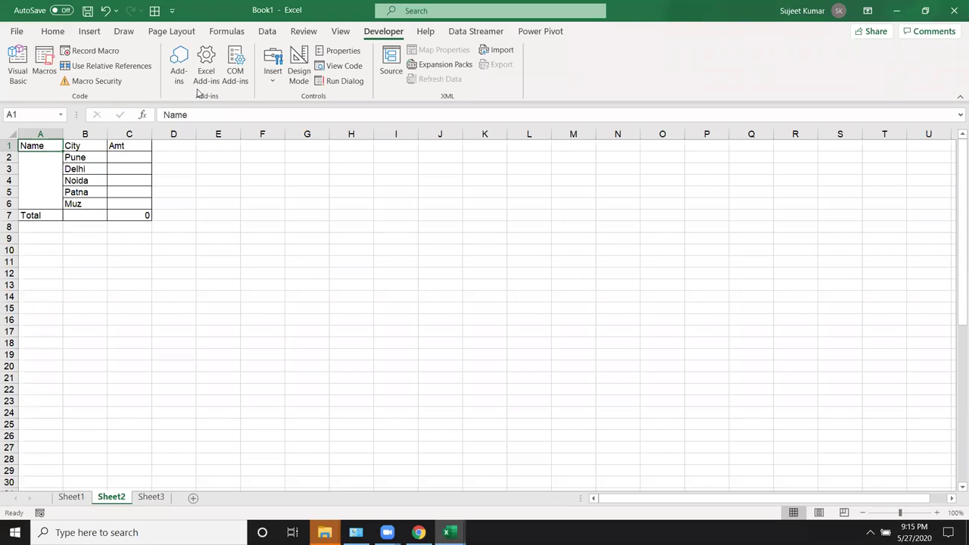
# Write Range("A1:C7").Copy as the first line of loop_
pyautogui.hotkey('ctrl', 'a')
pyautogui.click(121, 158)
pyautogui.click(56, 144)
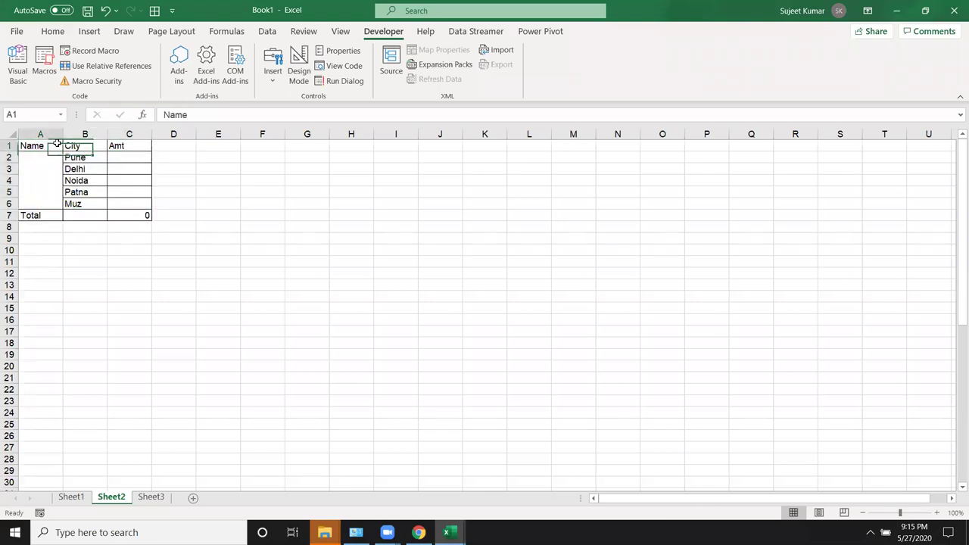
pyautogui.hotkey('alt', 'F11')
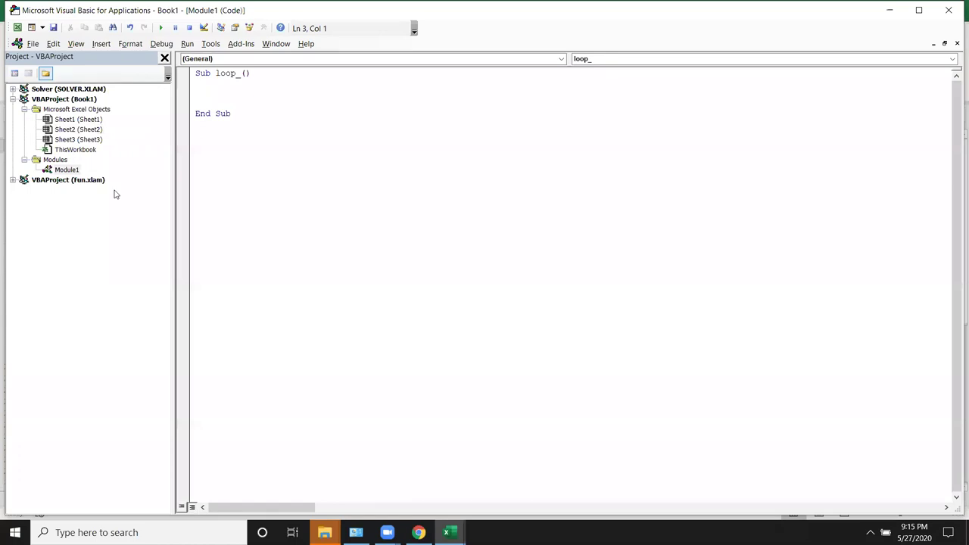
pyautogui.write('range("A')
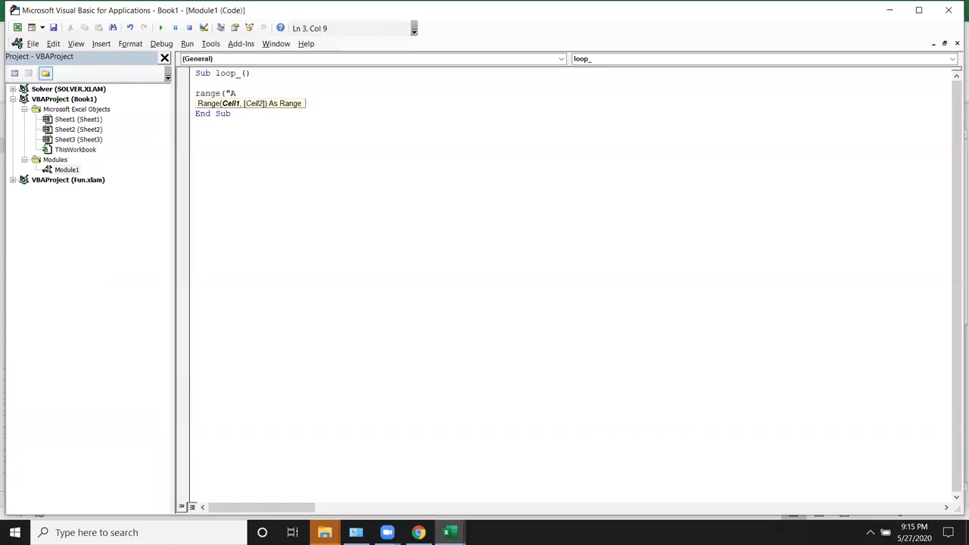
pyautogui.write('1:C')
pyautogui.write(').co')
pyautogui.press('Tab')
pyautogui.press('Return')
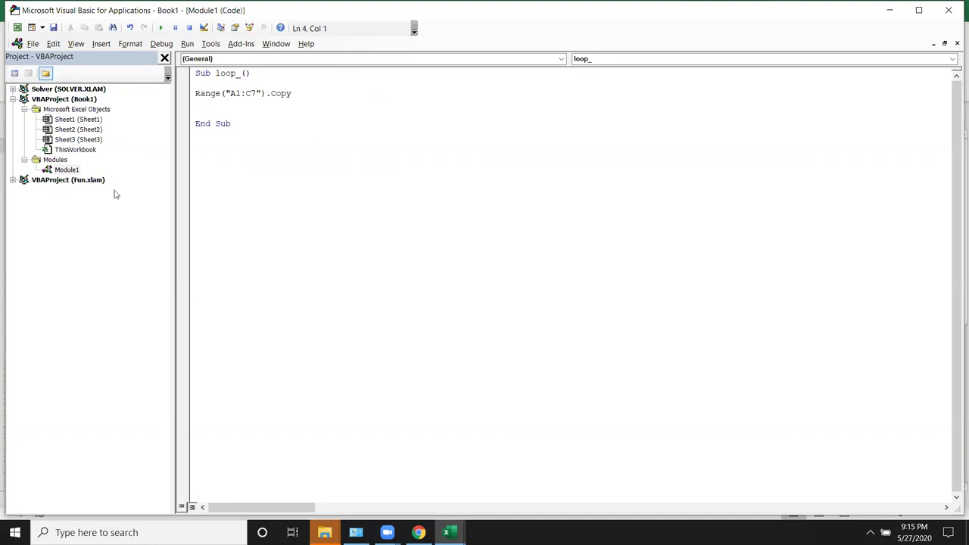
# Check on the sheet where column A's last entry ends, then resume the code
pyautogui.hotkey('alt', 'F11')
pyautogui.click(41, 359)
pyautogui.hotkey('ctrl', 'Up')
pyautogui.press('Down')
pyautogui.press('Down')
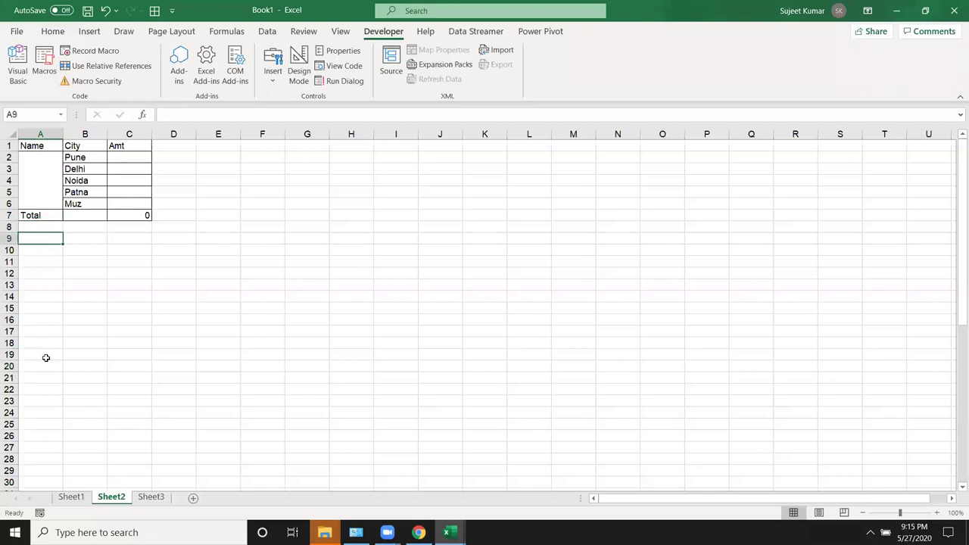
pyautogui.hotkey('alt', 'F11')
pyautogui.press('Return')
# Start the paste line with Range("a65000").End(xlUp).Offset
pyautogui.write('range("a65000')
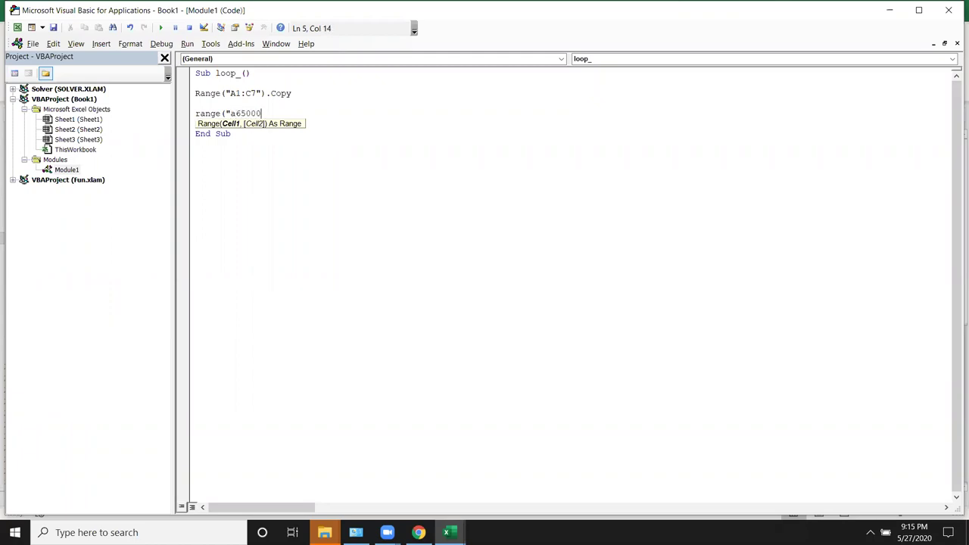
pyautogui.write('").')
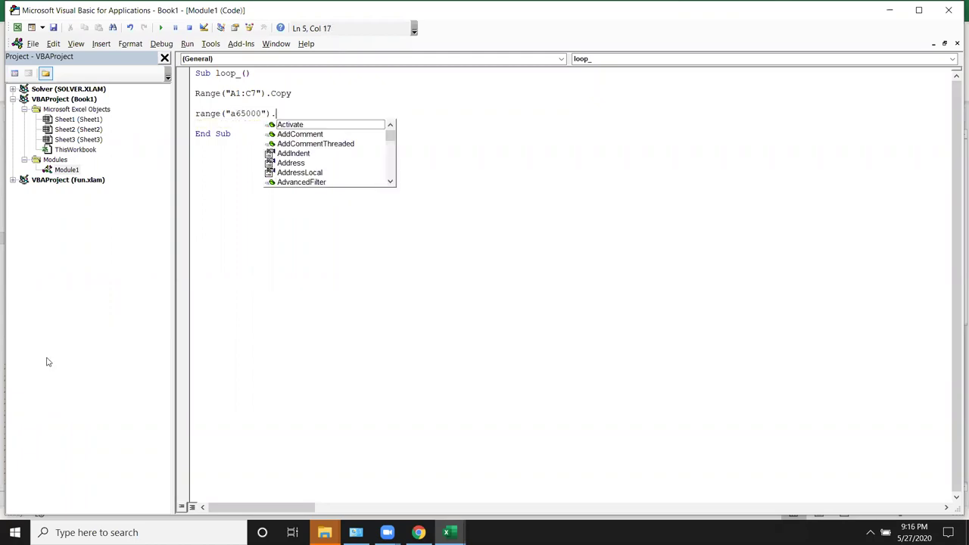
pyautogui.write('en')
pyautogui.press('Tab')
pyautogui.write('(')
pyautogui.press('Down')
pyautogui.press('Down')
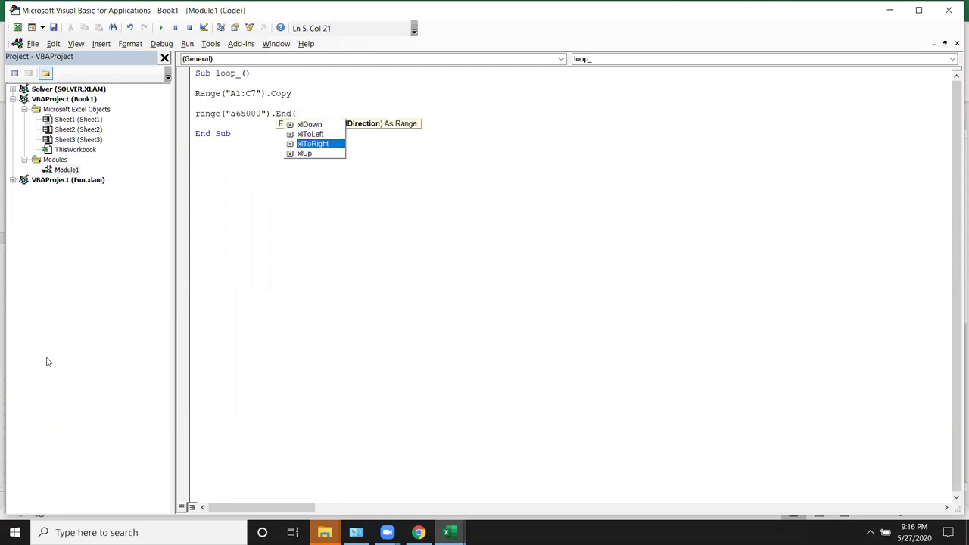
pyautogui.press('Down')
pyautogui.press('Tab')
pyautogui.write(')')
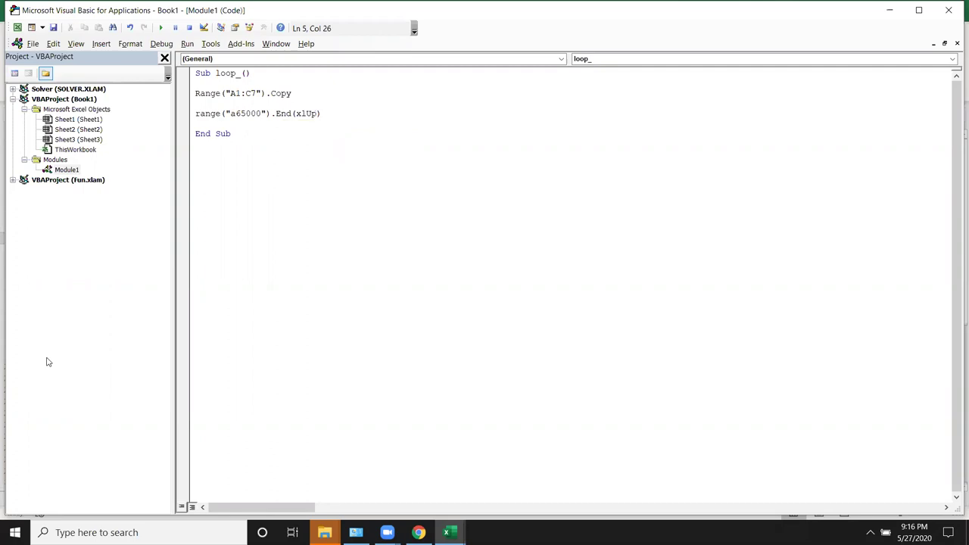
pyautogui.write('.of')
pyautogui.press('Tab')
pyautogui.write('(')
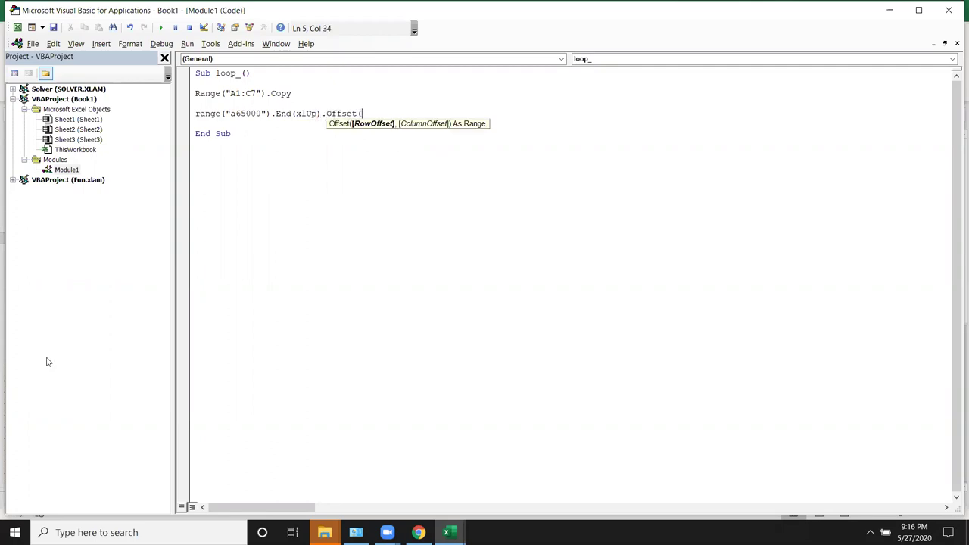
pyautogui.write('0')
pyautogui.write(',1')
# Set the offset to (2, 1) and finish with PasteSpecial xlPasteAll
pyautogui.press('BackSpace')
pyautogui.press('BackSpace')
pyautogui.press('BackSpace')
pyautogui.write('2,0')
pyautogui.press('BackSpace')
pyautogui.write('1).p')
pyautogui.press('Down')
pyautogui.press('Down')
pyautogui.press('Down')
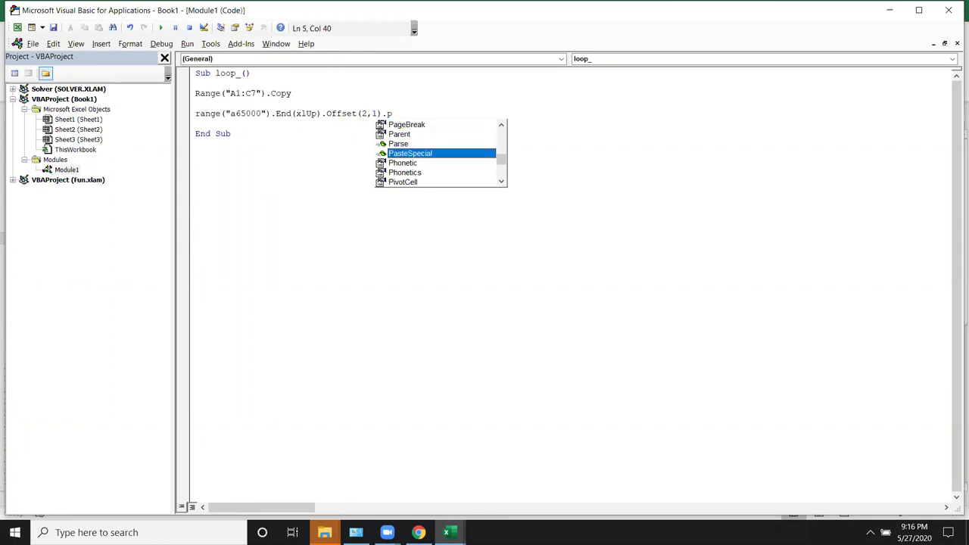
pyautogui.press('Tab')
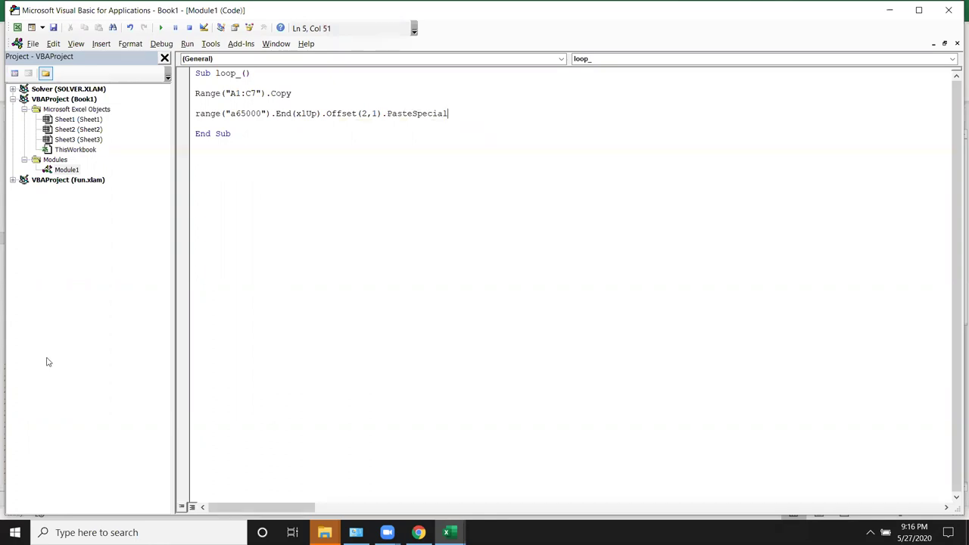
pyautogui.press('Tab')
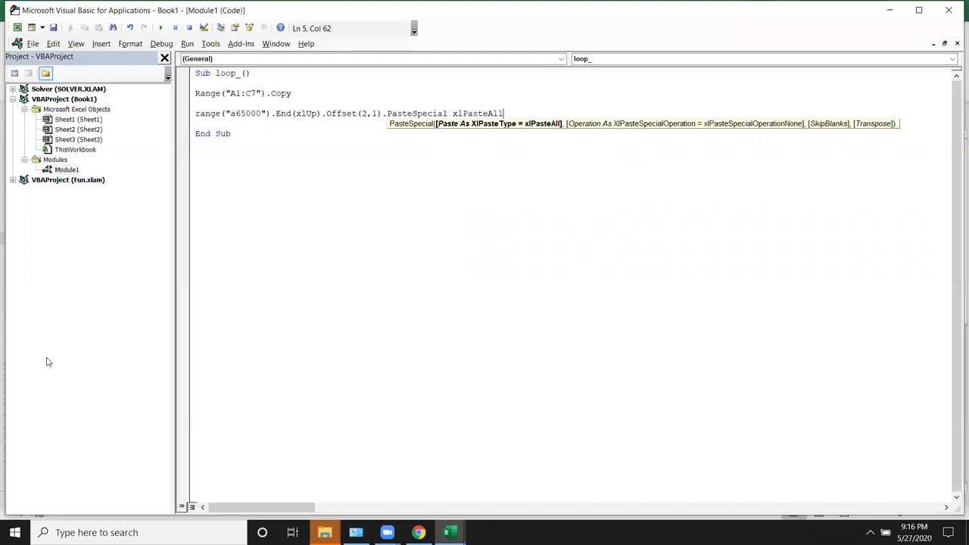
pyautogui.press('Return')
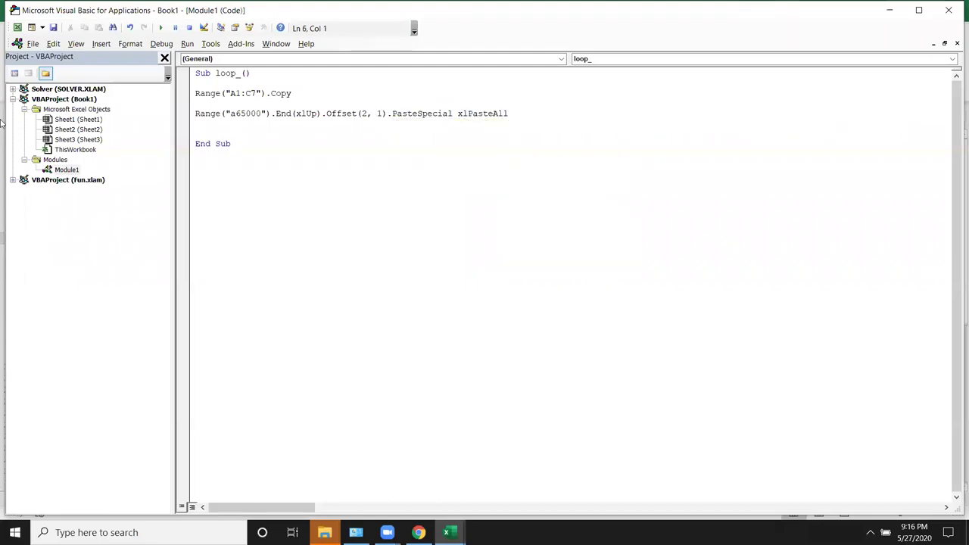
pyautogui.hotkey('alt', 'F11')
# Run loop_, then change the paste offset to Offset(2, 0)
pyautogui.click(44, 64)
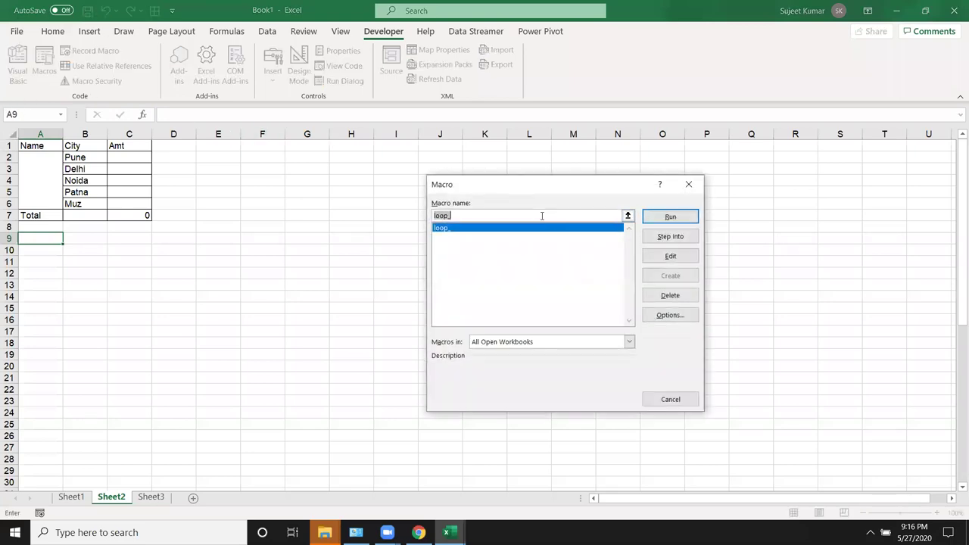
pyautogui.click(681, 219)
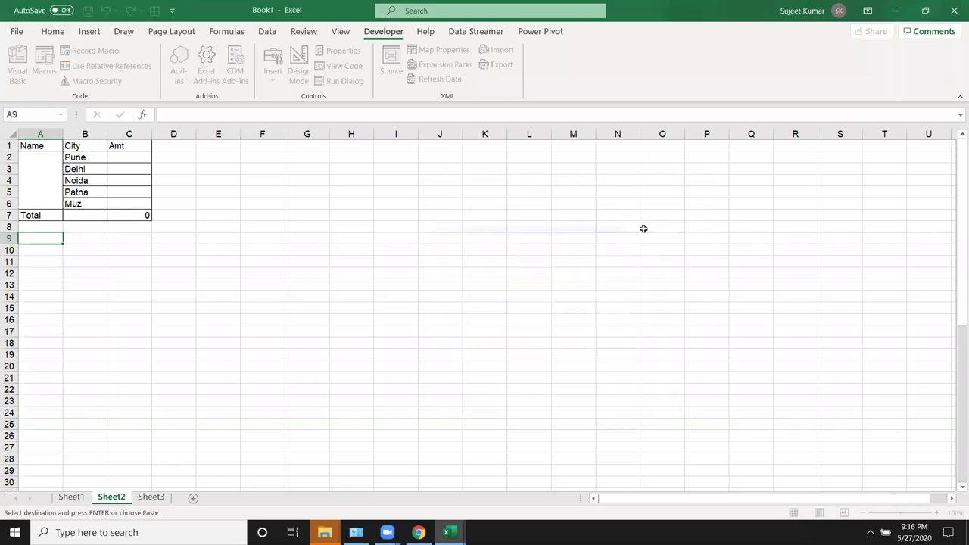
pyautogui.hotkey('alt', 'F11')
pyautogui.doubleClick(380, 112)
pyautogui.write('0')
pyautogui.click(384, 156)
# Delete the test-pasted table in rows 9–15 of Sheet2
pyautogui.hotkey('alt', 'F11')
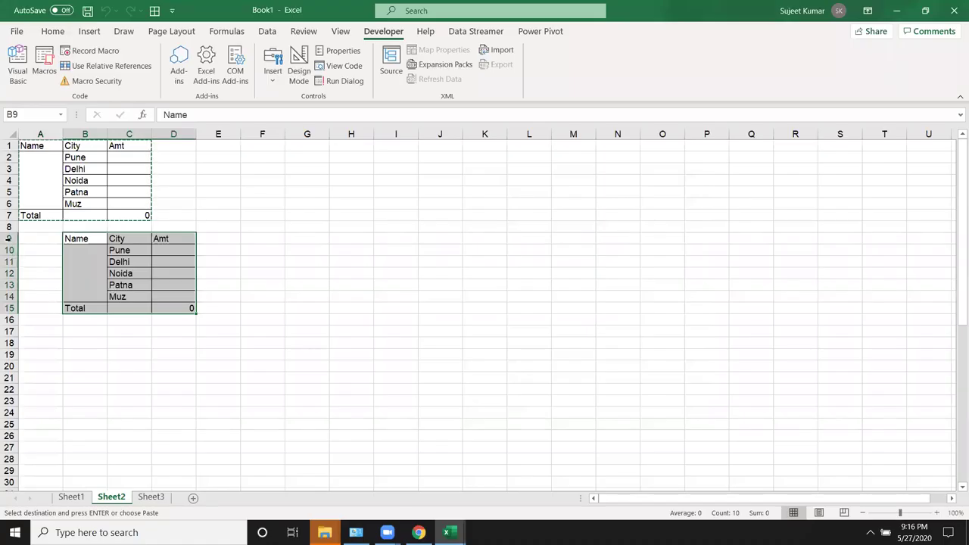
pyautogui.moveTo(7, 238); pyautogui.dragTo(5, 302)
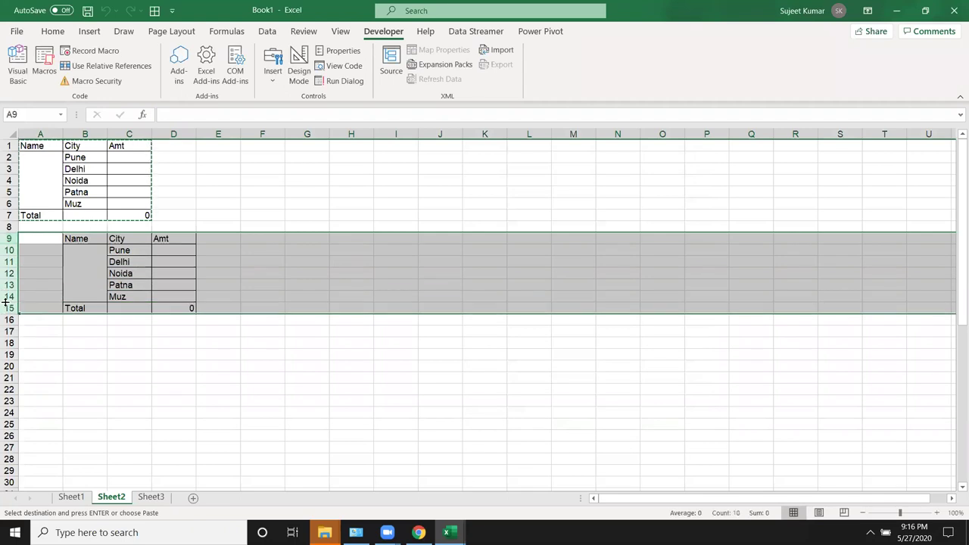
pyautogui.hotkey('ctrl', '-')
pyautogui.click(58, 275)
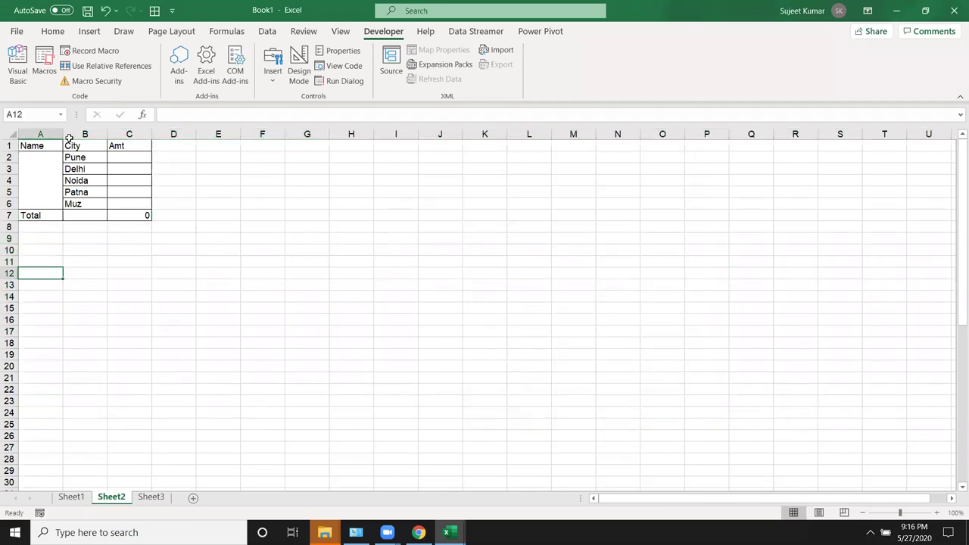
# Rerun loop_, clear the new paste in rows 9–17, and return to the code
pyautogui.click(44, 85)
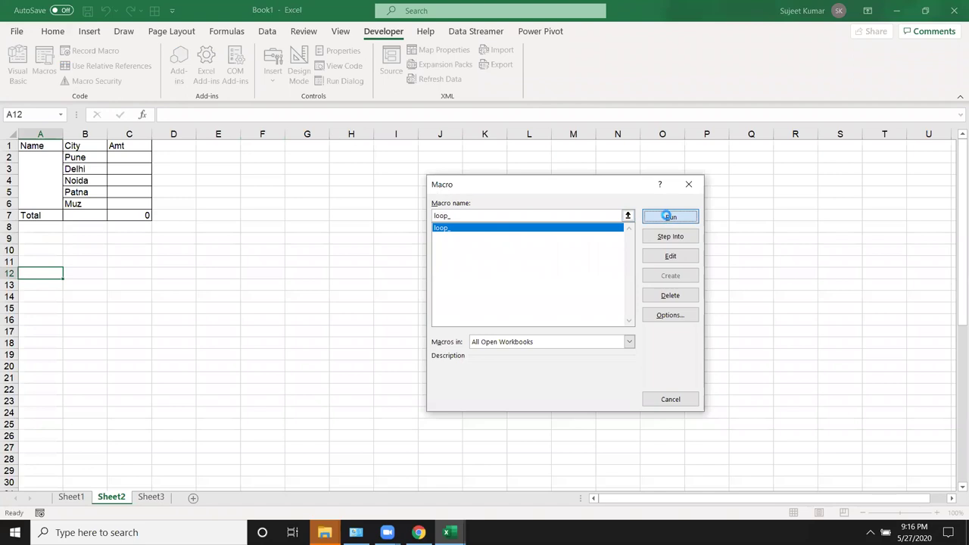
pyautogui.click(671, 217)
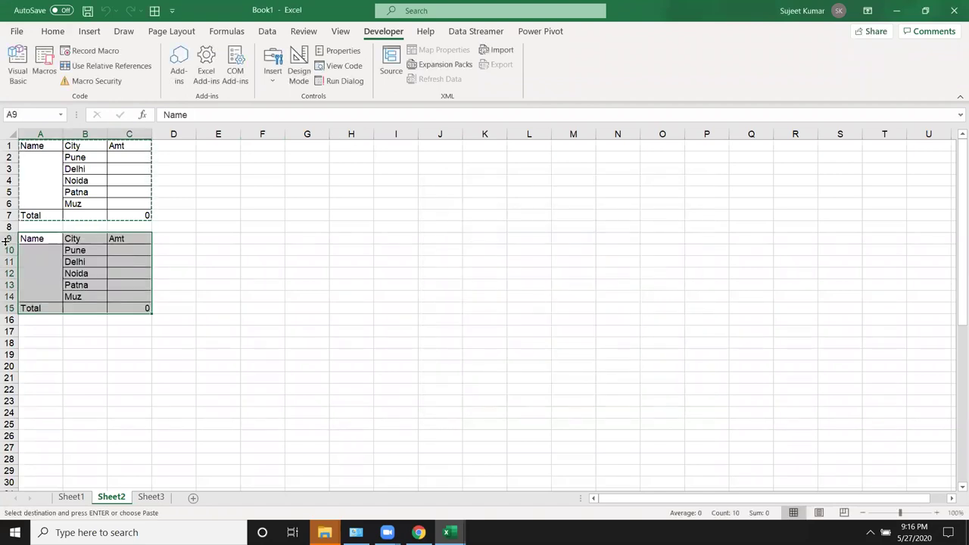
pyautogui.moveTo(6, 239); pyautogui.dragTo(7, 331)
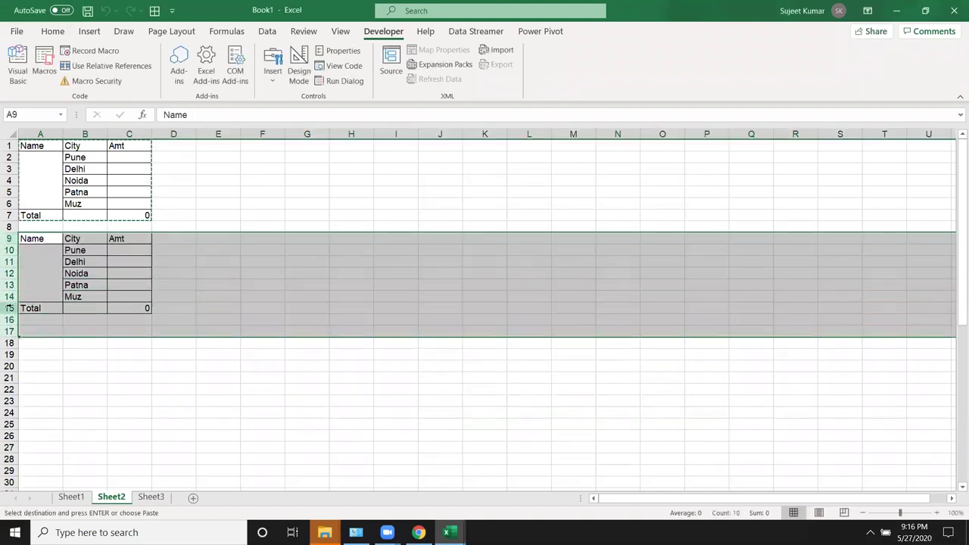
pyautogui.press('Delete')
pyautogui.hotkey('alt', 'F11')
pyautogui.press('Up')
pyautogui.press('Up')
pyautogui.press('Up')
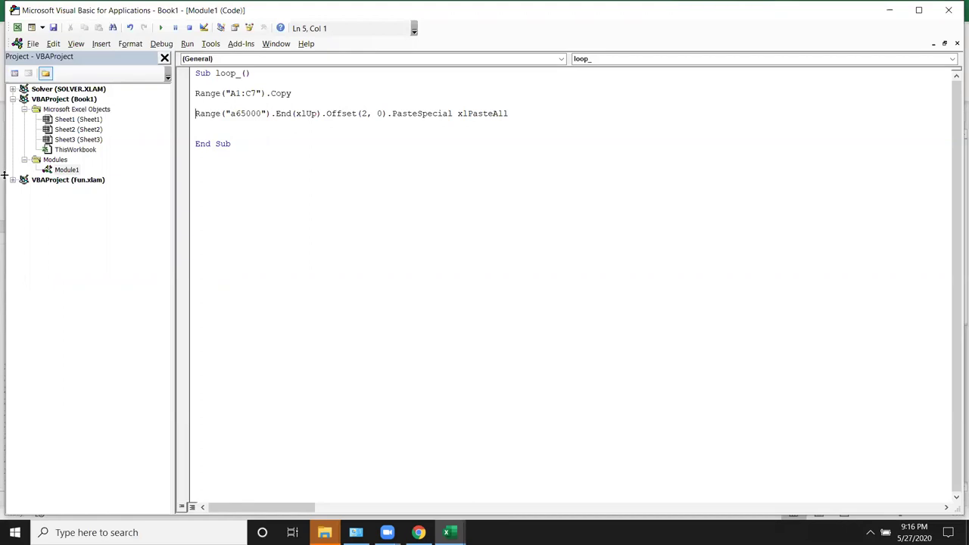
pyautogui.hotkey('alt', 'F11')
pyautogui.rightClick(6, 171)
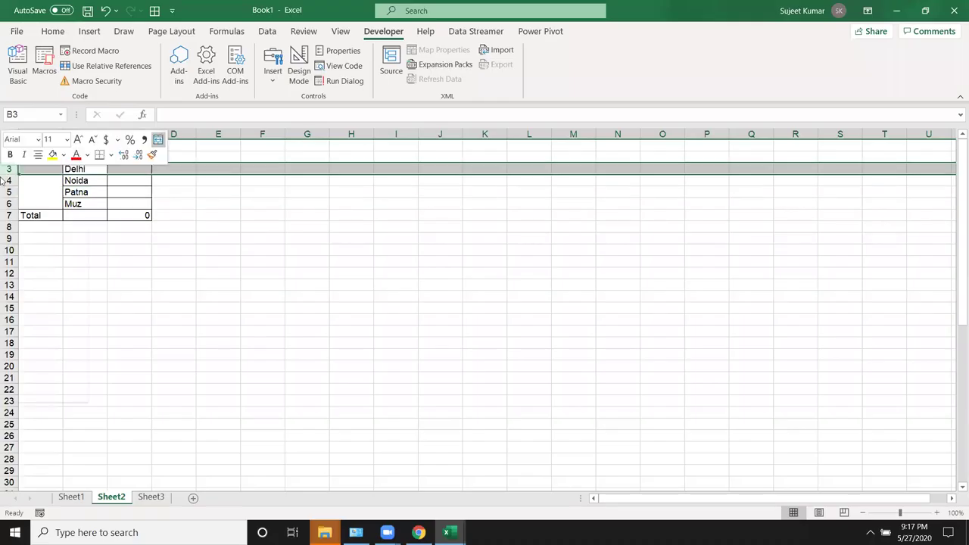
pyautogui.click(216, 195)
pyautogui.click(216, 193)
pyautogui.click(128, 239)
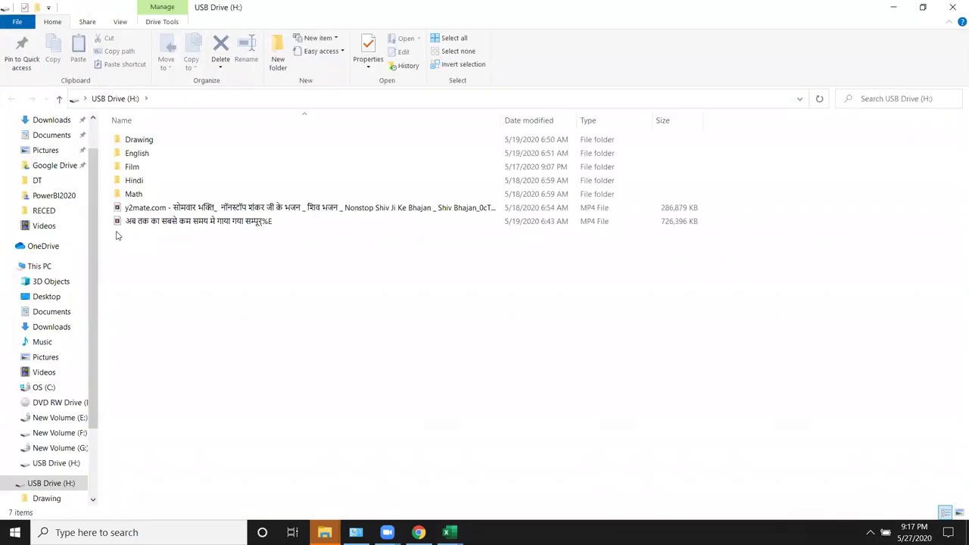
pyautogui.hotkey('alt', 'Tab')
pyautogui.hotkey('alt', 'Tab')
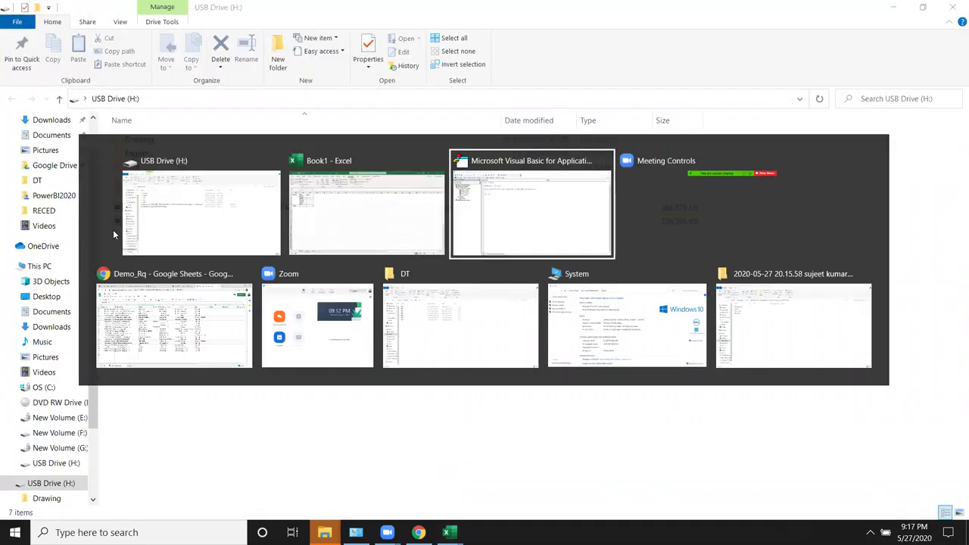
pyautogui.press('Down')
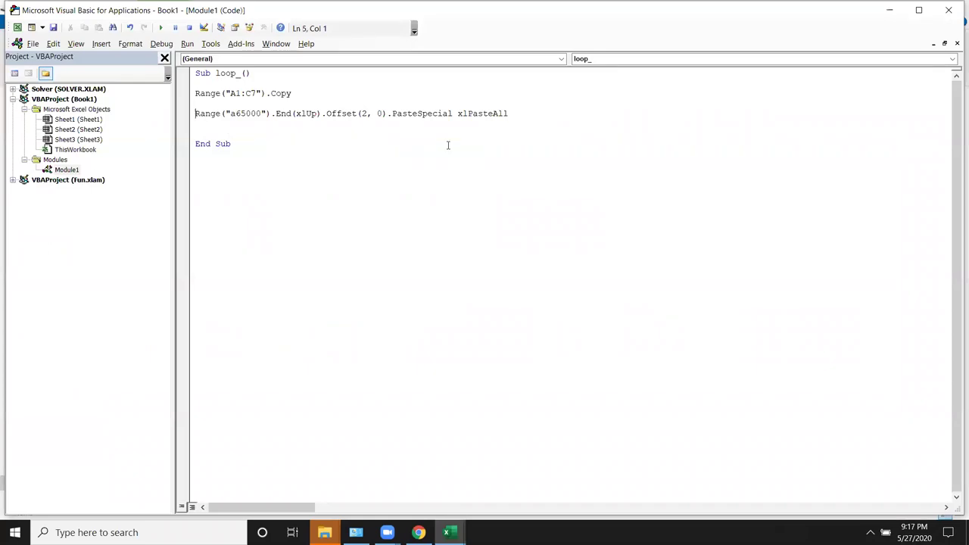
# Duplicate the Offset(2, 0) PasteSpecial line in the loop_ code
pyautogui.hotkey('shift', 'End')
pyautogui.press('Up')
pyautogui.hotkey('shift', 'Right')
pyautogui.press('Right')
pyautogui.hotkey('shift', 'Down')
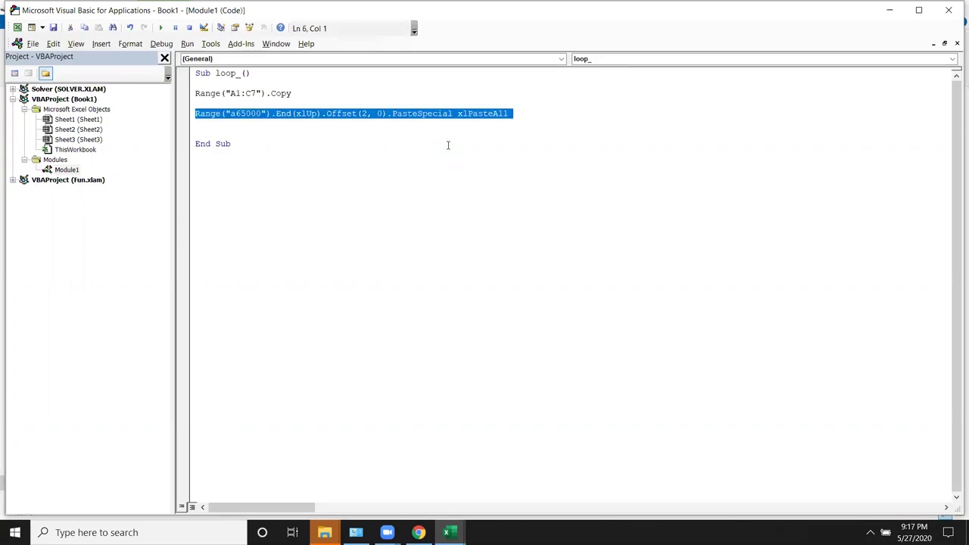
pyautogui.hotkey('ctrl', 'c')
pyautogui.hotkey('ctrl', 'v')
pyautogui.hotkey('ctrl', 'v')
pyautogui.hotkey('ctrl', 'v')
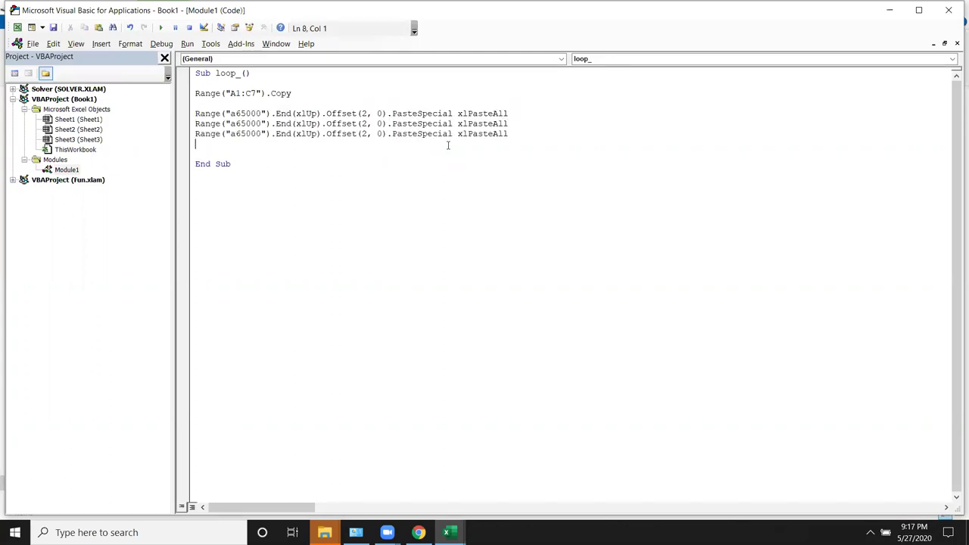
pyautogui.moveTo(293, 93); pyautogui.dragTo(192, 96)
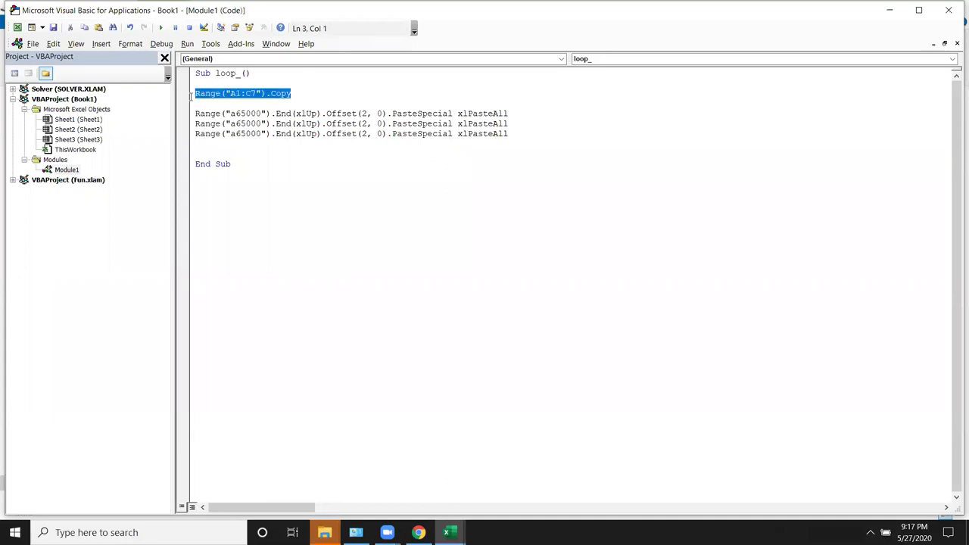
pyautogui.click(200, 104)
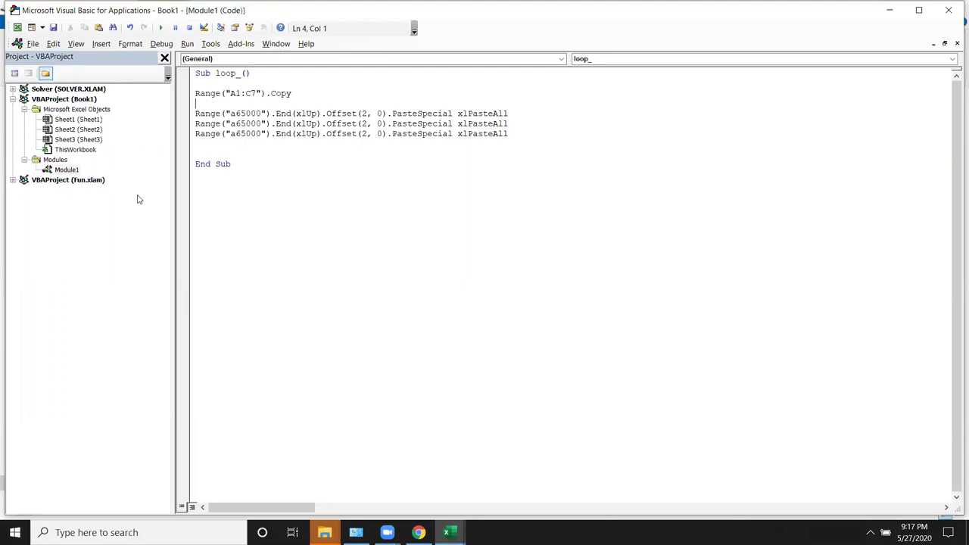
# Delete the duplicated tables in rows 9–31 of Sheet2 and go back to the code
pyautogui.hotkey('alt', 'Tab')
pyautogui.hotkey('alt', 'Tab')
pyautogui.hotkey('alt', 'Tab')
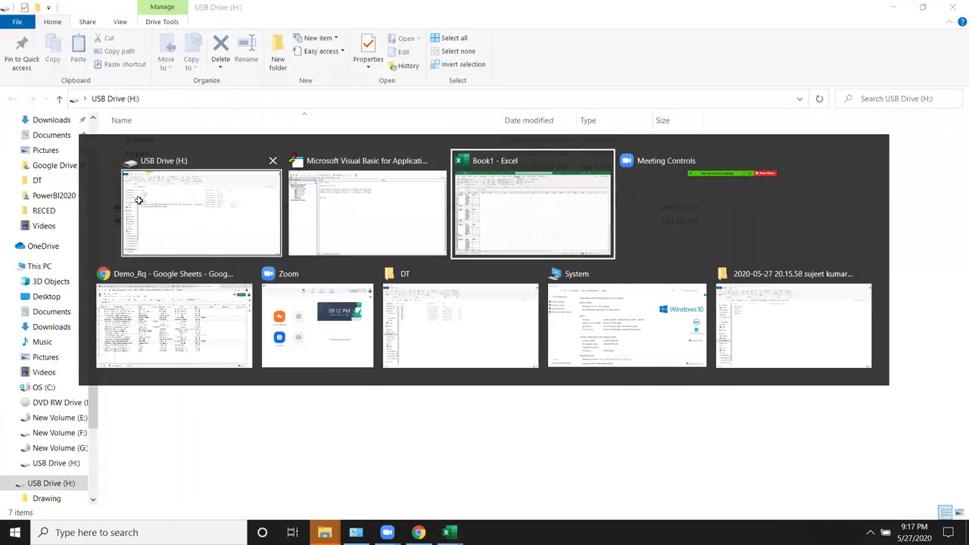
pyautogui.click(9, 239)
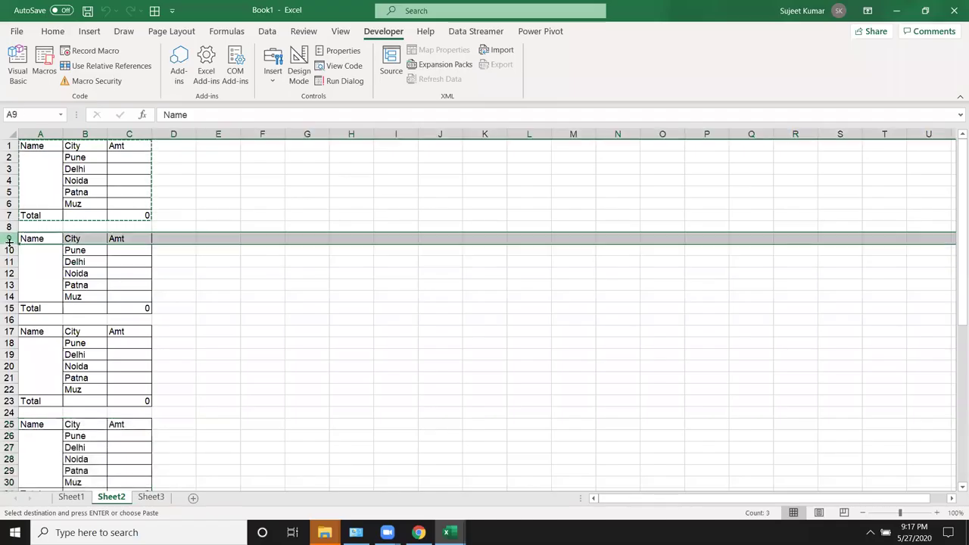
pyautogui.scroll(-6, 9, 241)
pyautogui.keyDown('shift'); pyautogui.click(9, 285); pyautogui.keyUp('shift')
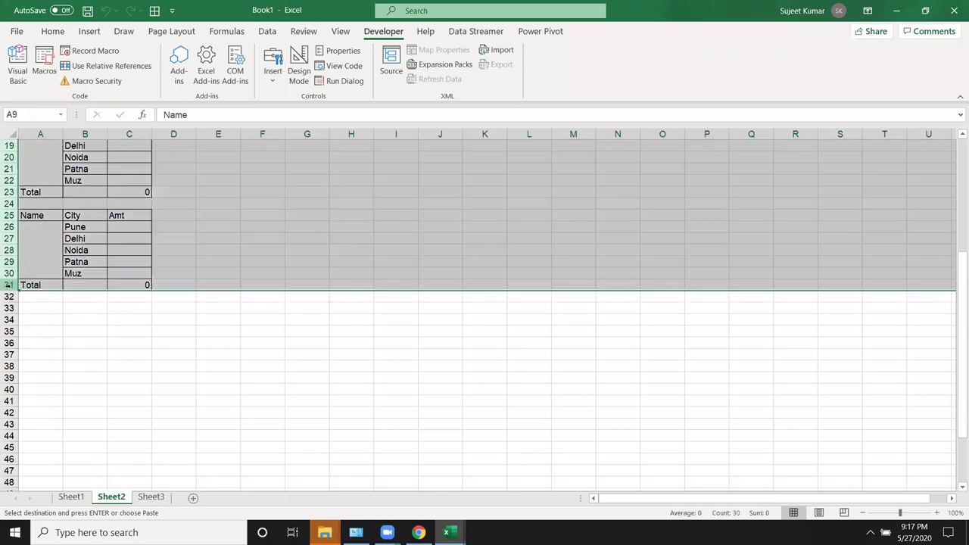
pyautogui.hotkey('ctrl', '-')
pyautogui.hotkey('alt', 'Tab')
pyautogui.hotkey('alt', 'Tab')
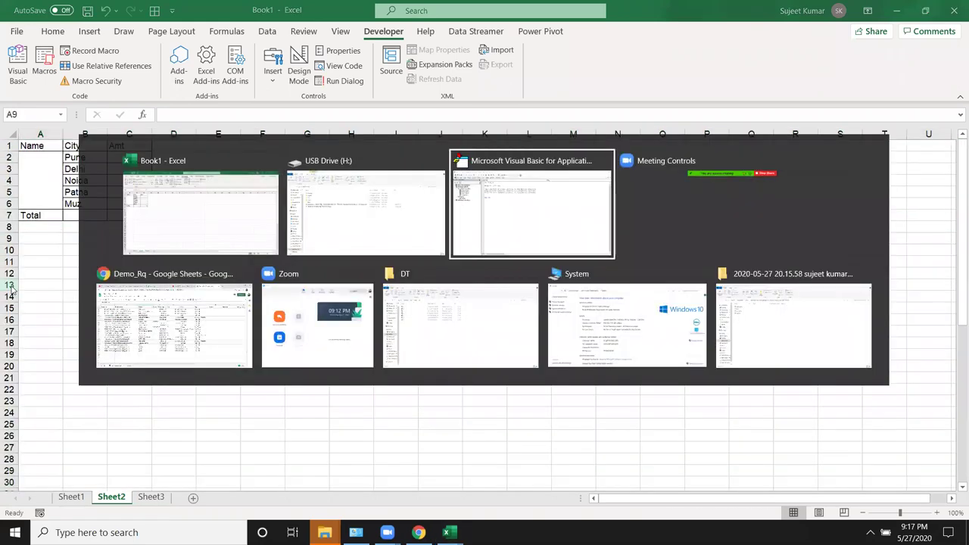
pyautogui.press('Down')
pyautogui.press('Down')
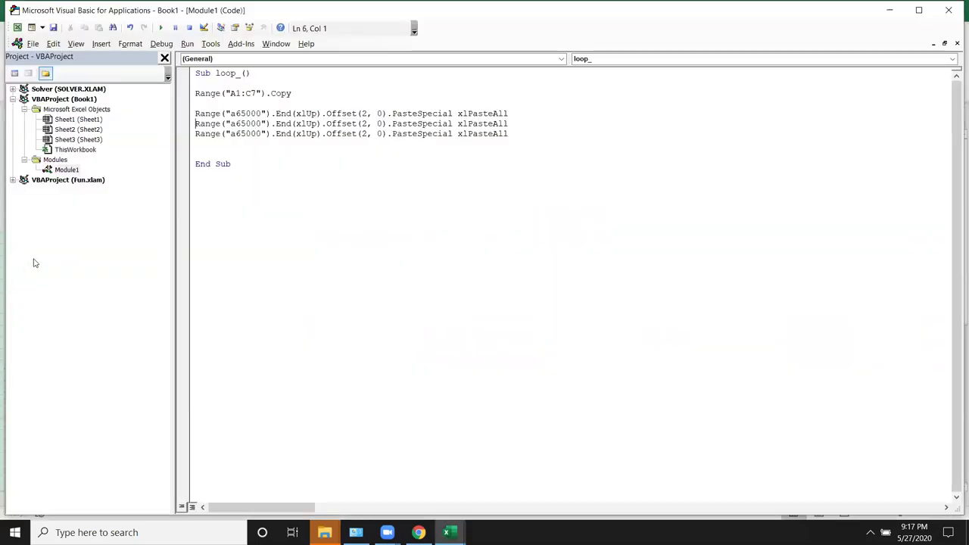
# Delete the two duplicate PasteSpecial lines and open a blank line above the remaining one
pyautogui.hotkey('shift', 'Down')
pyautogui.hotkey('shift', 'Down')
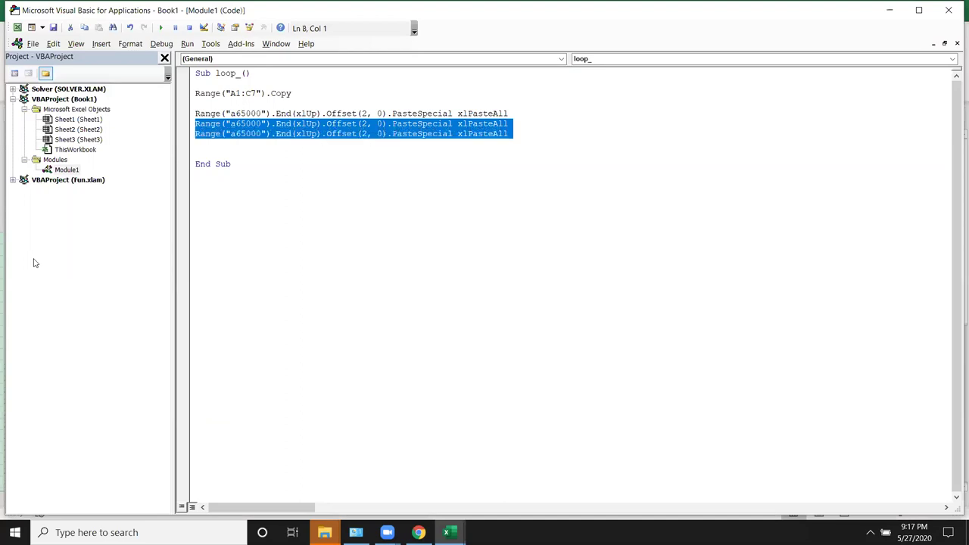
pyautogui.press('Delete')
pyautogui.press('Up')
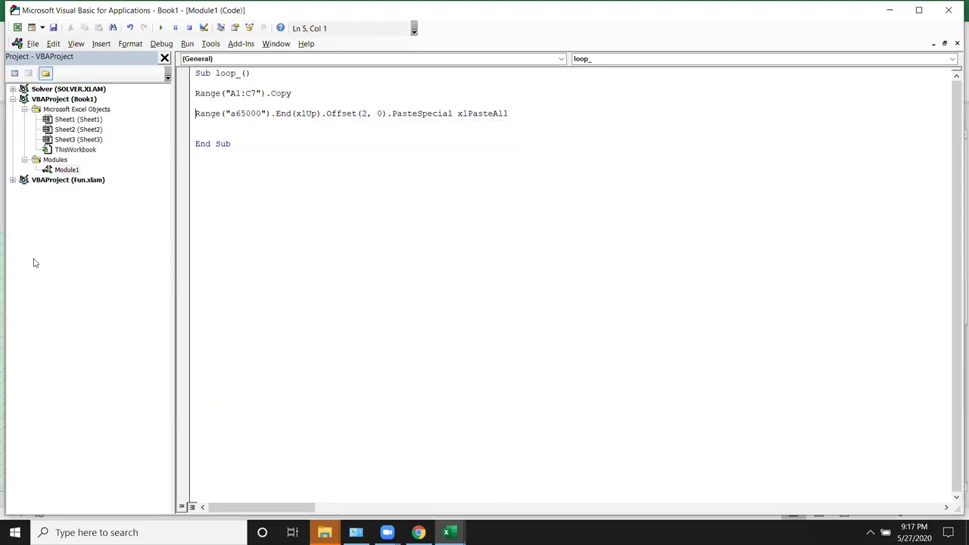
pyautogui.press('Return')
pyautogui.press('Up')
# Wrap the paste line in a For i = 1 To 5 … Next i loop
pyautogui.write('for i = 1 to 5')
pyautogui.click(195, 133)
pyautogui.write('next i')
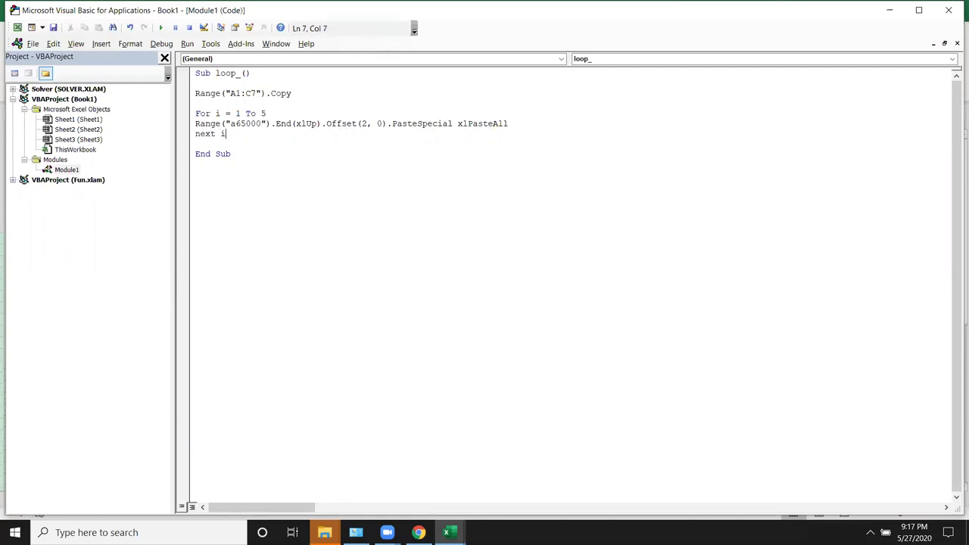
pyautogui.click(225, 133)
pyautogui.click(220, 133)
pyautogui.click(196, 124)
pyautogui.click(240, 113)
pyautogui.moveTo(240, 113); pyautogui.dragTo(273, 112)
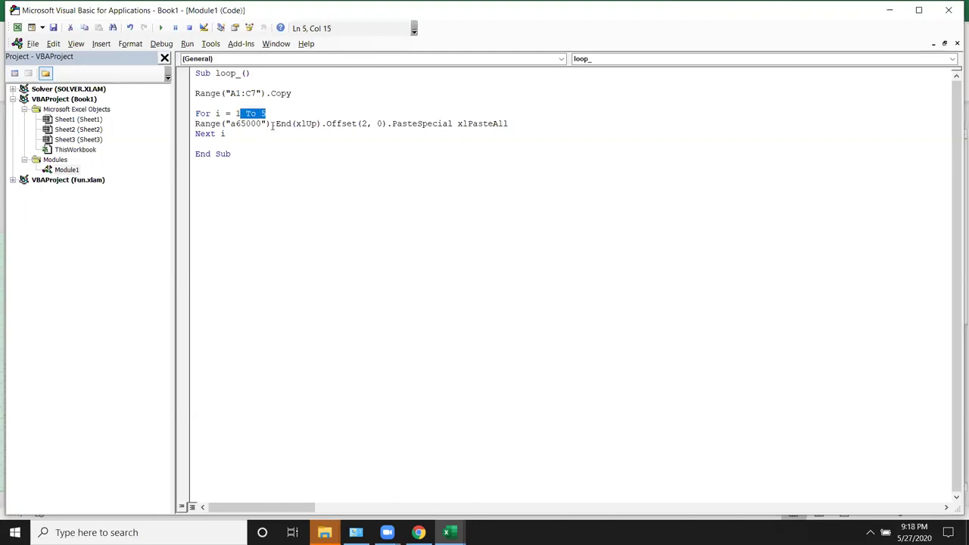
pyautogui.click(273, 125)
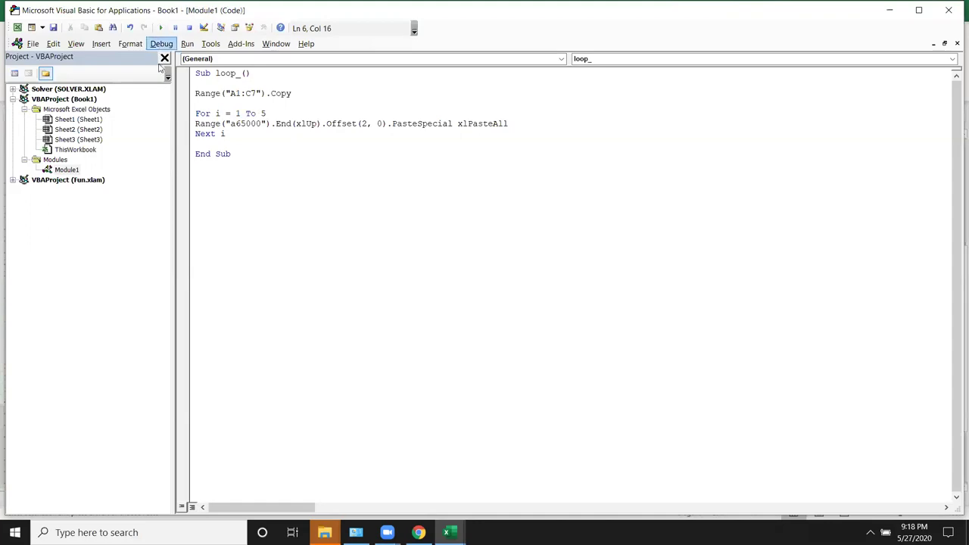
# In the workbook, remove the extra pasted tables in rows 17–47 of Sheet2
pyautogui.hotkey('alt', 'F11')
pyautogui.scroll(-6, 136, 242)
pyautogui.scroll(7, 136, 243)
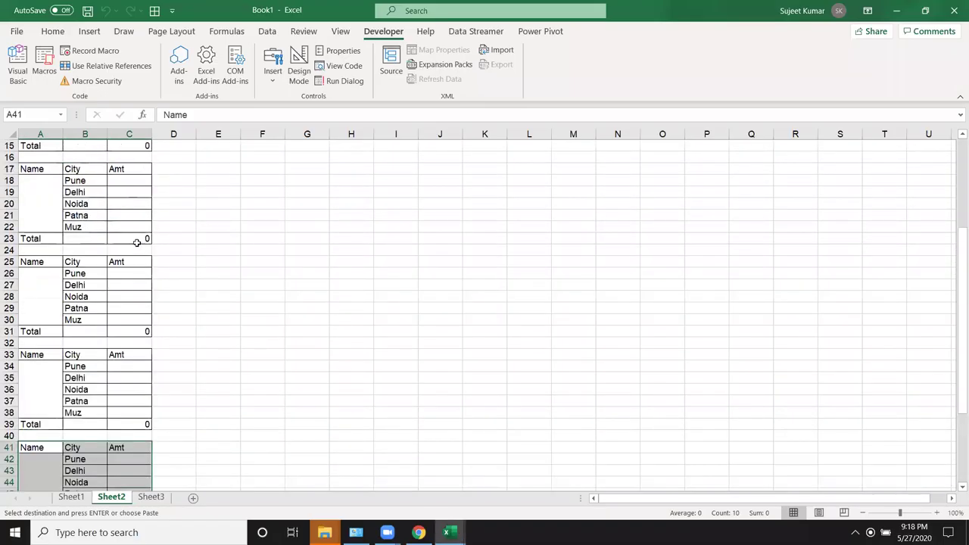
pyautogui.scroll(2, 137, 243)
pyautogui.click(12, 239)
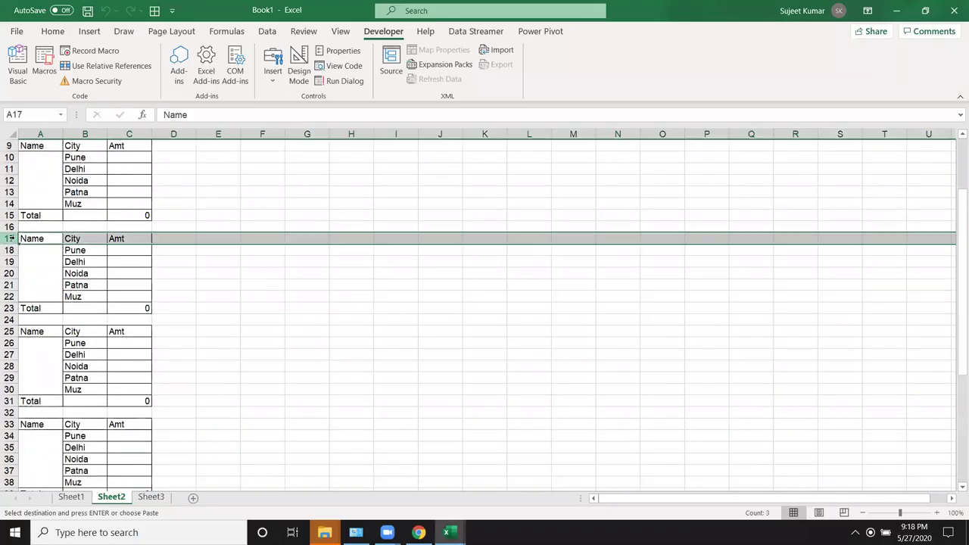
pyautogui.scroll(-6, 11, 273)
pyautogui.keyDown('shift'); pyautogui.click(9, 377); pyautogui.keyUp('shift')
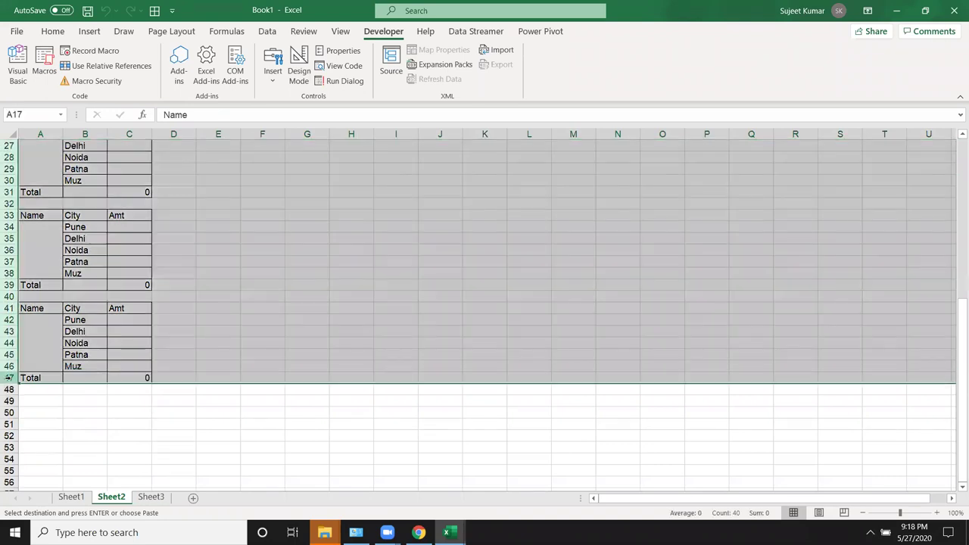
pyautogui.hotkey('ctrl', '-')
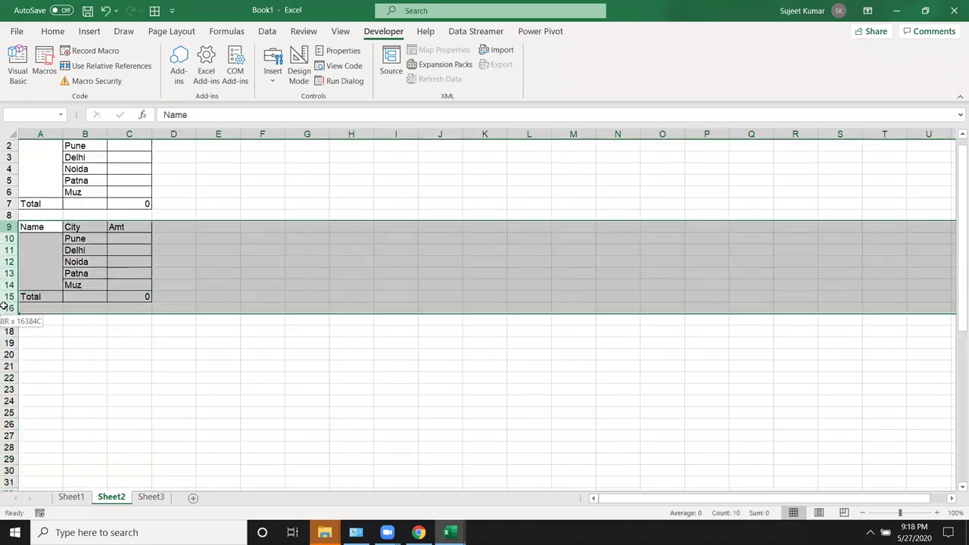
# Clear the second table in rows 9–15, leaving only the original table
pyautogui.moveTo(9, 228); pyautogui.dragTo(6, 294)
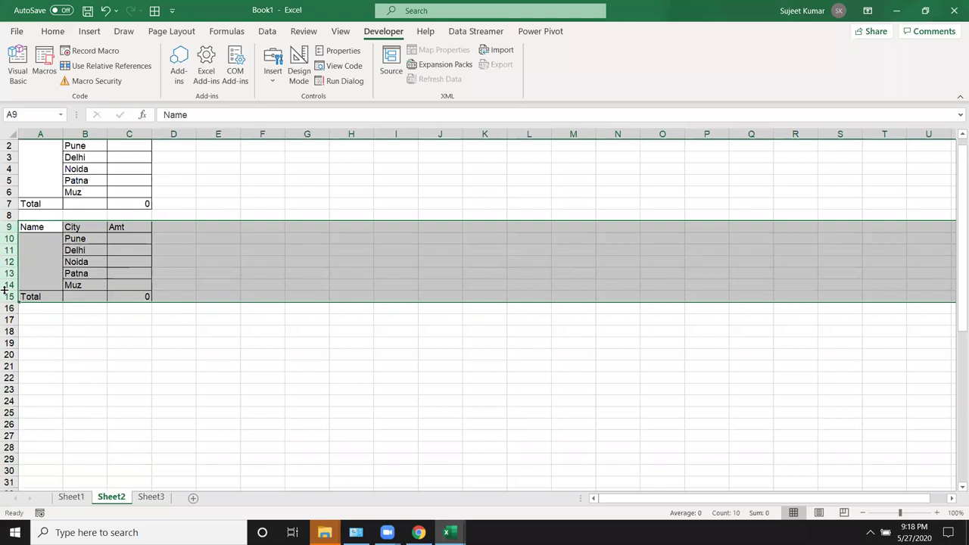
pyautogui.press('Delete')
pyautogui.scroll(1, 56, 181)
pyautogui.click(56, 185)
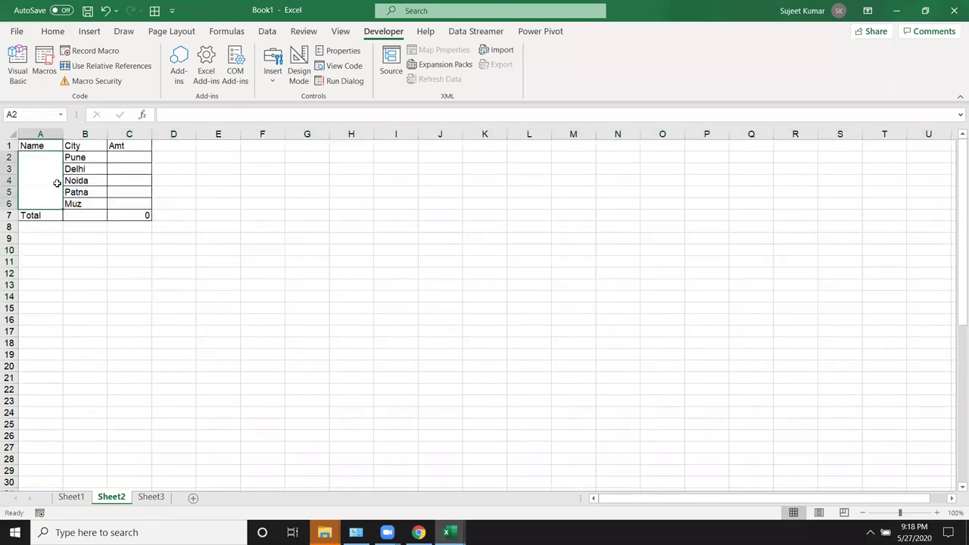
pyautogui.hotkey('alt', 'F11')
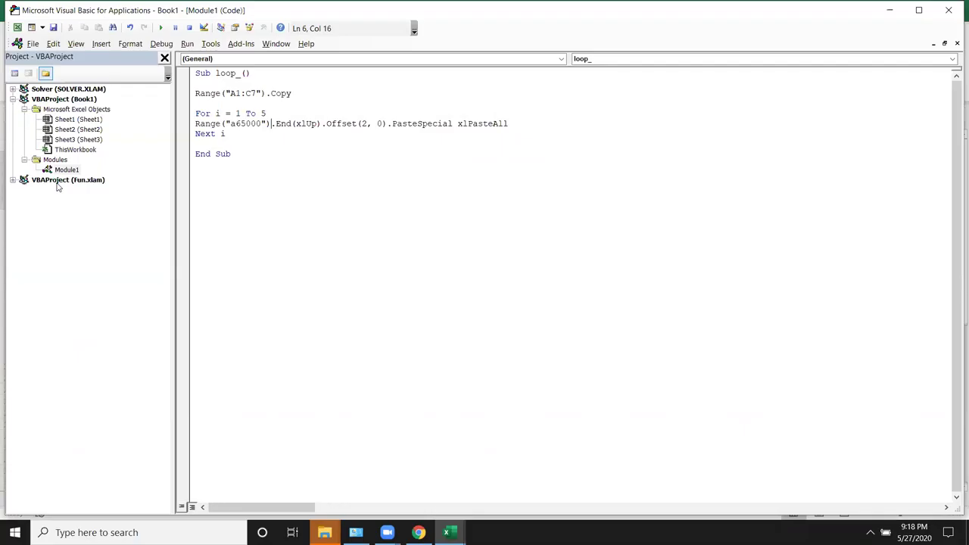
# Try InputBox() as the loop limit, then revert it to 5
pyautogui.click(201, 133)
pyautogui.doubleClick(267, 113)
pyautogui.write('inputbox')
pyautogui.write('(')
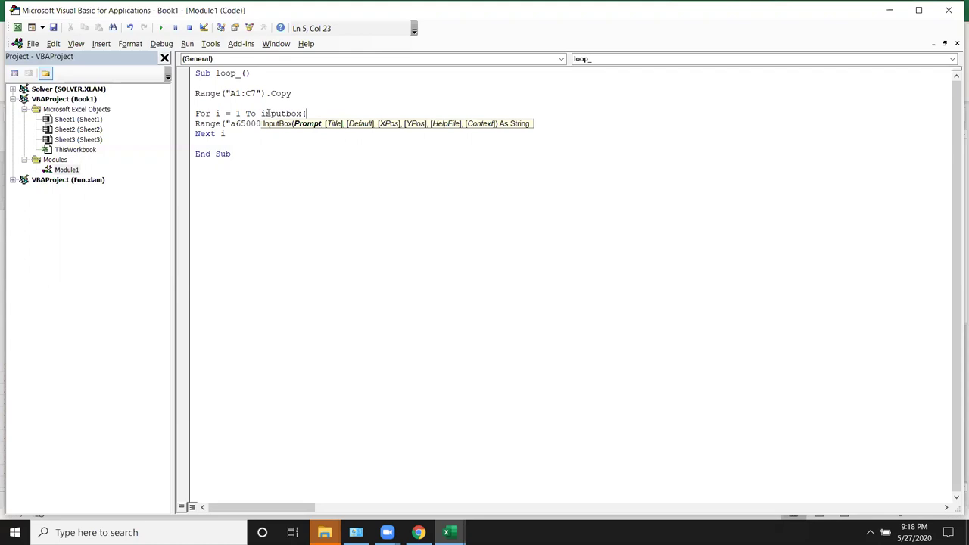
pyautogui.press('BackSpace')
pyautogui.press('BackSpace')
pyautogui.press('BackSpace')
pyautogui.press('BackSpace')
pyautogui.press('BackSpace')
pyautogui.press('BackSpace')
pyautogui.press('BackSpace')
pyautogui.write('5')
# Inspect the loop variable i in the For and Next i lines
pyautogui.click(282, 141)
pyautogui.click(220, 114)
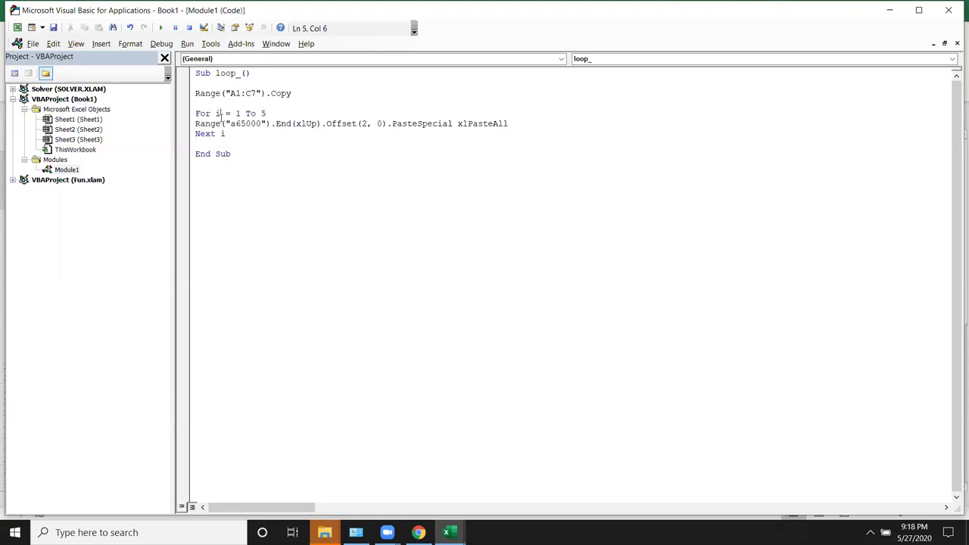
pyautogui.doubleClick(218, 114)
pyautogui.click(205, 133)
pyautogui.doubleClick(205, 133)
pyautogui.doubleClick(219, 114)
pyautogui.click(257, 146)
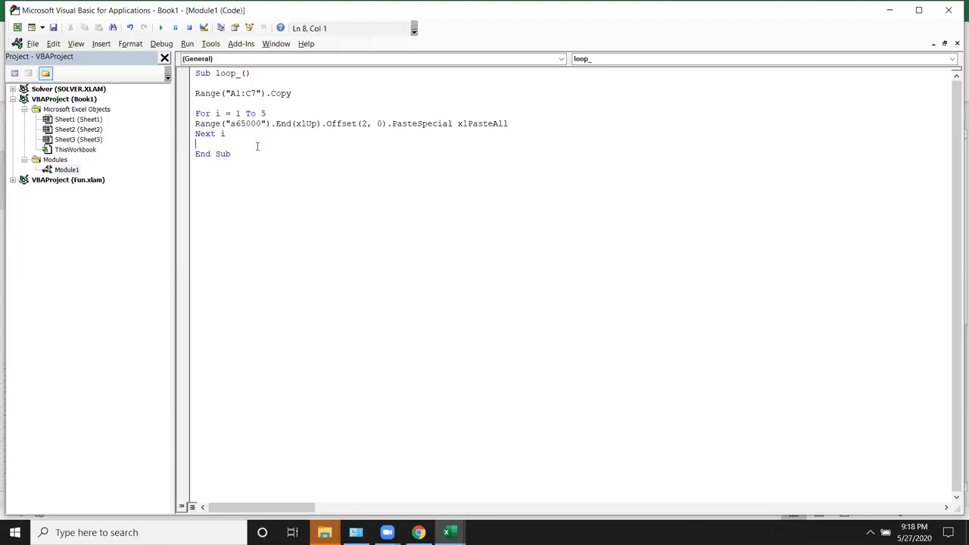
# Toggle a breakpoint on the paste line on and off, then review the loop code
pyautogui.click(185, 125)
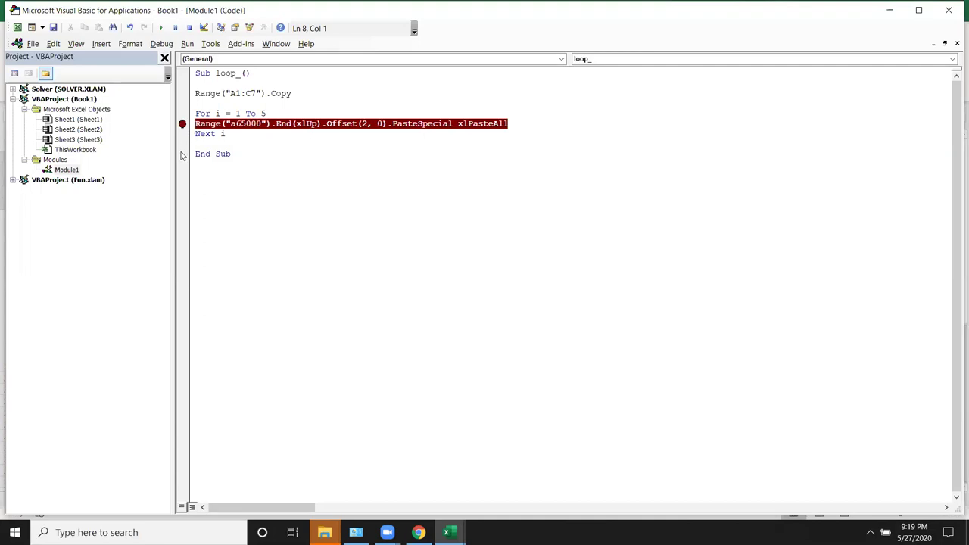
pyautogui.click(182, 126)
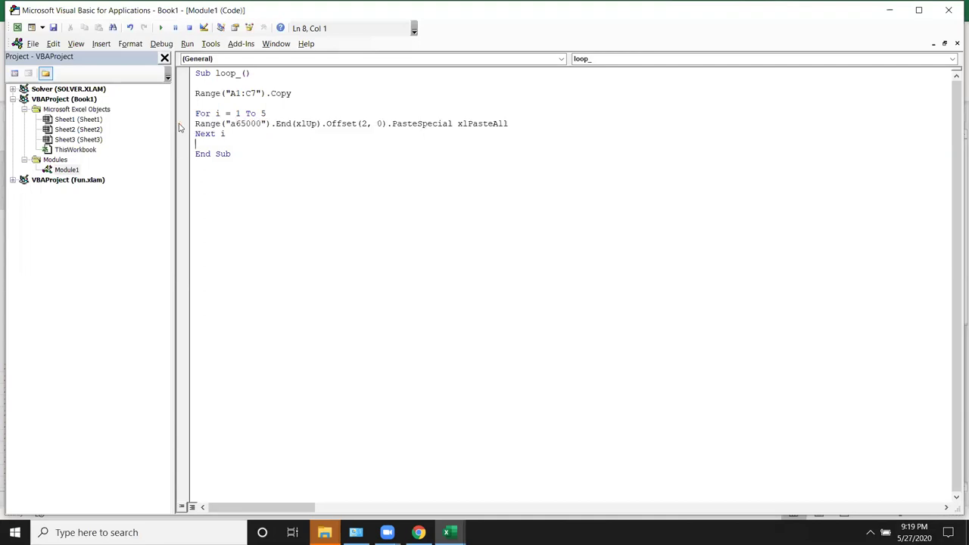
pyautogui.hotkey('ctrl', 'a')
pyautogui.click(209, 134)
pyautogui.doubleClick(223, 134)
pyautogui.moveTo(255, 113); pyautogui.dragTo(267, 113)
pyautogui.click(257, 141)
# Glance at the workbook, then come back and open the Debug menu
pyautogui.hotkey('alt', 'F11')
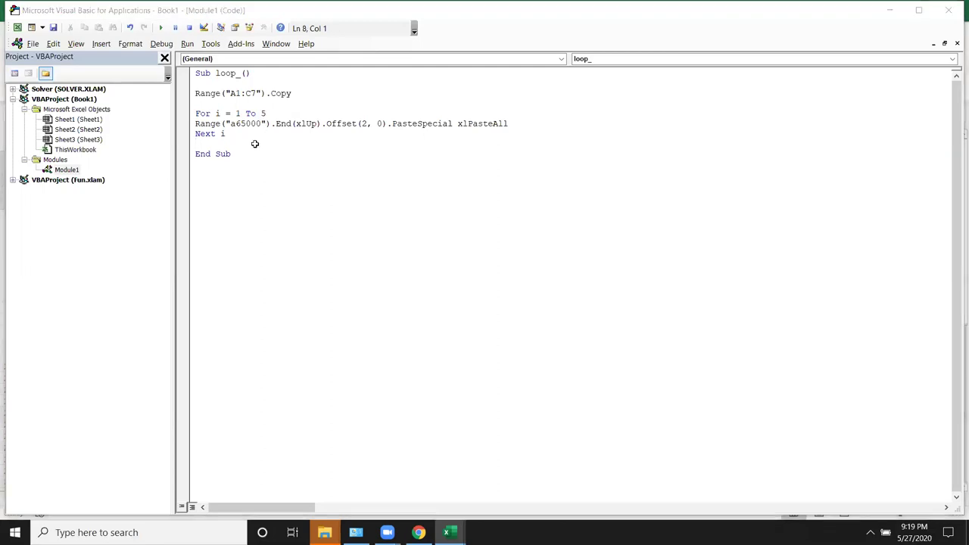
pyautogui.hotkey('alt', 'F11')
pyautogui.click(215, 113)
pyautogui.click(161, 43)
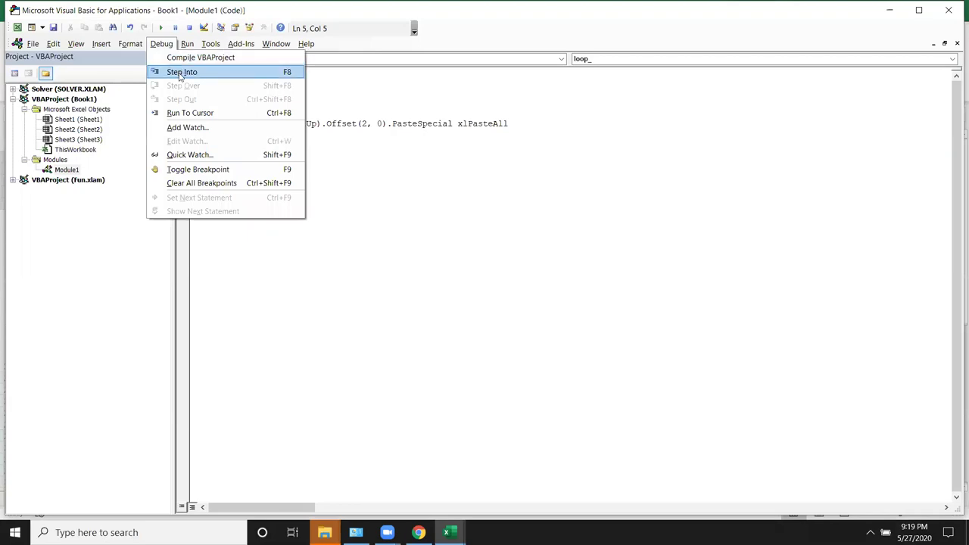
# Step through loop_ with F8 (Step Into) across all five paste passes
pyautogui.click(181, 74)
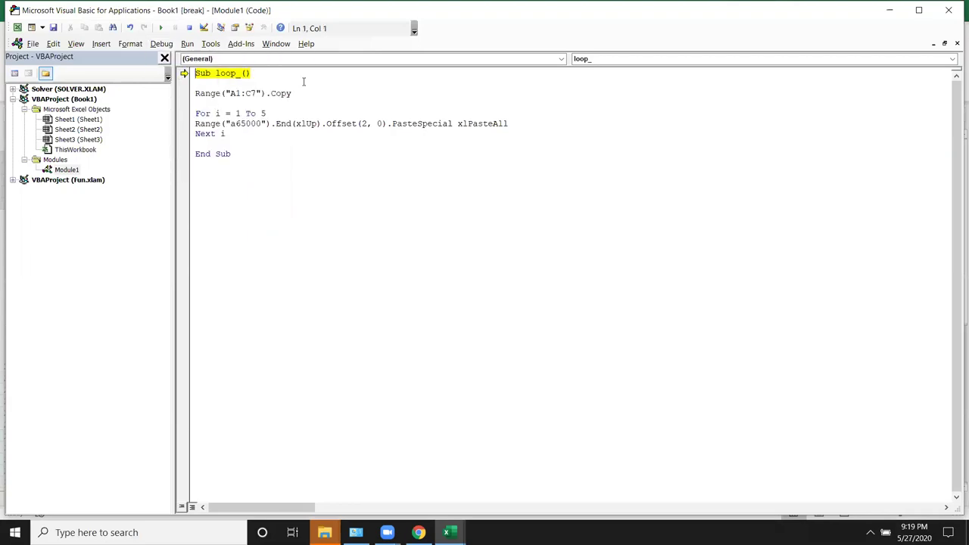
pyautogui.press('F8')
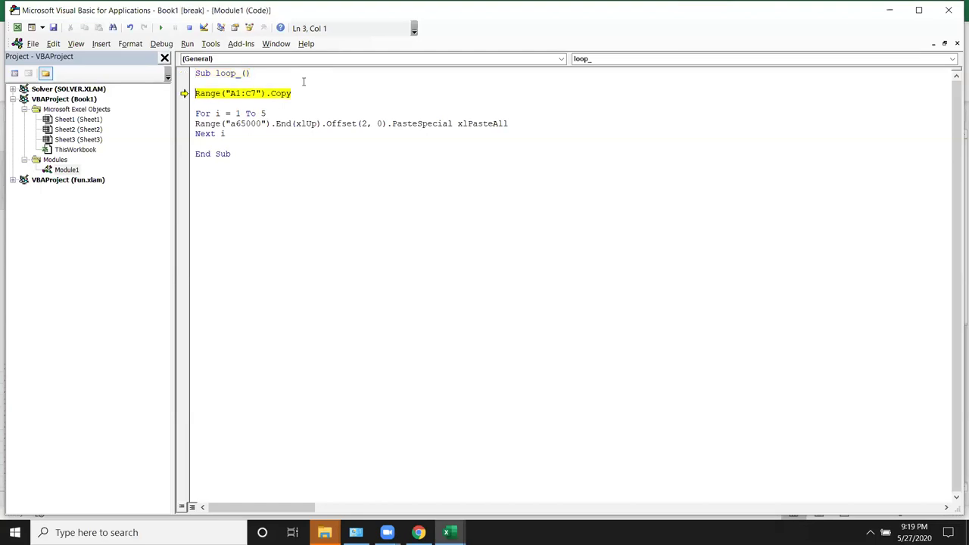
pyautogui.press('F8')
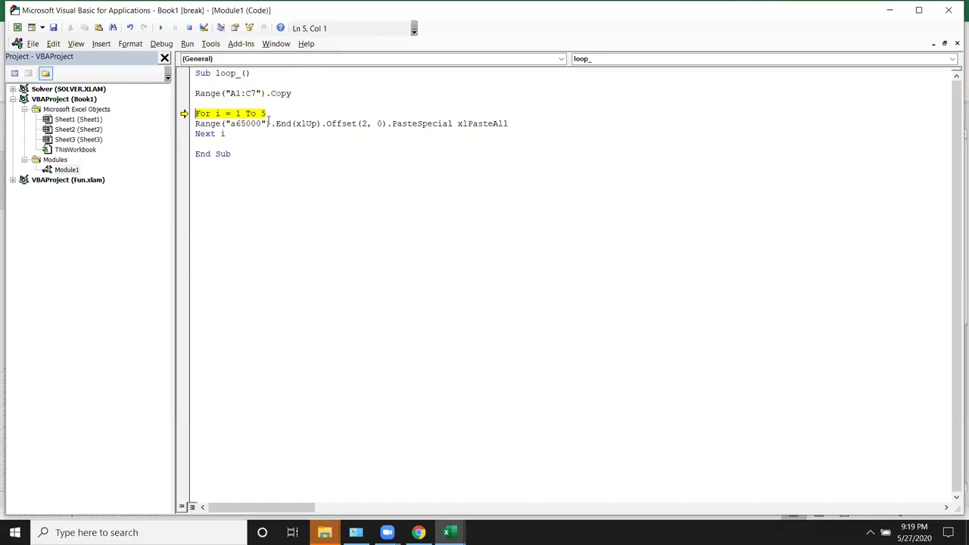
pyautogui.moveTo(218, 114)
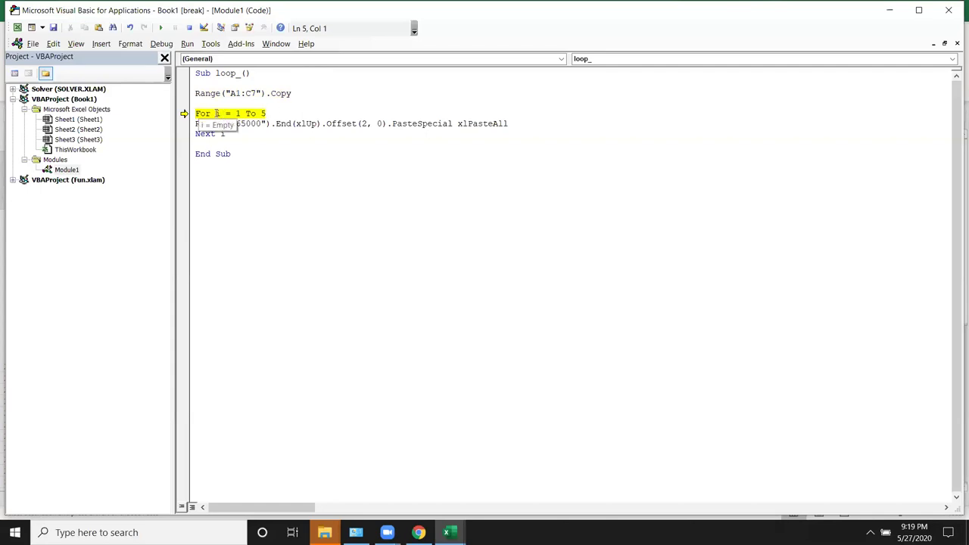
pyautogui.press('F8')
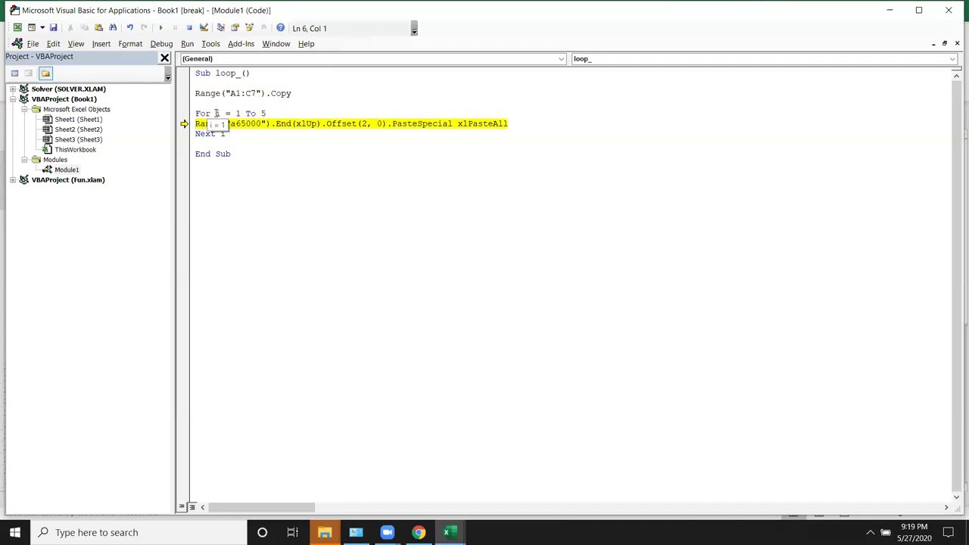
pyautogui.press('F8')
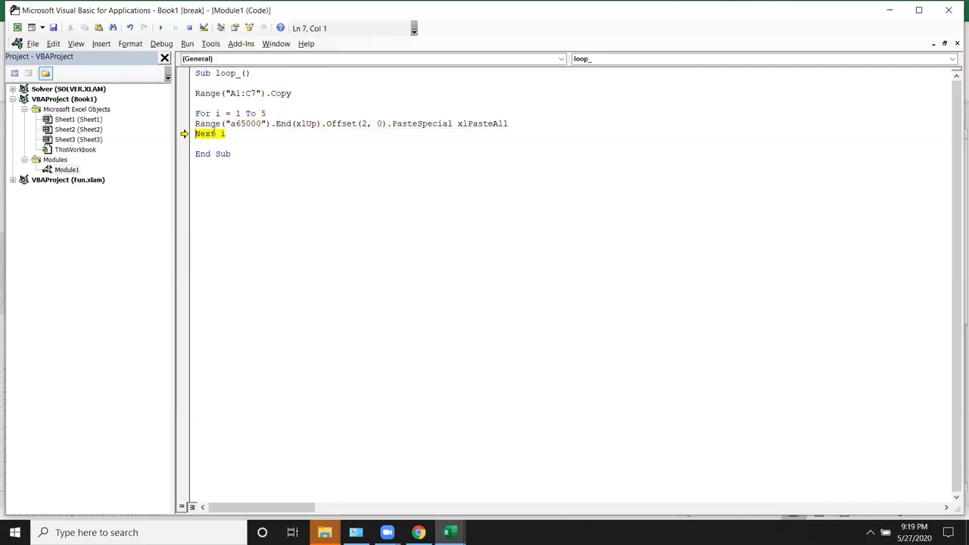
pyautogui.moveTo(223, 134)
pyautogui.press('F8')
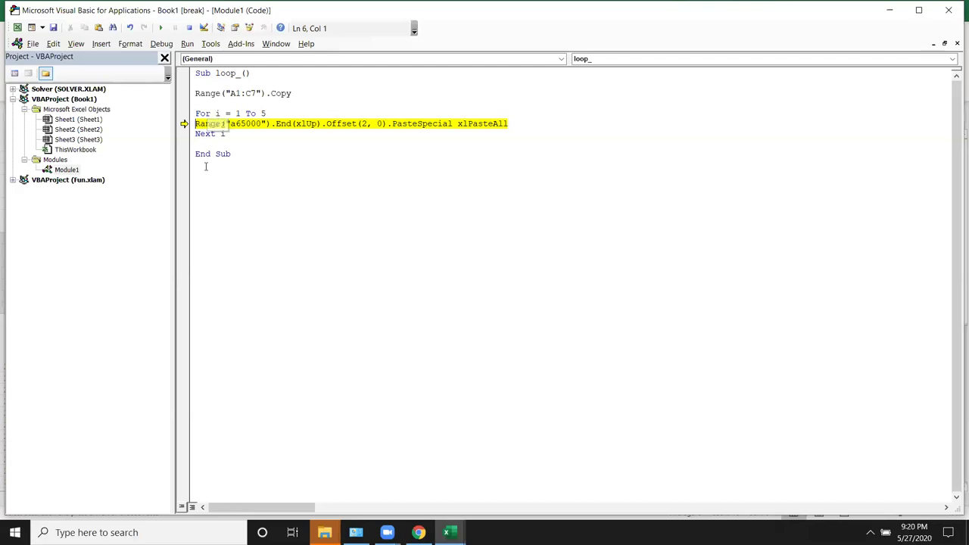
pyautogui.press('F8')
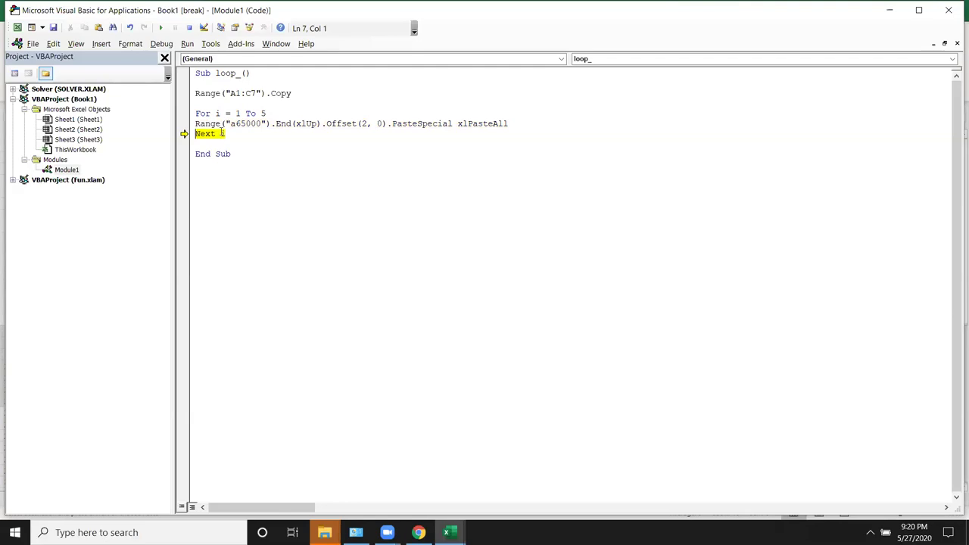
pyautogui.press('F8')
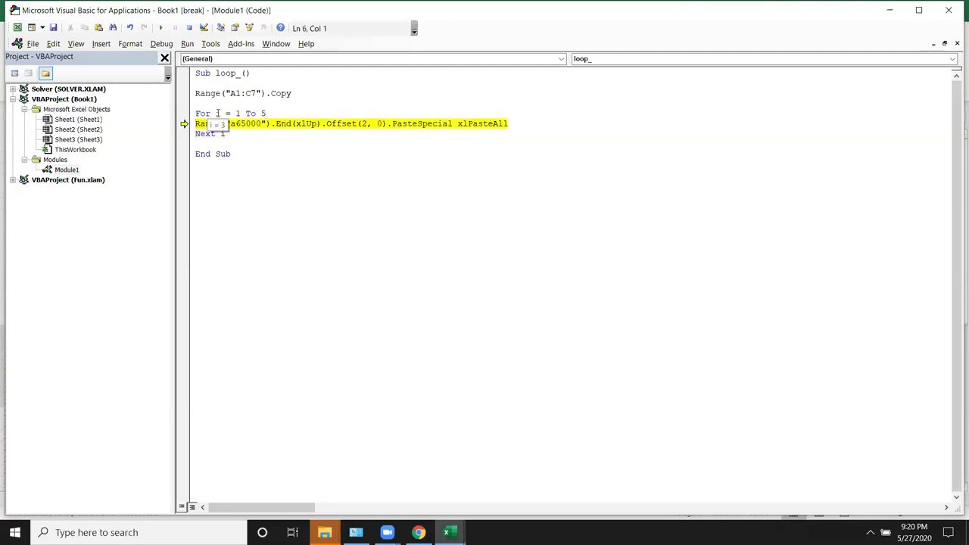
pyautogui.press('F8')
pyautogui.press('F8')
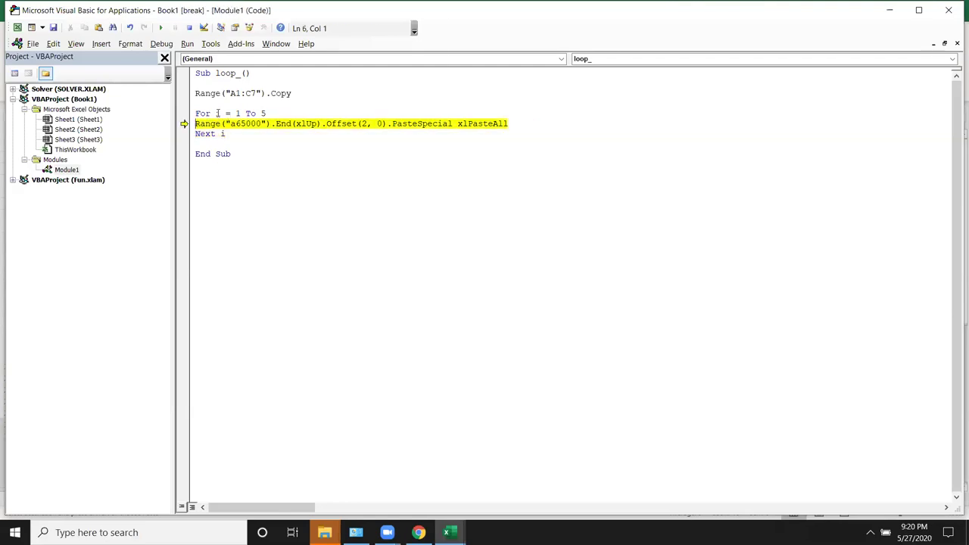
pyautogui.press('F8')
pyautogui.press('F8')
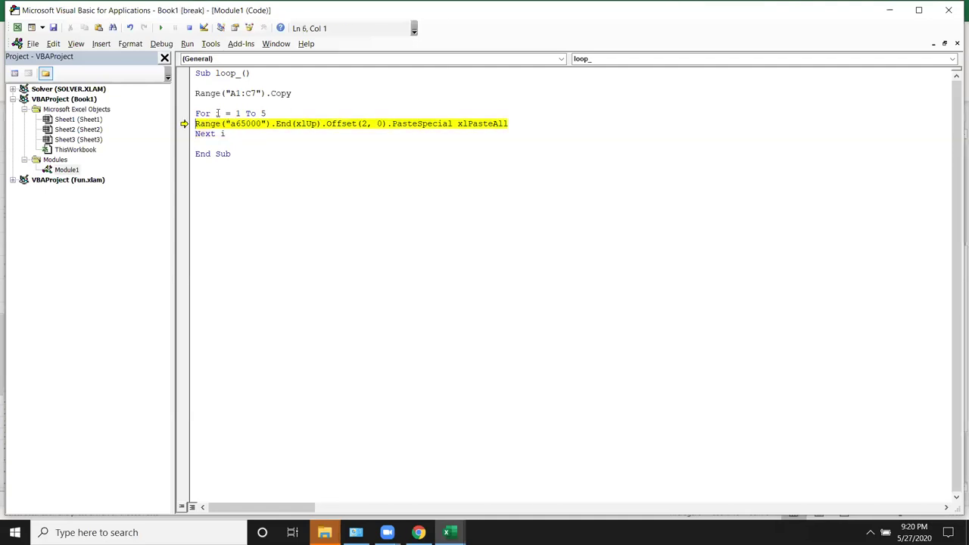
pyautogui.press('F8')
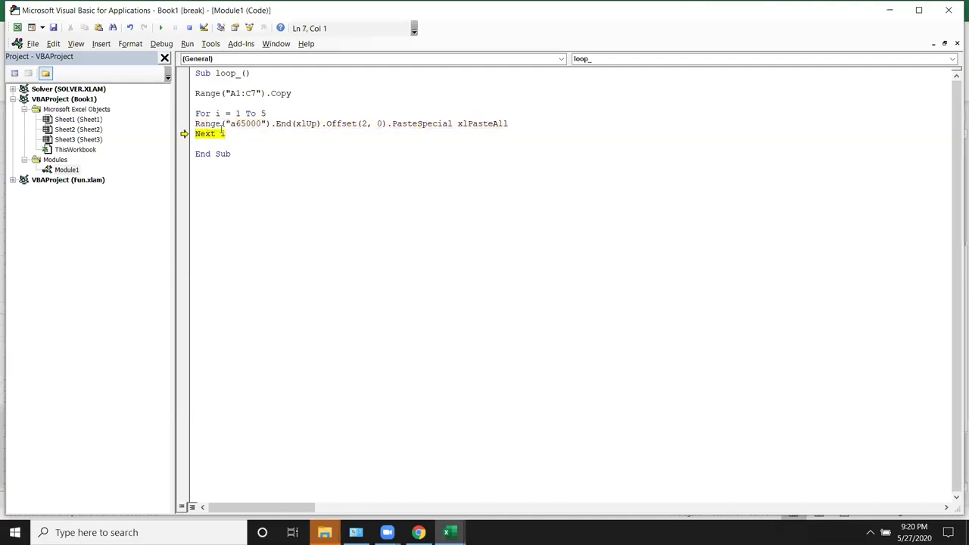
pyautogui.press('F8')
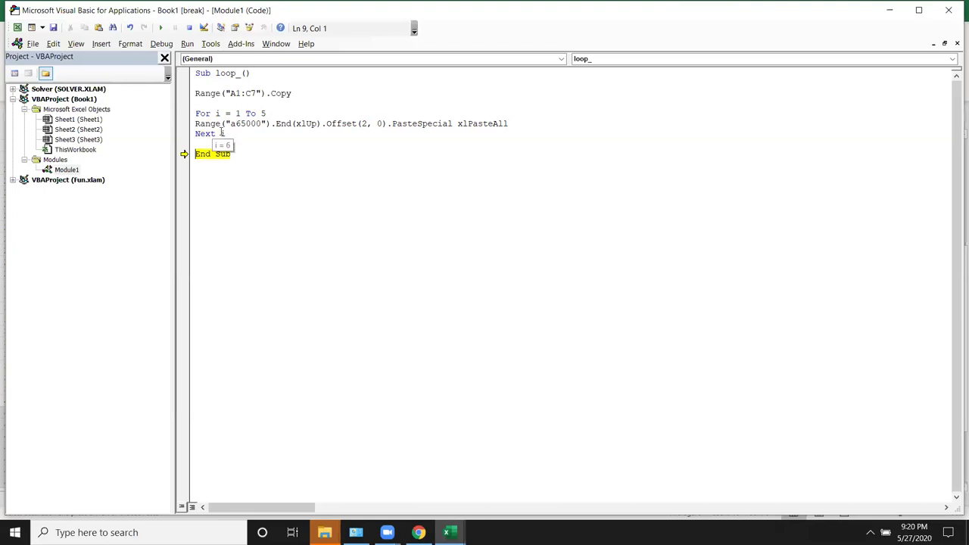
# Reset to leave break mode and add blank lines below End Sub
pyautogui.click(228, 143)
pyautogui.click(189, 28)
pyautogui.click(257, 196)
pyautogui.click(236, 160)
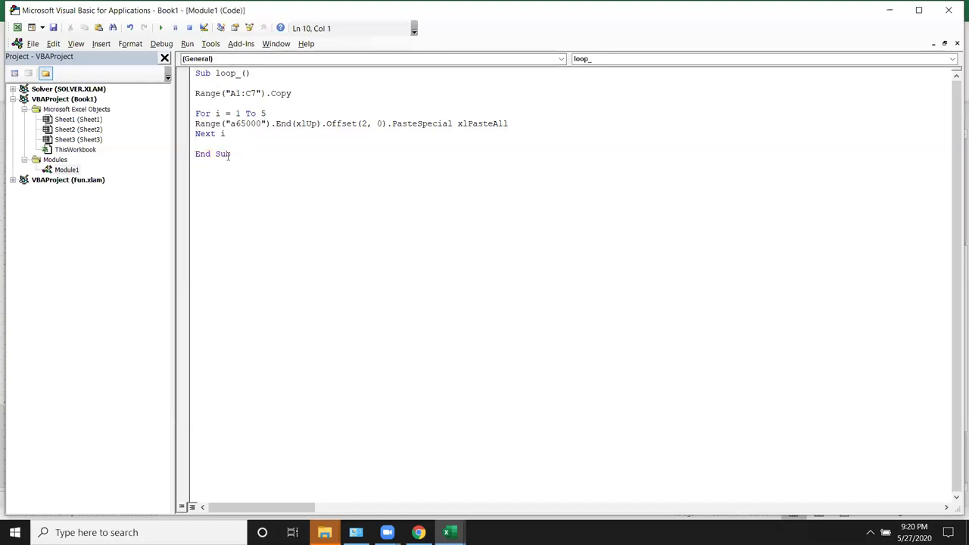
pyautogui.press('Return')
pyautogui.press('Return')
pyautogui.press('Return')
# Check the empty Sheet3 in Book1, then return to the editor and begin typing a new Sub
pyautogui.click(447, 532)
pyautogui.click(427, 499)
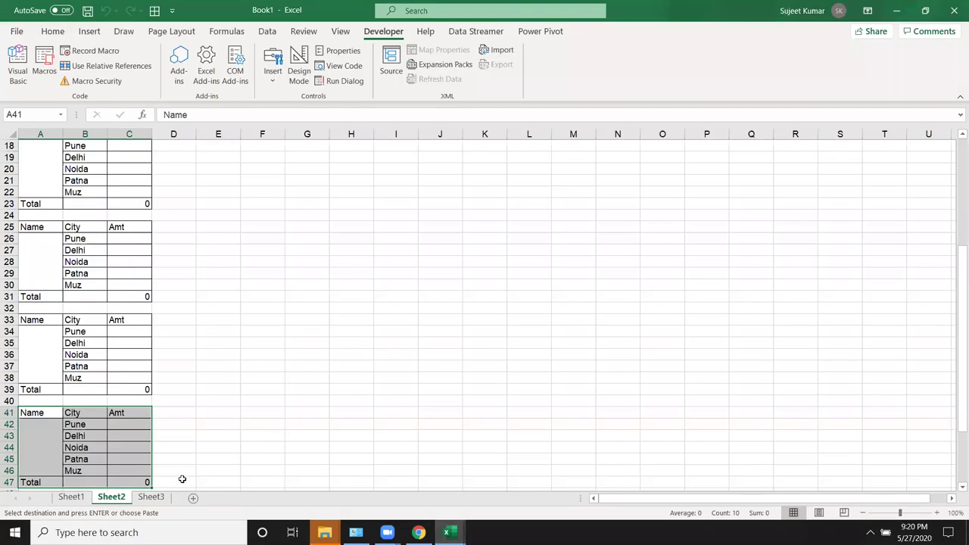
pyautogui.click(155, 500)
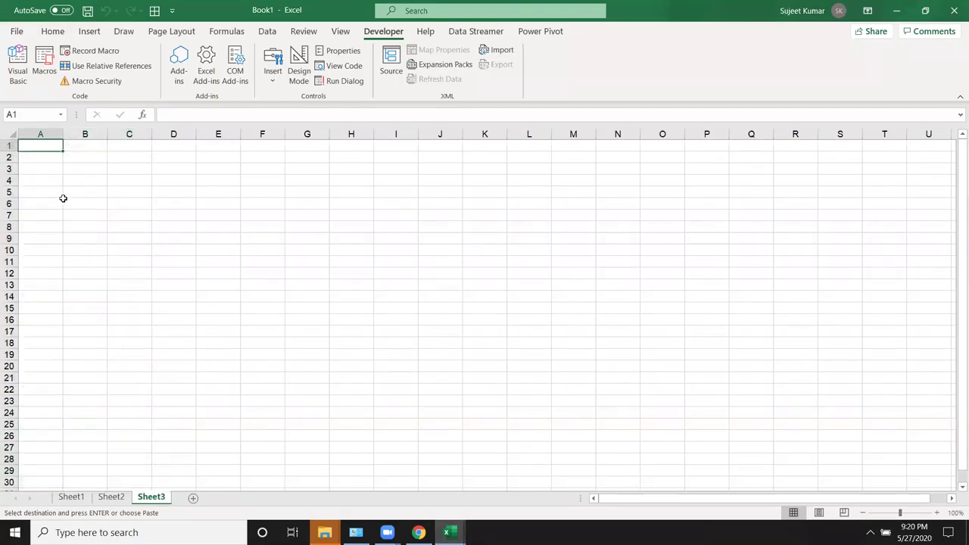
pyautogui.write('S')
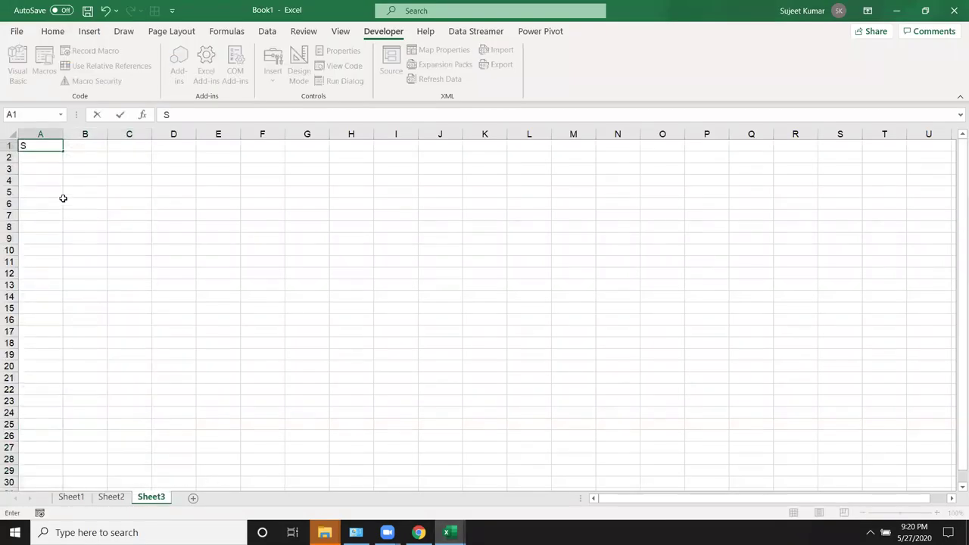
pyautogui.press('Escape')
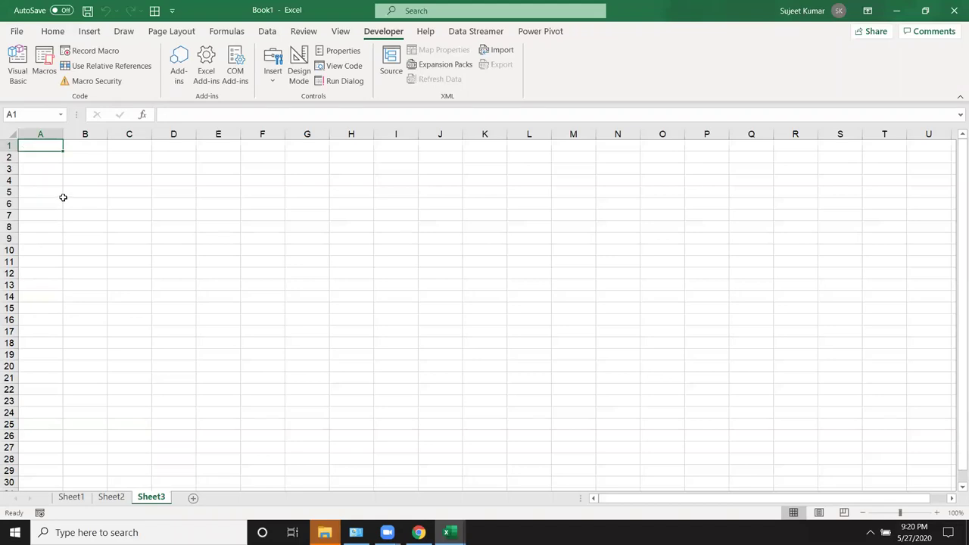
pyautogui.hotkey('alt', 'F11')
pyautogui.write('sune')
pyautogui.press('BackSpace')
pyautogui.press('BackSpace')
# Write Sub rr() with an empty For i = 1 To 100 … Next i loop
pyautogui.write('b rr()')
pyautogui.press('Return')
pyautogui.press('Return')
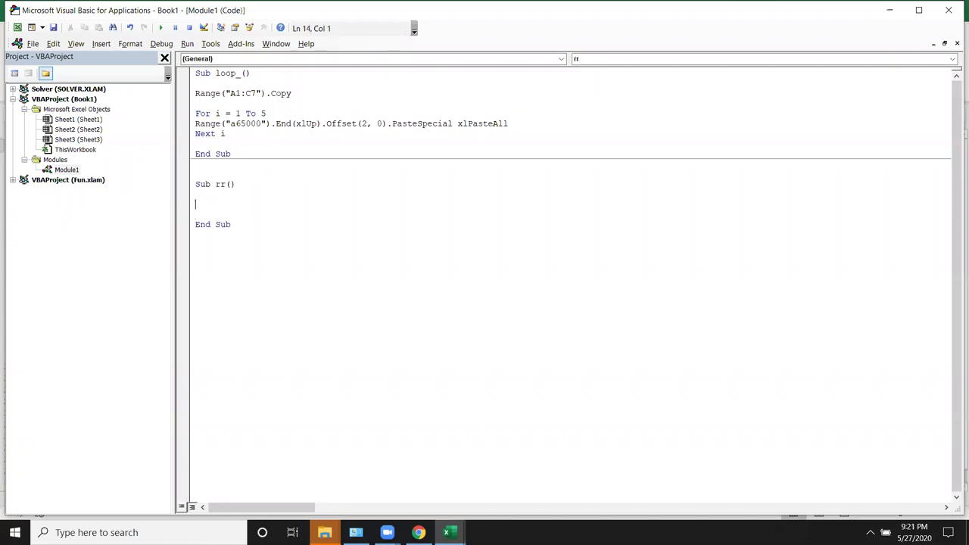
pyautogui.write('for i =1 to 100')
pyautogui.press('Return')
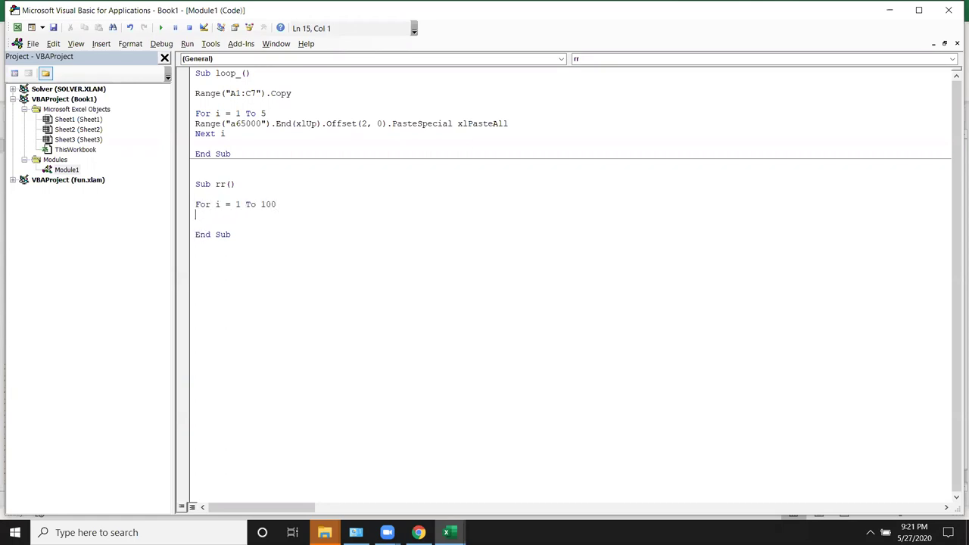
pyautogui.press('Return')
pyautogui.write('next ')
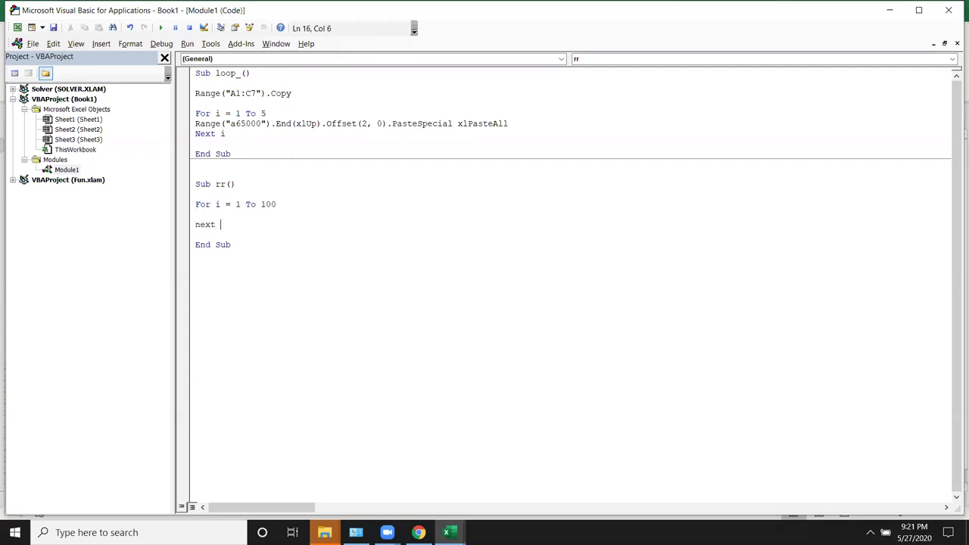
pyautogui.write('i')
pyautogui.press('Return')
pyautogui.click(196, 224)
pyautogui.press('Return')
pyautogui.click(196, 214)
pyautogui.hotkey('alt', 'F11')
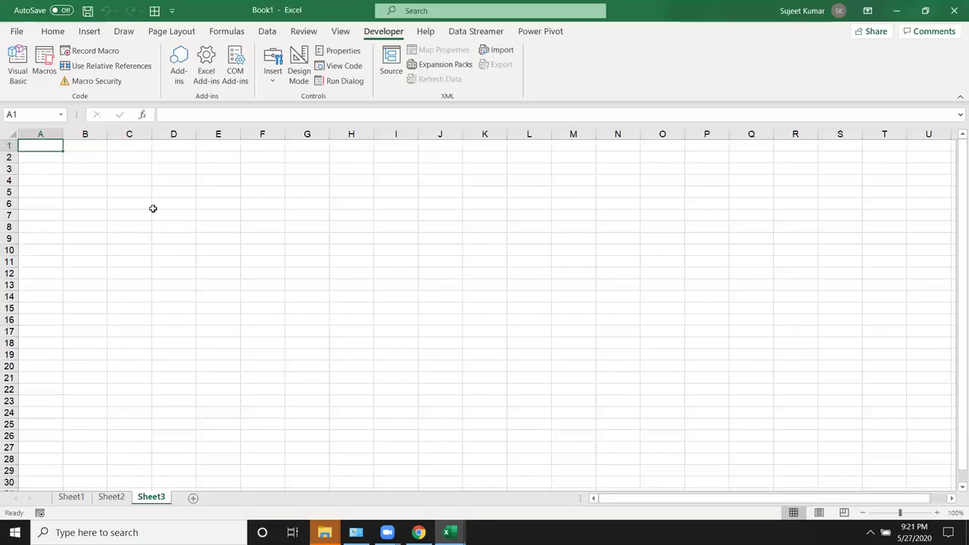
pyautogui.hotkey('alt', 'F11')
# Fill the loop body with Range("A" & i).Value = i and start stepping with F8
pyautogui.write('range("A1"')
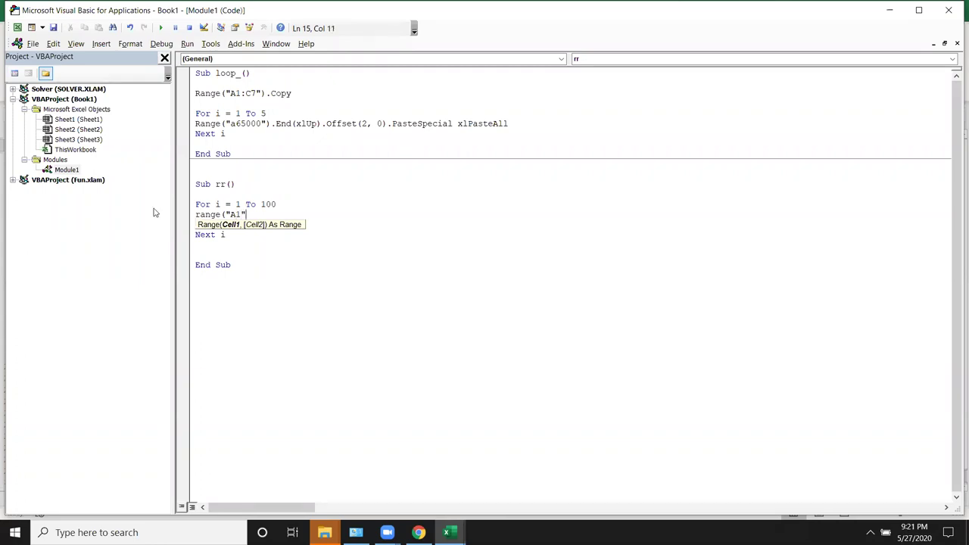
pyautogui.write(').v')
pyautogui.press('Tab')
pyautogui.write('=')
pyautogui.write('1')
pyautogui.press('BackSpace')
pyautogui.write('i')
pyautogui.press('Return')
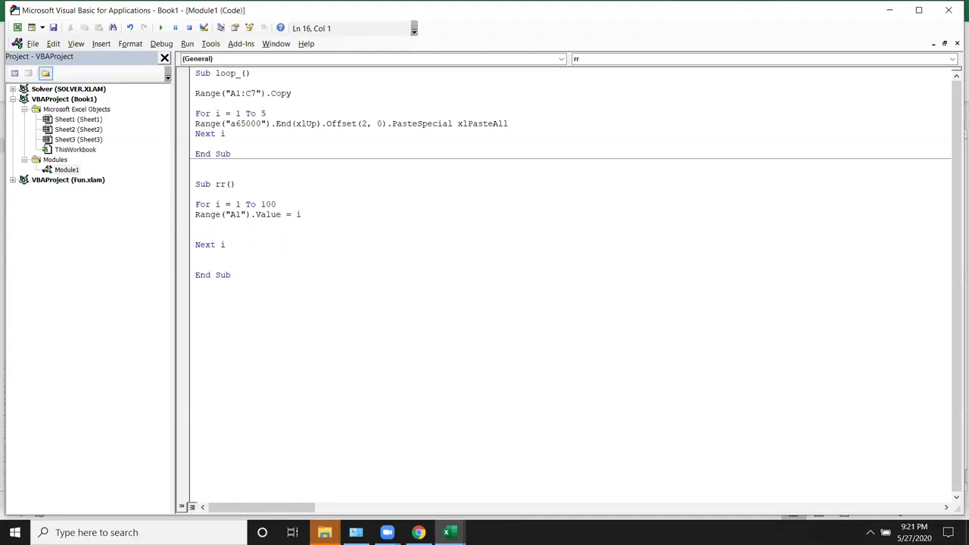
pyautogui.click(236, 214)
pyautogui.write('"')
pyautogui.press('Delete')
pyautogui.press('Delete')
pyautogui.write('& i')
pyautogui.click(424, 310)
pyautogui.click(259, 235)
pyautogui.press('F8')
pyautogui.press('F8')
pyautogui.press('F8')
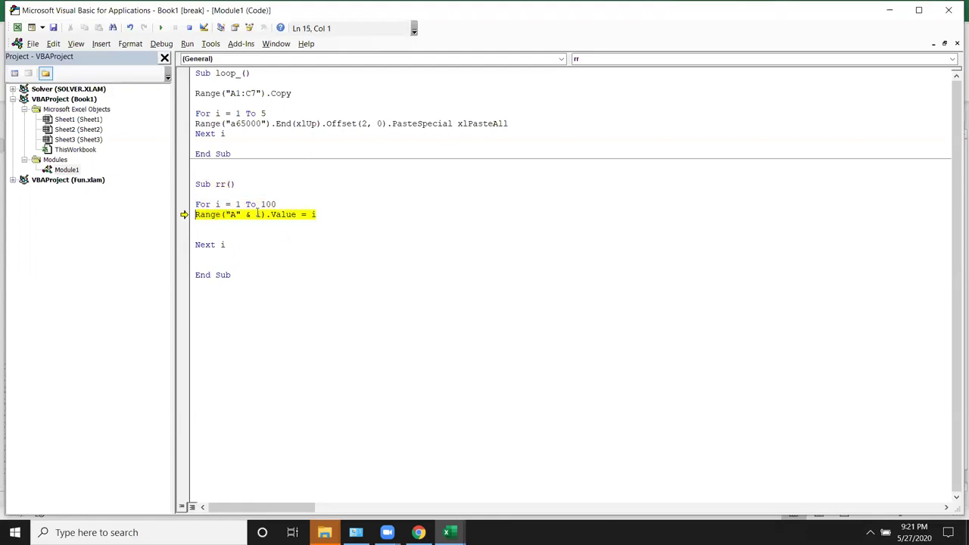
# Step through several rr passes with F8, then Continue so column A fills with 1, 2, 3…
pyautogui.moveTo(202, 218)
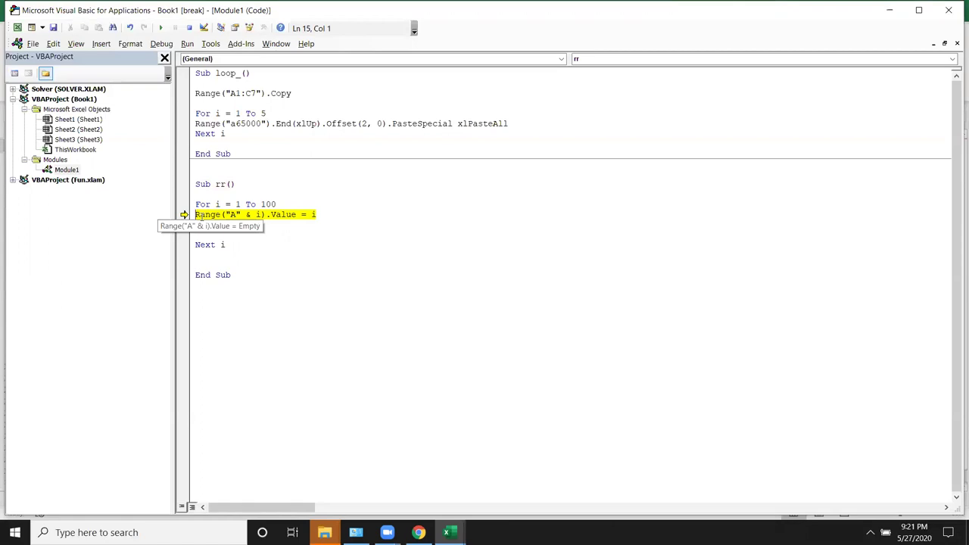
pyautogui.press('F8')
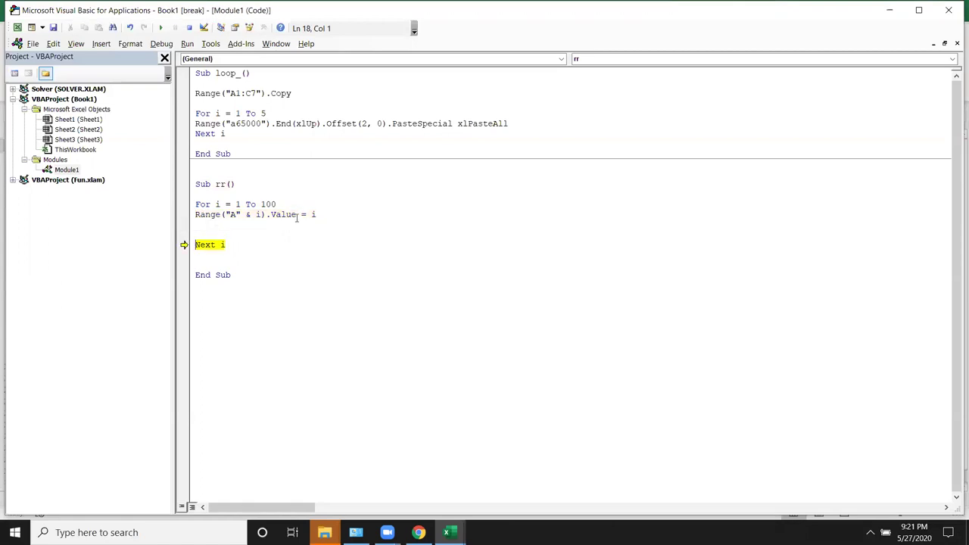
pyautogui.hotkey('alt', 'F11')
pyautogui.hotkey('alt', 'F11')
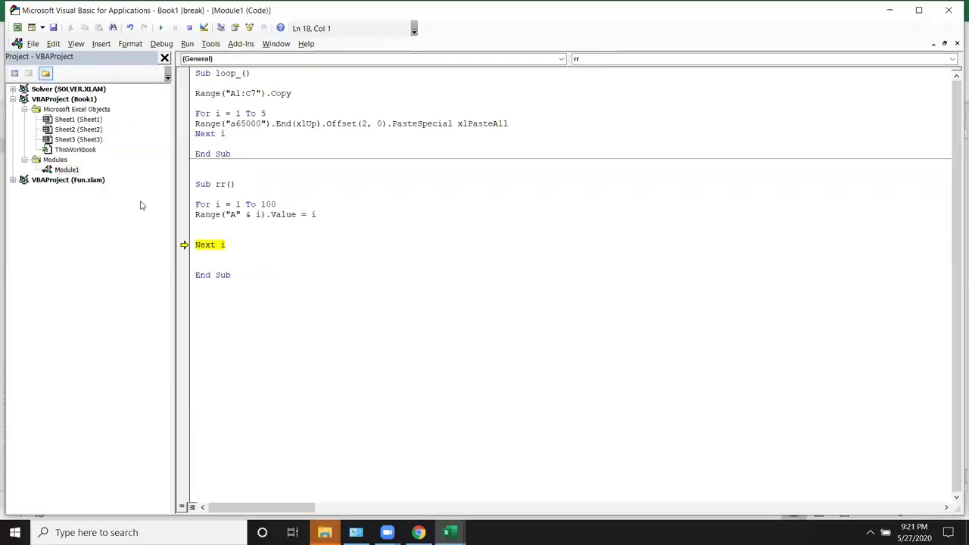
pyautogui.press('F8')
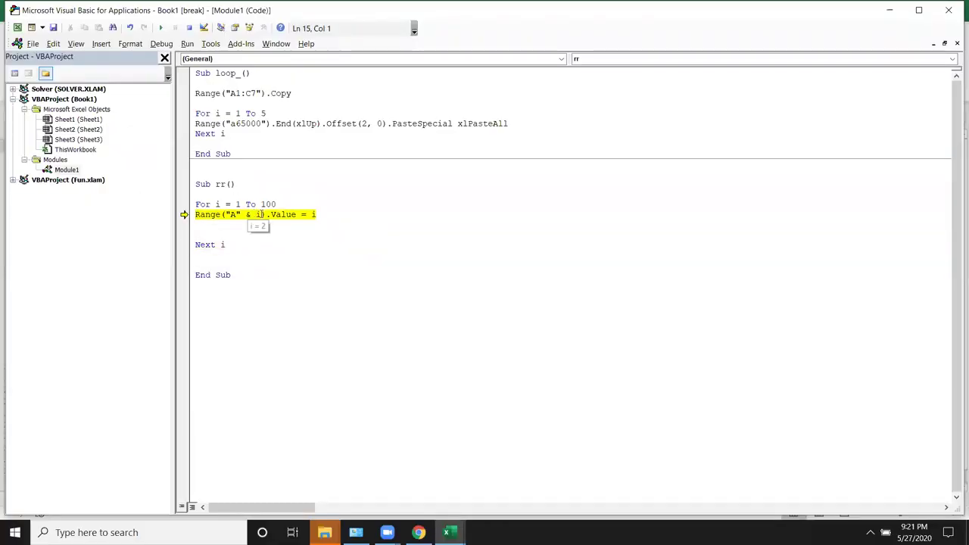
pyautogui.press('F8')
pyautogui.press('F8')
pyautogui.press('F8')
pyautogui.press('F8')
pyautogui.press('F8')
pyautogui.press('F8')
pyautogui.press('F8')
pyautogui.press('F8')
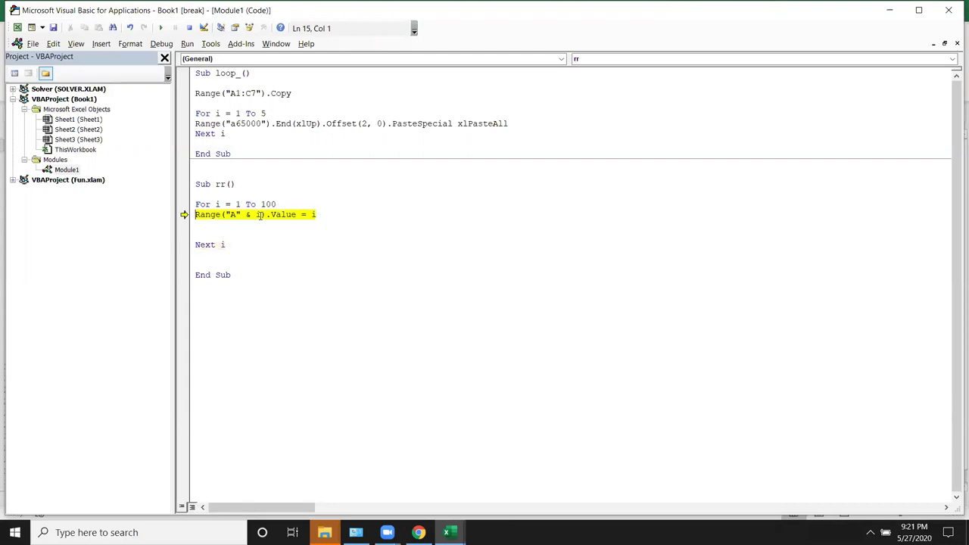
pyautogui.press('F8')
pyautogui.press('F8')
pyautogui.press('F8')
pyautogui.press('F8')
pyautogui.press('F8')
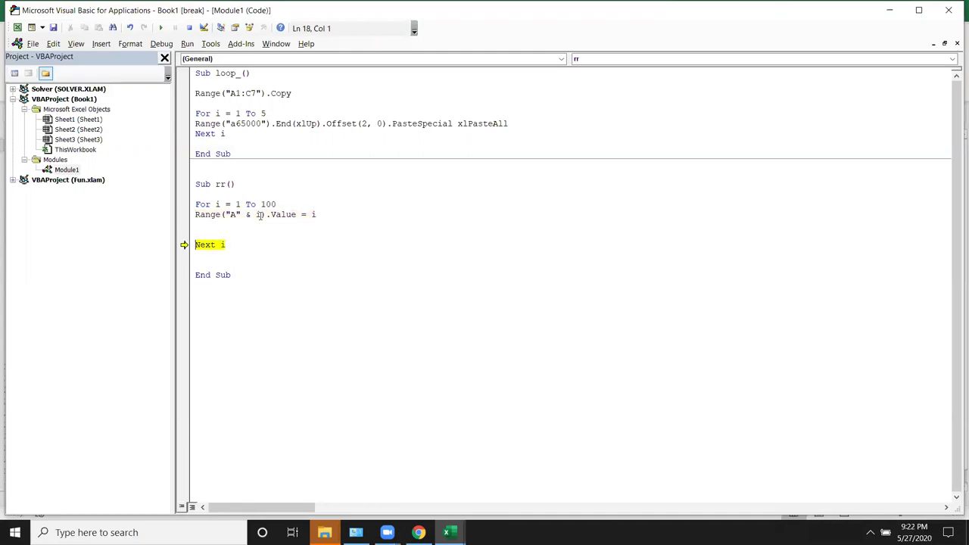
pyautogui.hotkey('alt', 'F11')
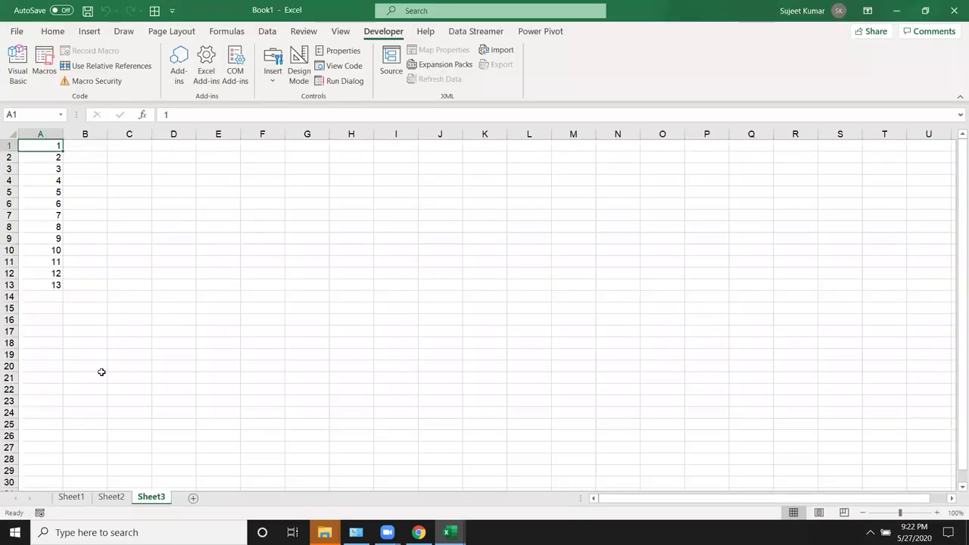
pyautogui.hotkey('alt', 'F11')
pyautogui.click(251, 237)
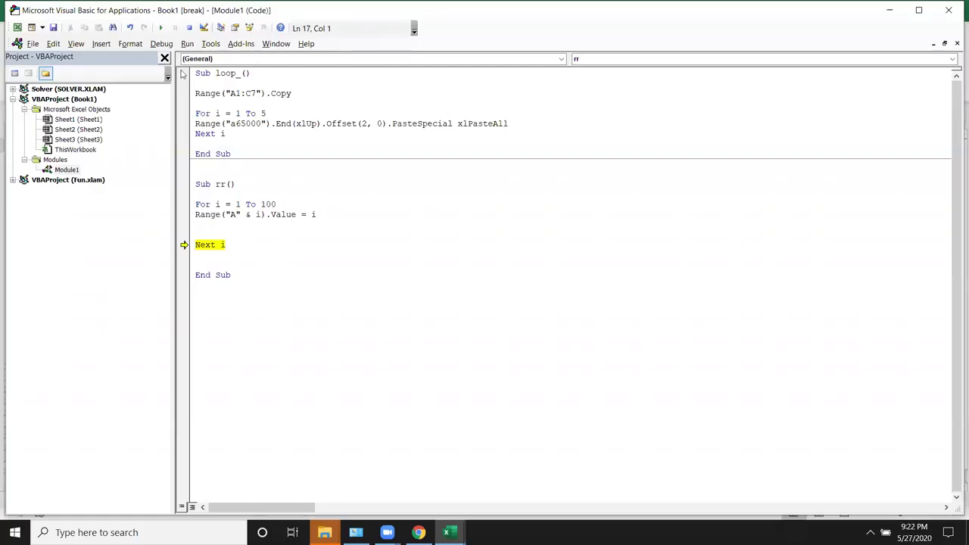
pyautogui.click(162, 31)
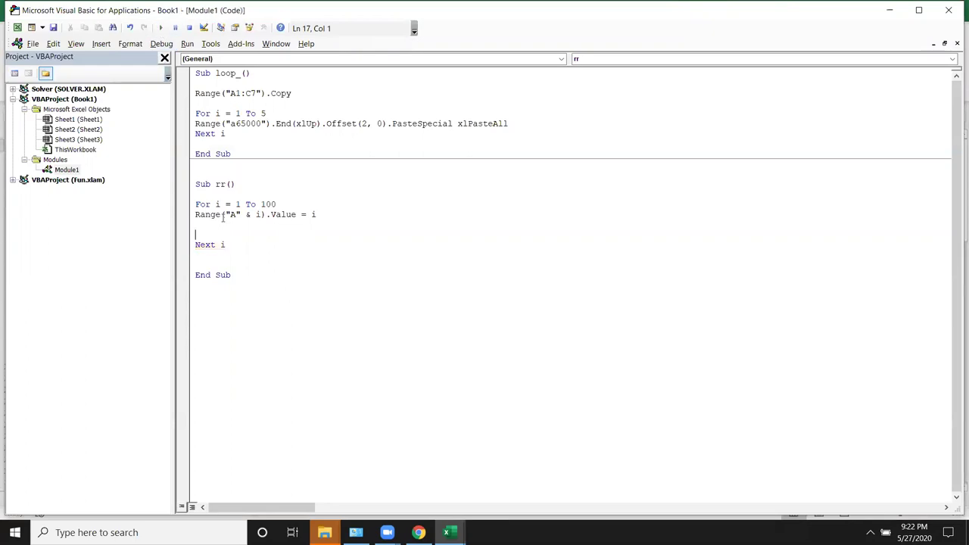
pyautogui.hotkey('alt', 'F11')
# Add new worksheets Sheet4 and Sheet5, then return to Sheet1
pyautogui.scroll(-5, 28, 348)
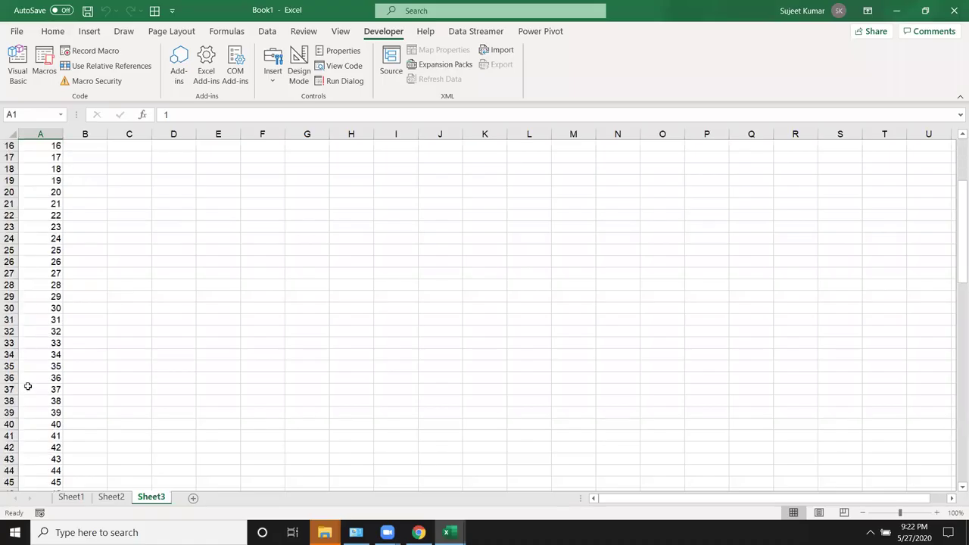
pyautogui.click(244, 370)
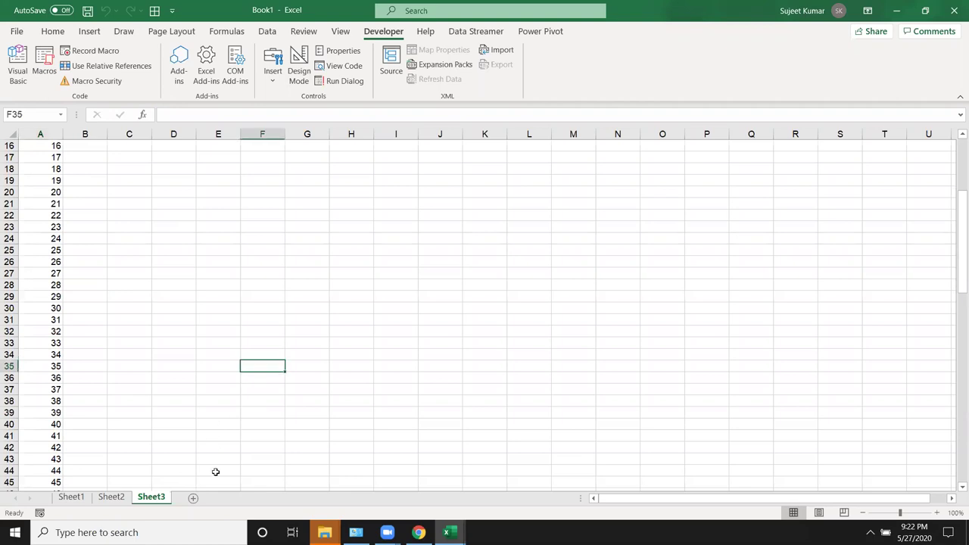
pyautogui.click(193, 498)
pyautogui.click(233, 498)
pyautogui.click(84, 500)
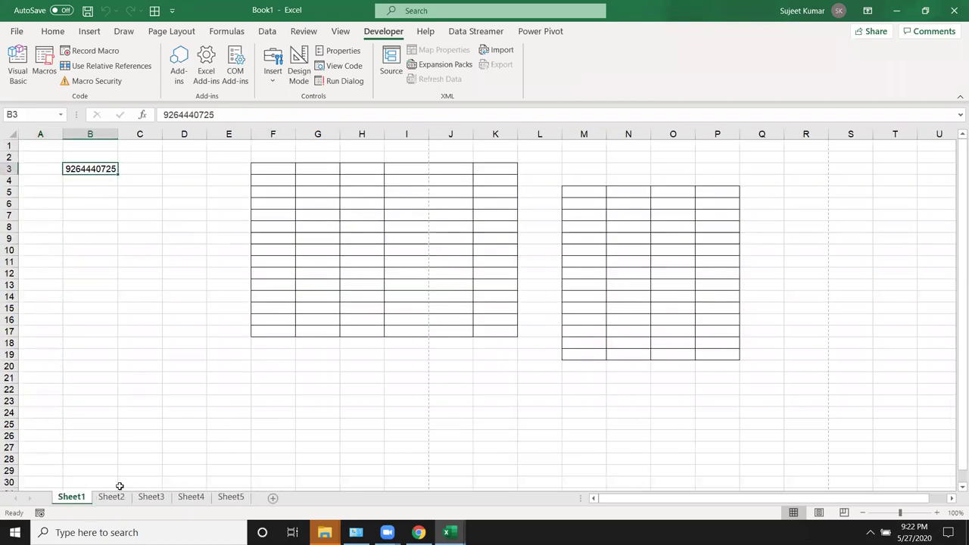
pyautogui.click(161, 295)
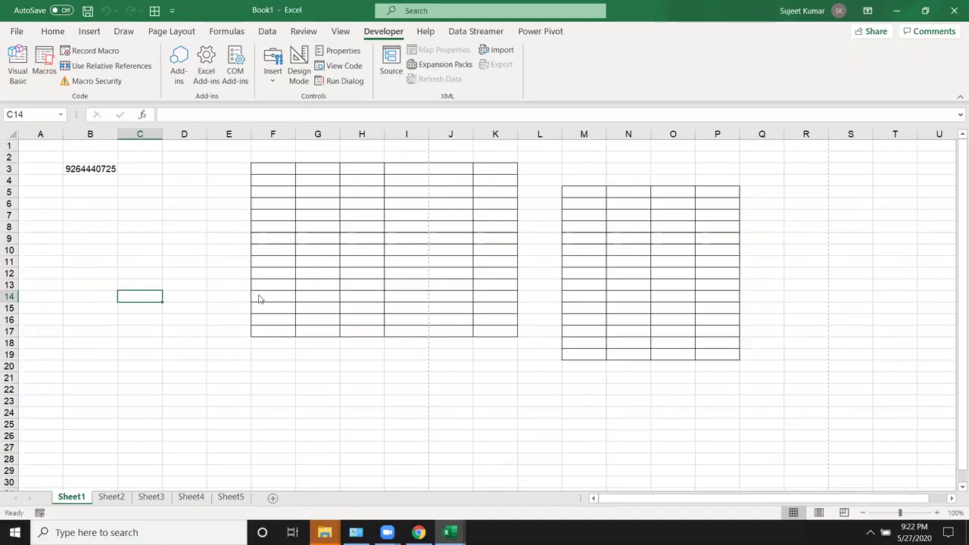
pyautogui.hotkey('alt', 'F11')
# Start a new macro Sub rr1() below the rr macro
pyautogui.click(202, 335)
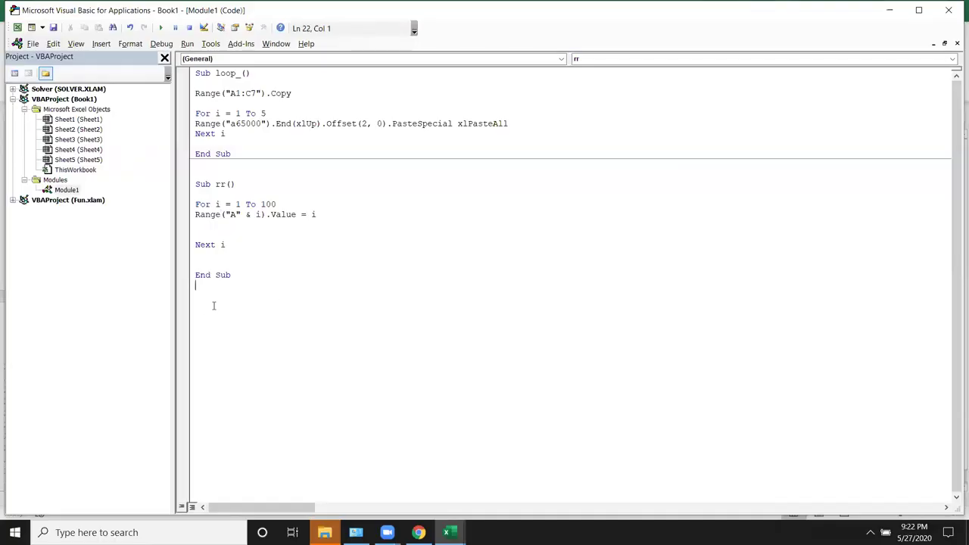
pyautogui.press('Return')
pyautogui.write('sub rr')
pyautogui.write('_1()')
pyautogui.press('Return')
pyautogui.press('Return')
pyautogui.press('Return')
pyautogui.press('Up')
# Add a For i = 1 To Sheets.Count loop setting Sheets(i).Name = "Data" & i
pyautogui.write('for ')
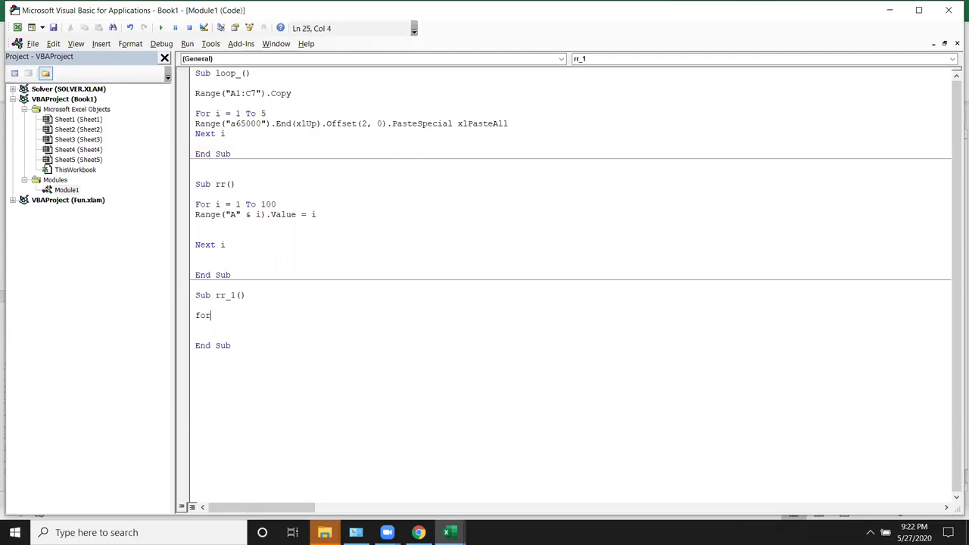
pyautogui.write('i = 1 ')
pyautogui.write('to ')
pyautogui.write('sheets')
pyautogui.write('.cou')
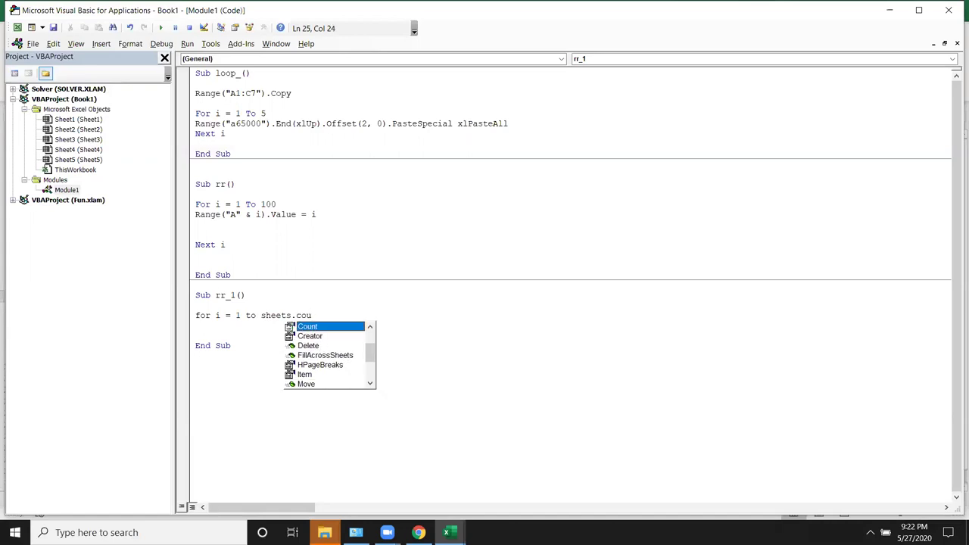
pyautogui.press('Return')
pyautogui.press('Down')
pyautogui.press('Return')
pyautogui.write('next i')
pyautogui.press('Up')
pyautogui.press('Return')
pyautogui.press('Up')
pyautogui.write('sheets(i')
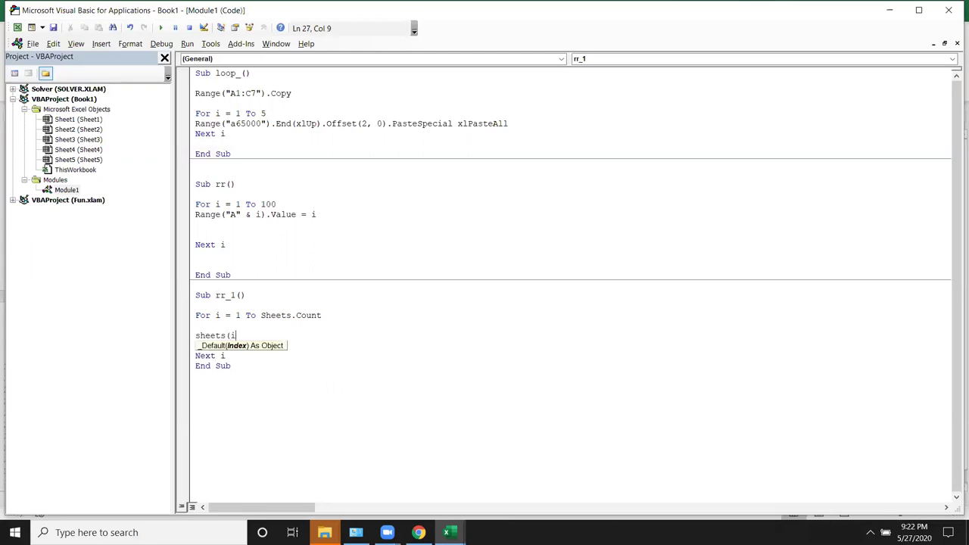
pyautogui.write(').name = "Data" & i')
pyautogui.press('Down')
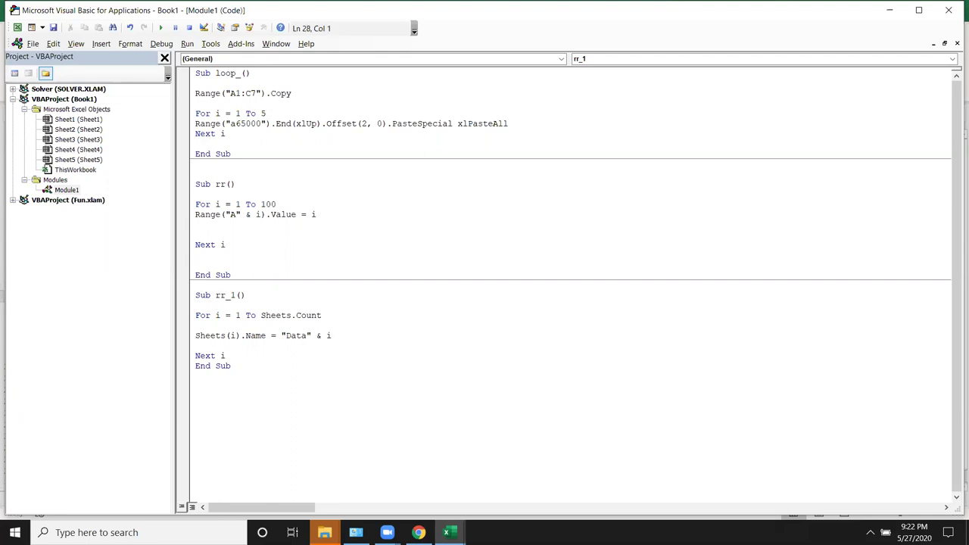
pyautogui.hotkey('alt', 'F11')
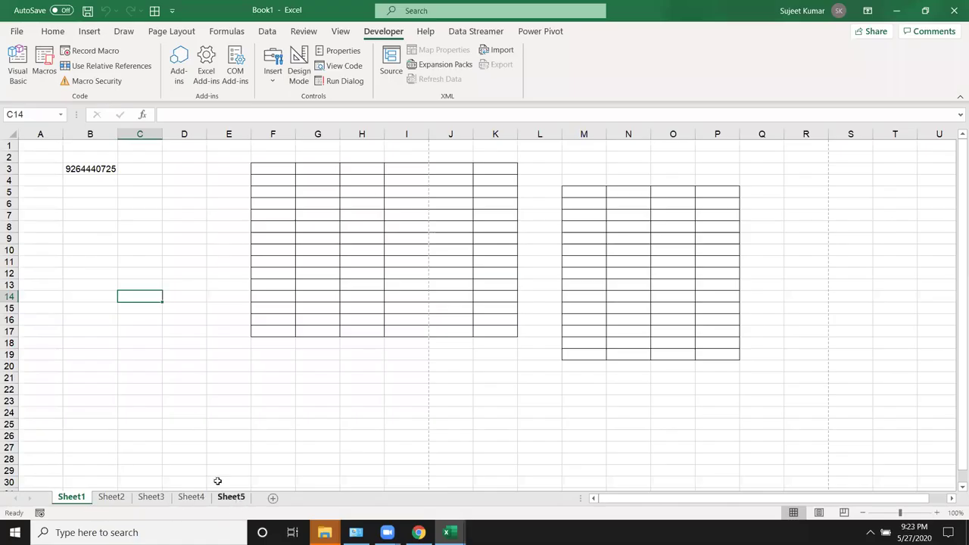
# Run rr_1 from the VBA editor so the five sheets become Data1 through Data5
pyautogui.hotkey('alt', 'F11')
pyautogui.click(239, 324)
pyautogui.click(160, 28)
pyautogui.hotkey('alt', 'F11')
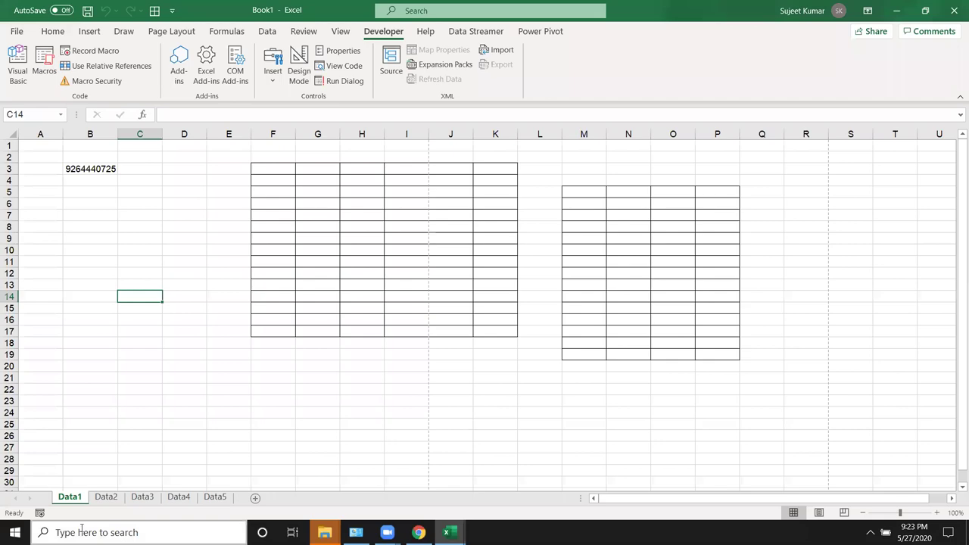
pyautogui.hotkey('alt', 'F11')
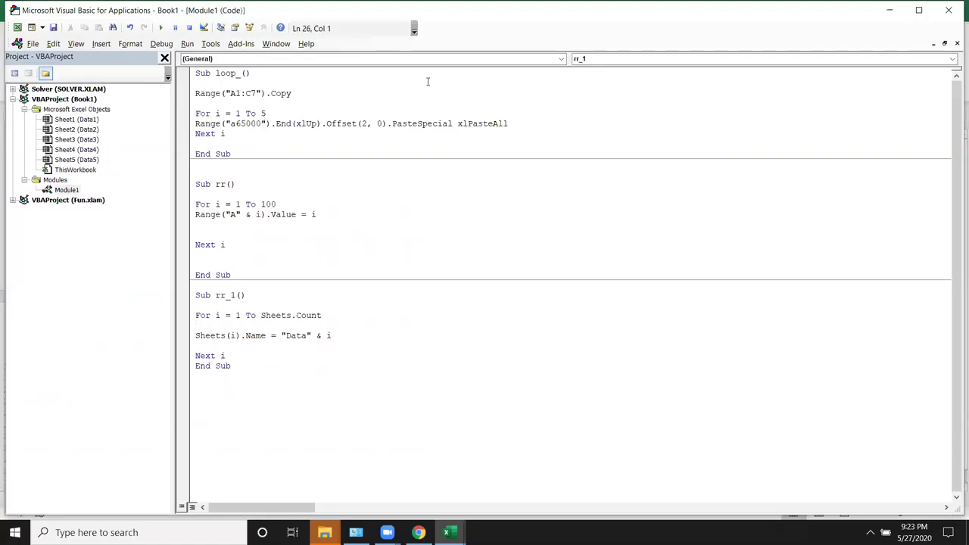
pyautogui.hotkey('alt', 'F11')
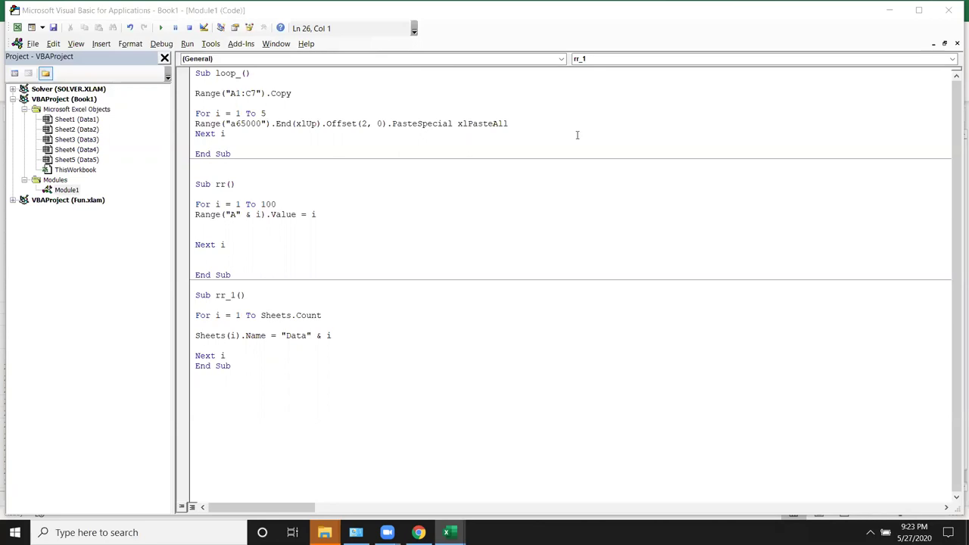
pyautogui.hotkey('alt', 'Tab')
pyautogui.press('Tab')
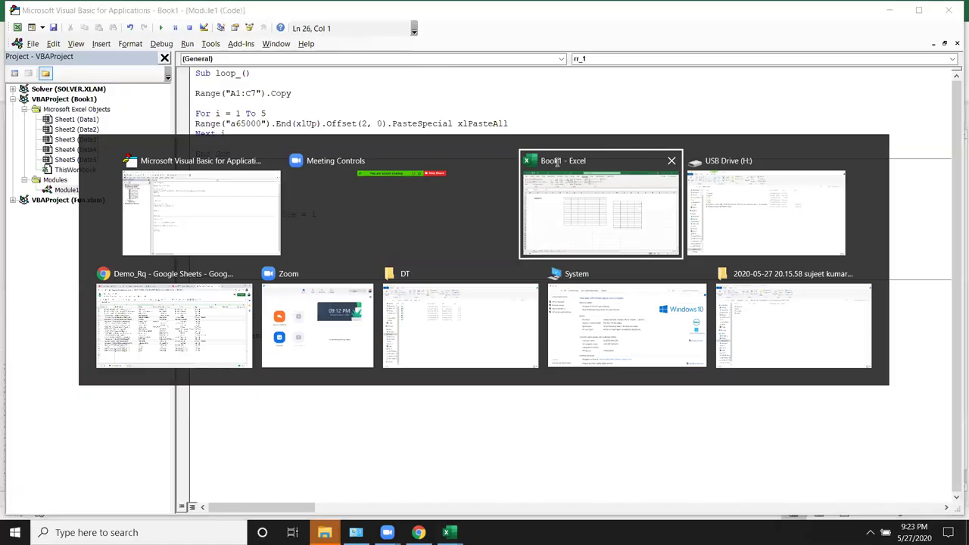
# On Data1, enter For in D4, I in E5 and 1 to 50 in F5
pyautogui.click(195, 177)
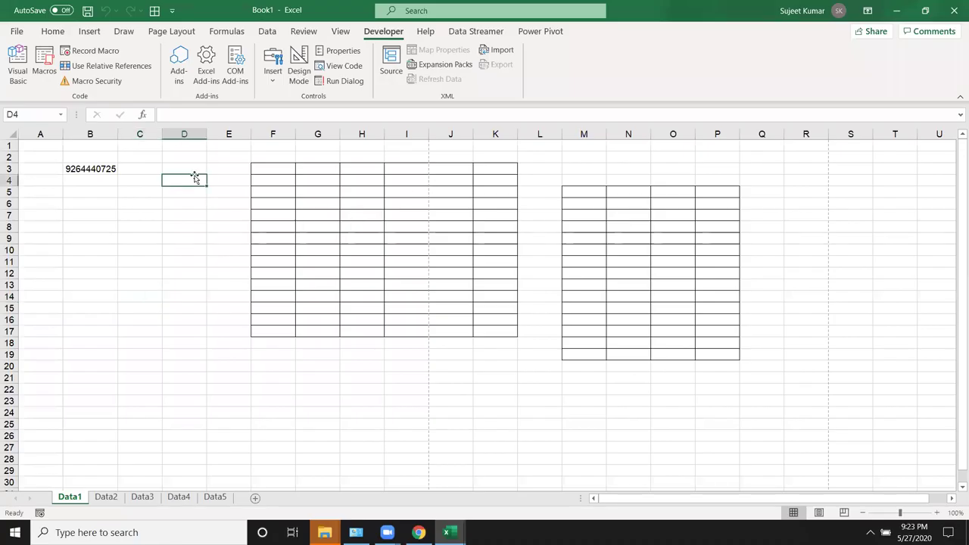
pyautogui.write('For')
pyautogui.press('Return')
pyautogui.press('Right')
pyautogui.write('1')
pyautogui.press('Escape')
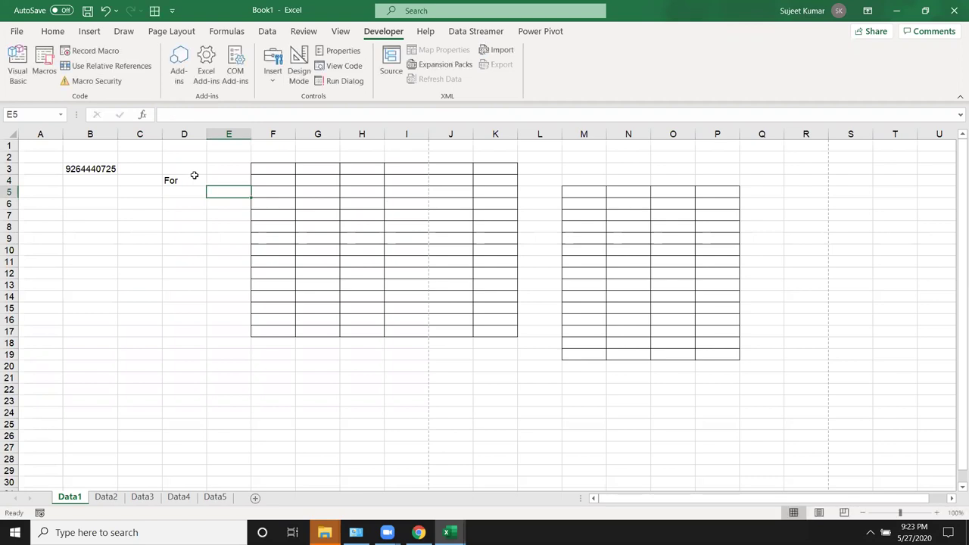
pyautogui.write('1')
pyautogui.press('Return')
pyautogui.press('Up')
pyautogui.press('Down')
pyautogui.press('Right')
pyautogui.press('Up')
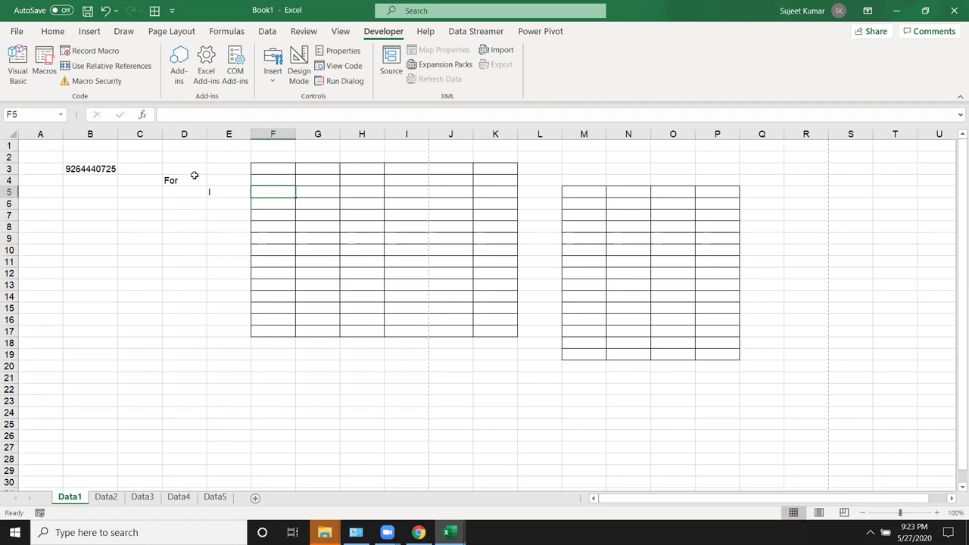
pyautogui.write('1 to 50')
pyautogui.press('Return')
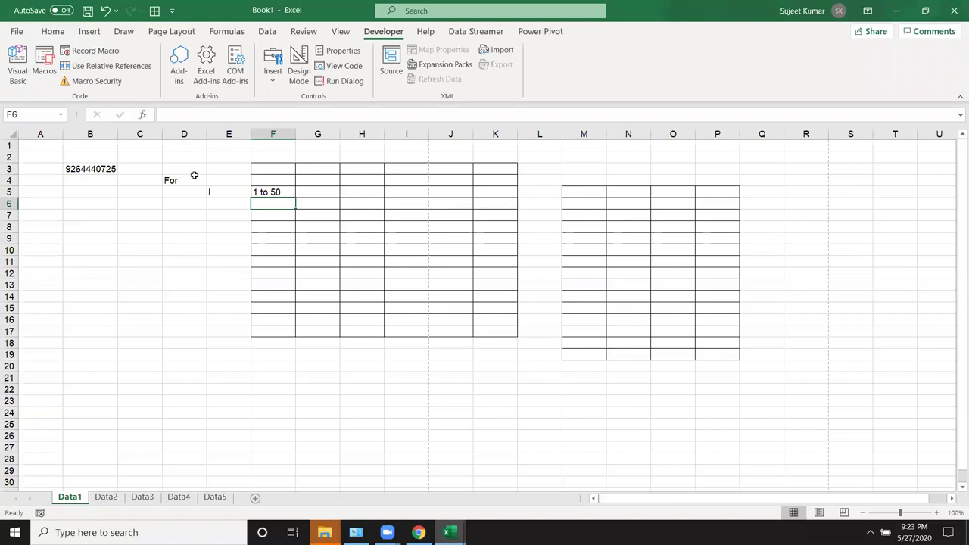
# Add Each in E6 and Obect in F6
pyautogui.press('Left')
pyautogui.write('Each')
pyautogui.press('Return')
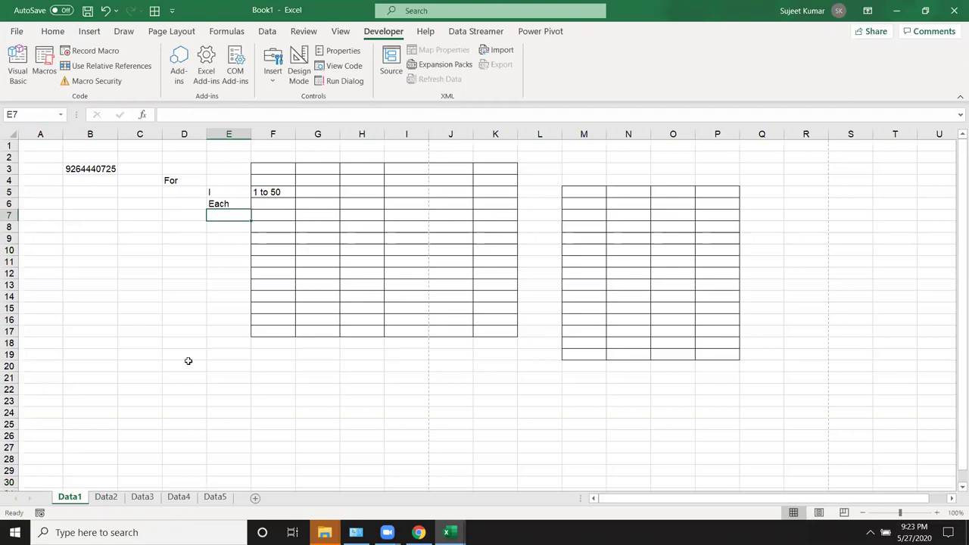
pyautogui.hotkey('alt', 'F11')
pyautogui.hotkey('alt', 'F11')
pyautogui.click(271, 205)
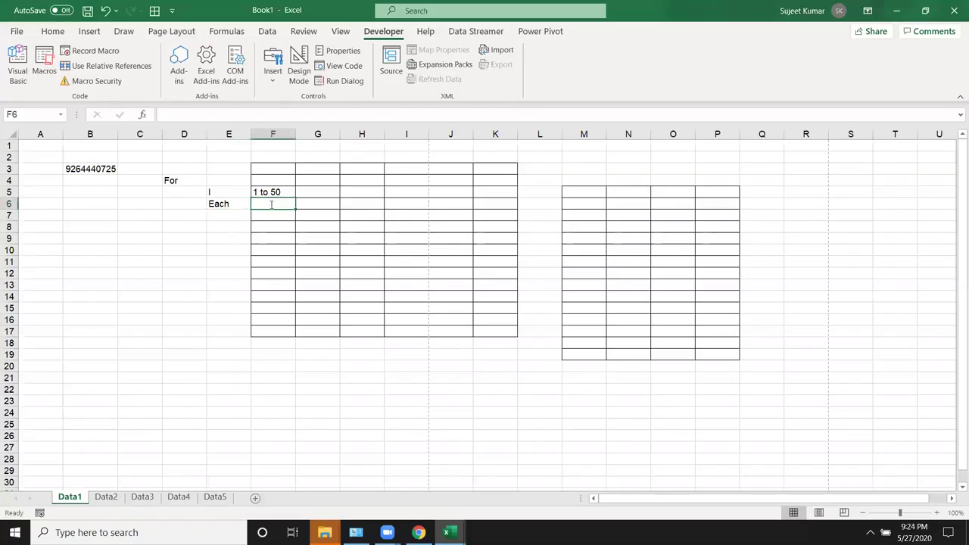
pyautogui.write('Obec')
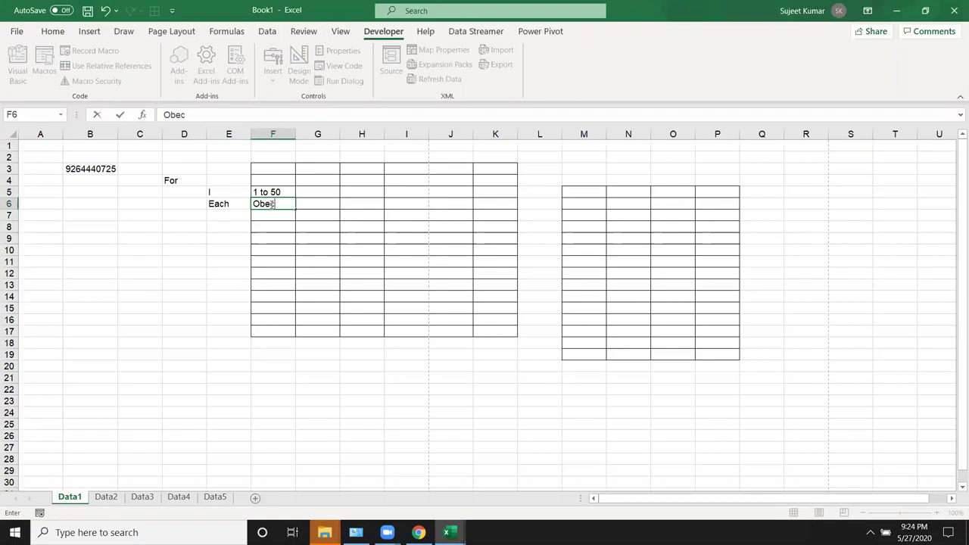
pyautogui.write('y')
pyautogui.press('BackSpace')
pyautogui.write('t')
pyautogui.press('Return')
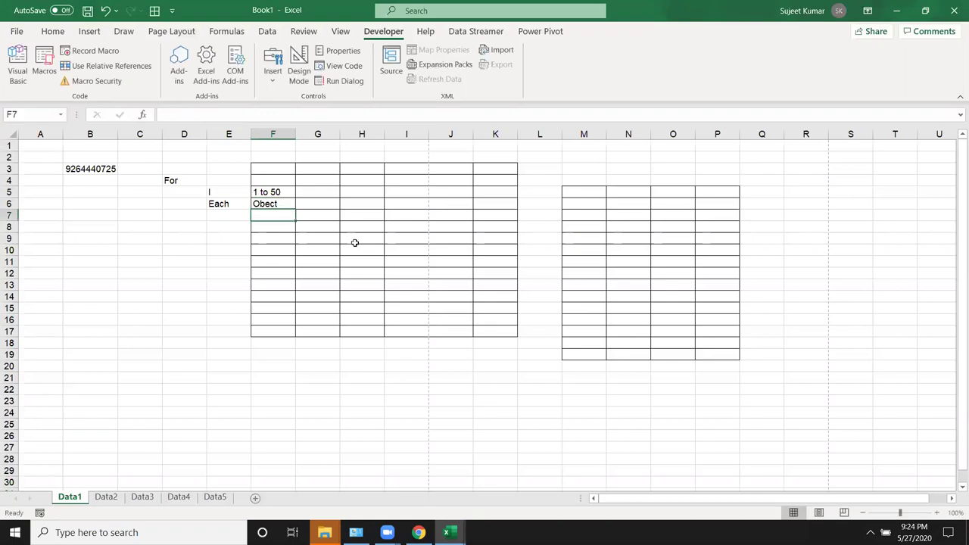
pyautogui.click(271, 202)
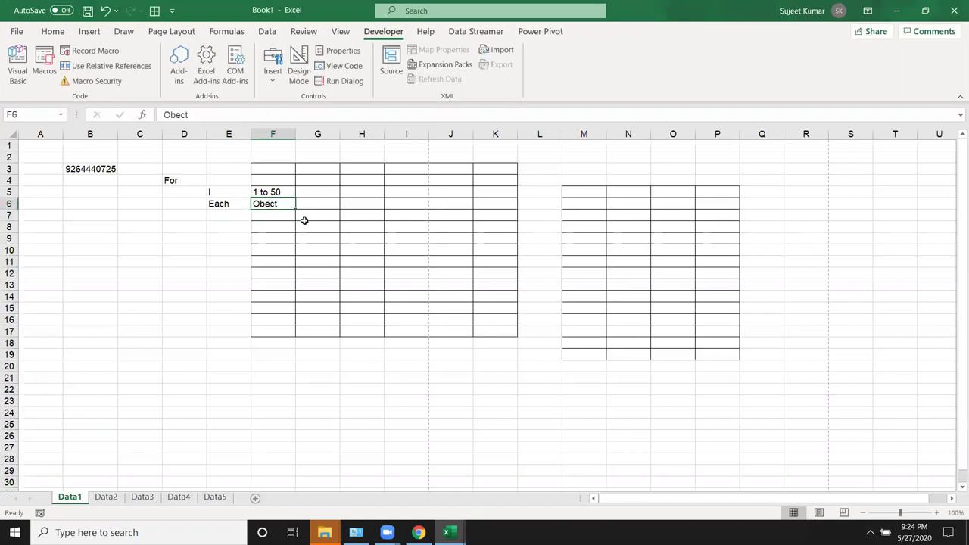
# Enter Do in D8, with While in E9 and Until in E10
pyautogui.click(183, 230)
pyautogui.write('Do')
pyautogui.press('Return')
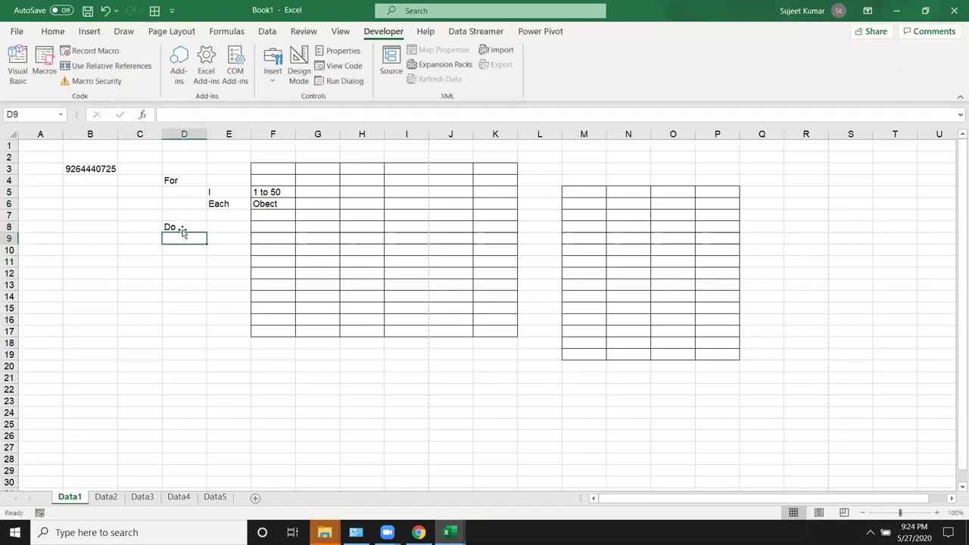
pyautogui.press('Right')
pyautogui.write('While')
pyautogui.press('Return')
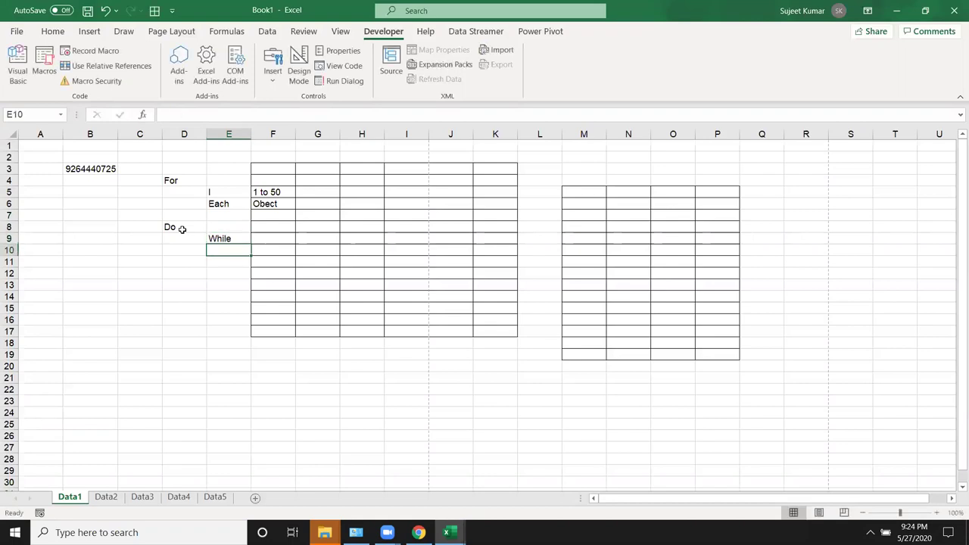
pyautogui.write('Unti')
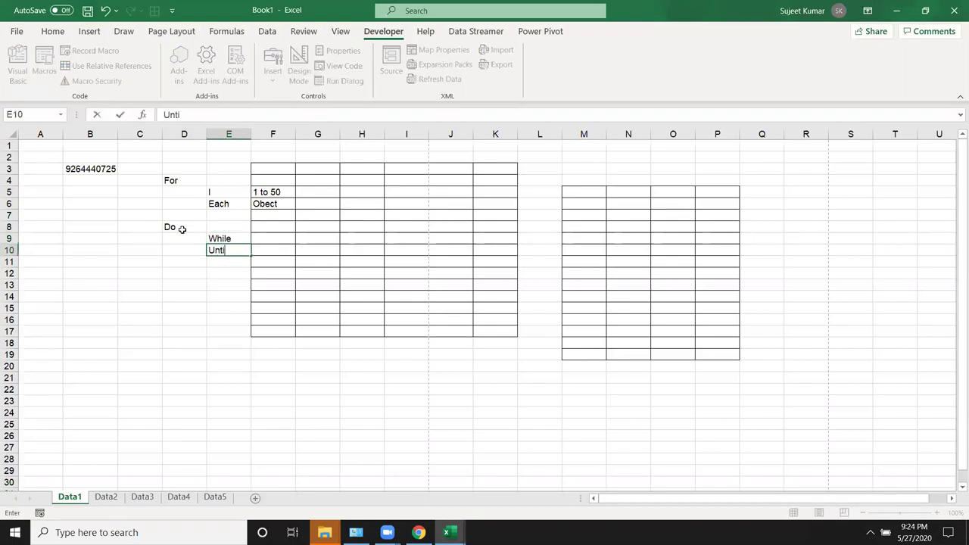
pyautogui.write('l')
pyautogui.press('Return')
pyautogui.click(181, 229)
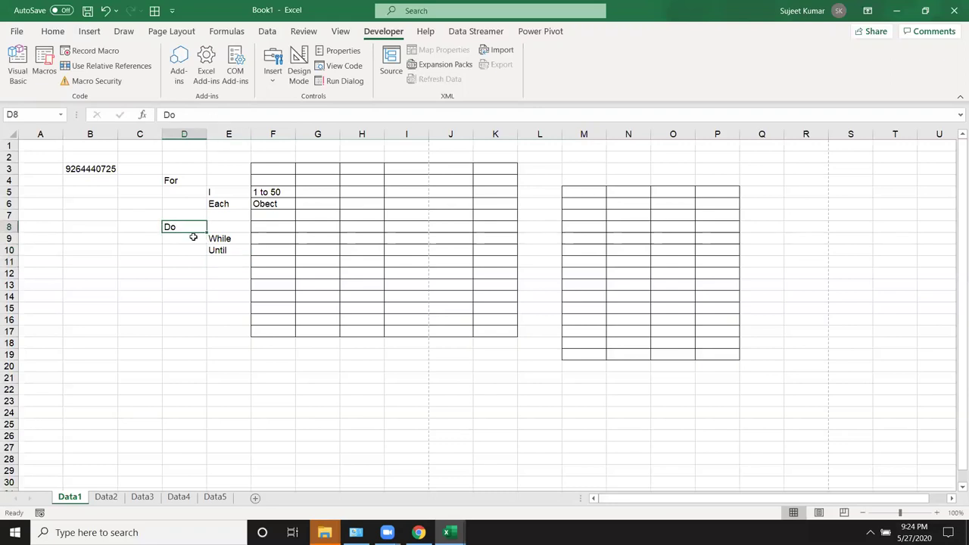
# Step through the While, Until and For loop notes, then return to the VBA editor
pyautogui.click(214, 241)
pyautogui.click(276, 239)
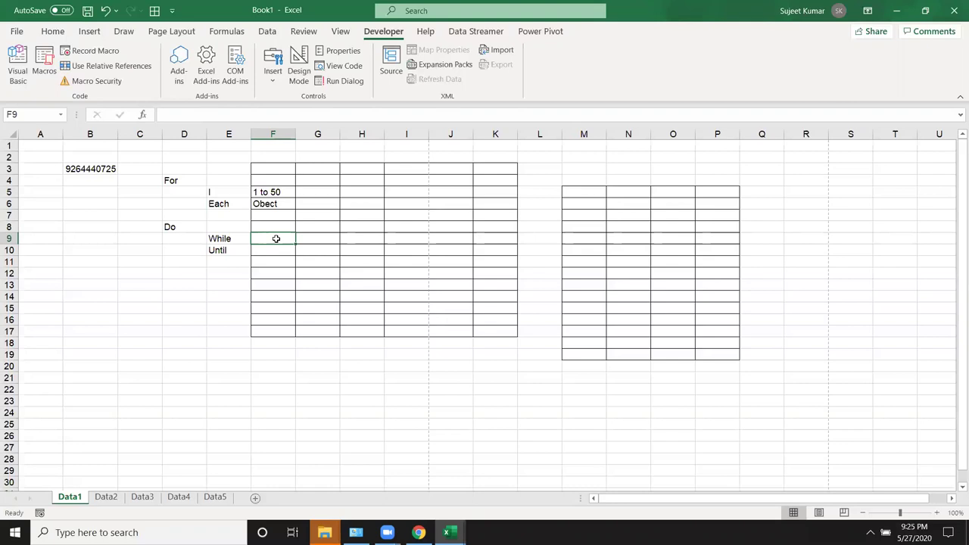
pyautogui.click(228, 238)
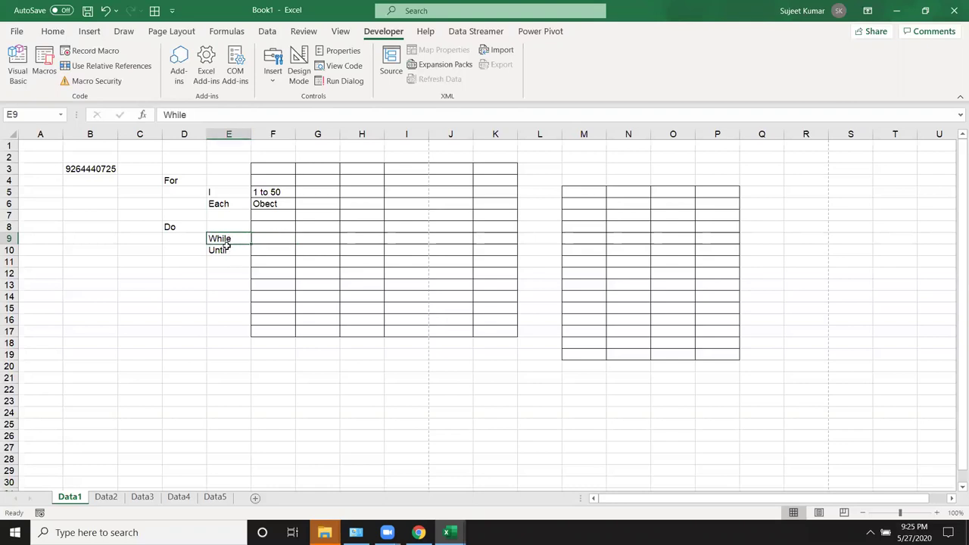
pyautogui.click(225, 250)
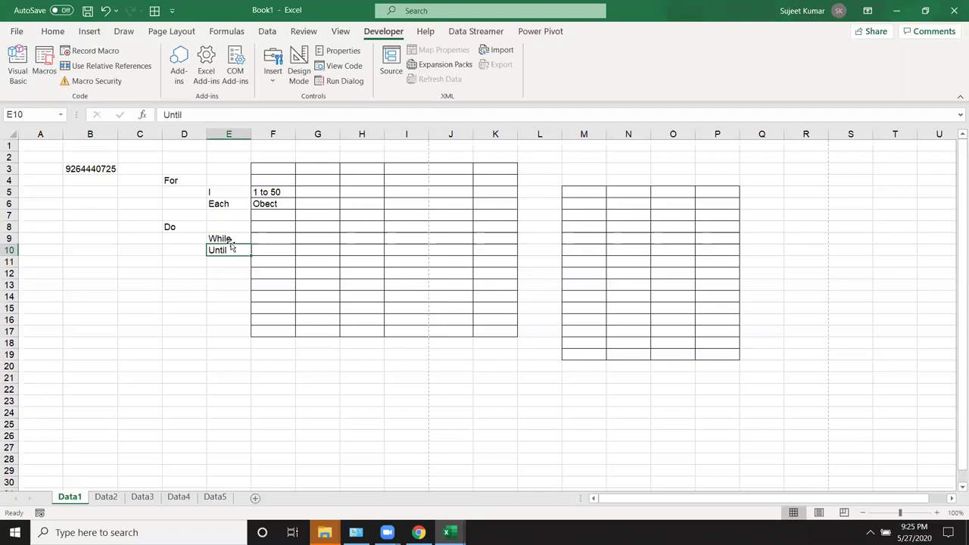
pyautogui.click(166, 184)
pyautogui.hotkey('alt', 'F11')
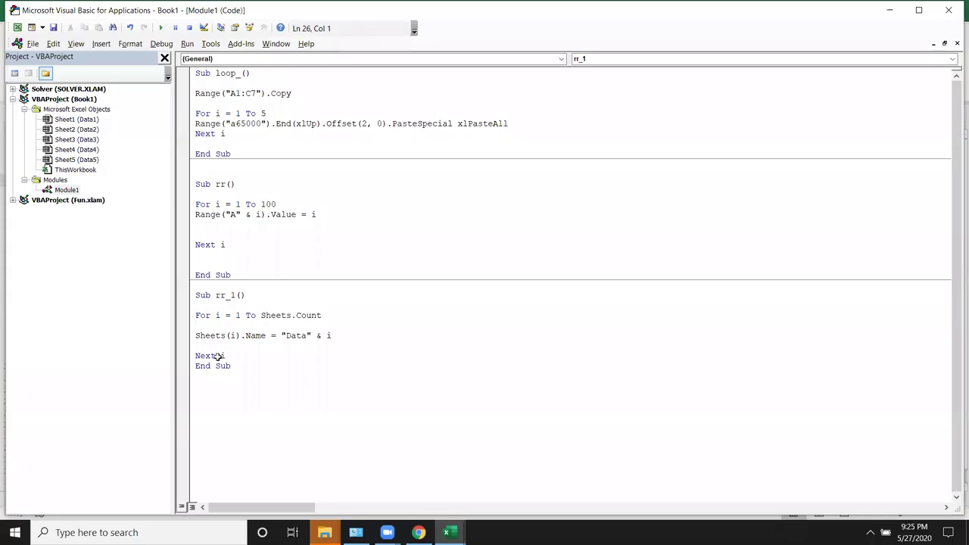
# On Data5, fill A1:G19 with the formula =RANDBETWEEN(10,80)
pyautogui.hotkey('alt', 'F11')
pyautogui.click(212, 503)
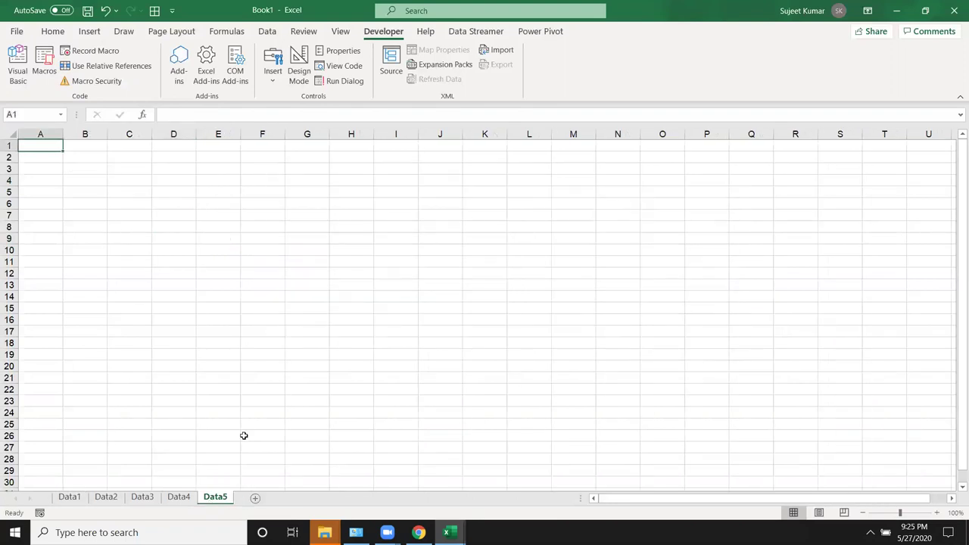
pyautogui.write('=ra')
pyautogui.press('Down')
pyautogui.press('Down')
pyautogui.press('Down')
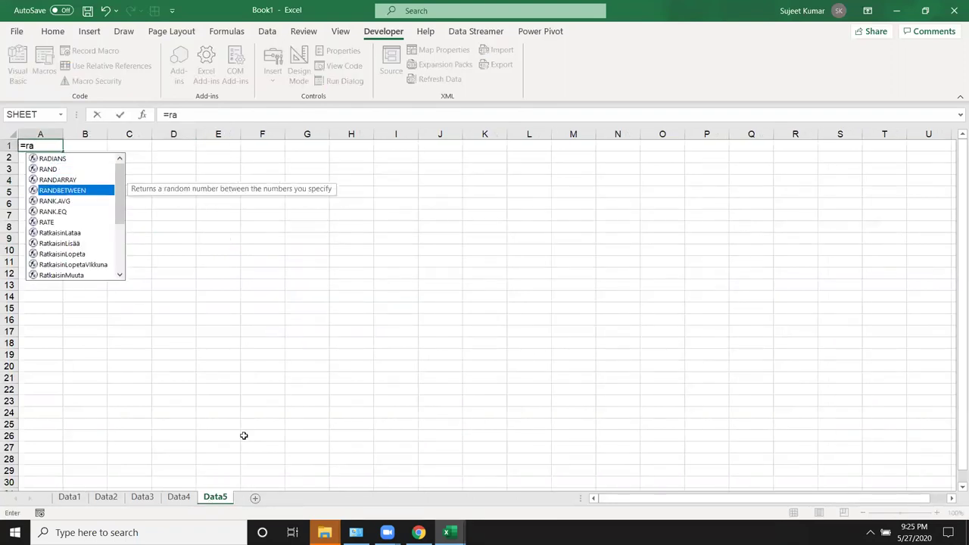
pyautogui.press('Tab')
pyautogui.write('10')
pyautogui.write(',80')
pyautogui.click(257, 376)
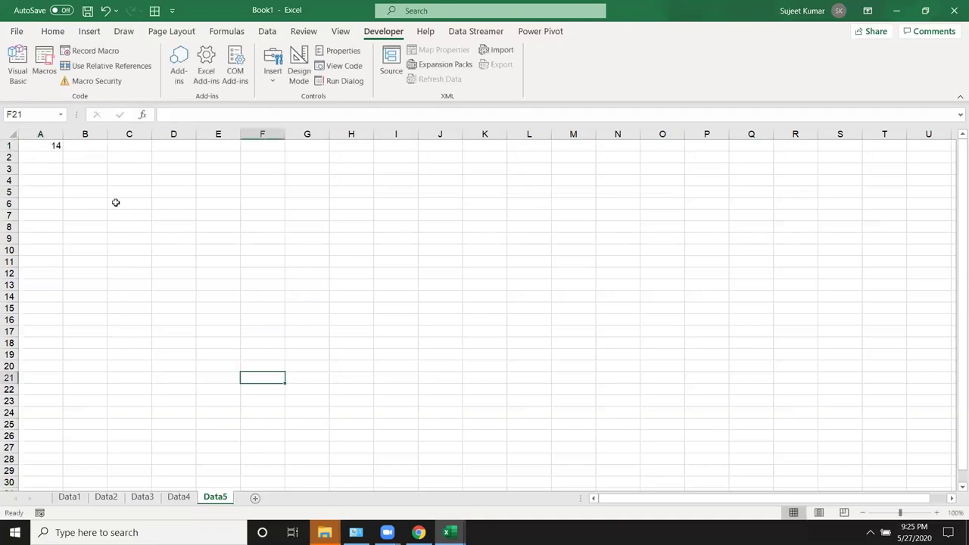
pyautogui.moveTo(49, 145); pyautogui.dragTo(301, 361)
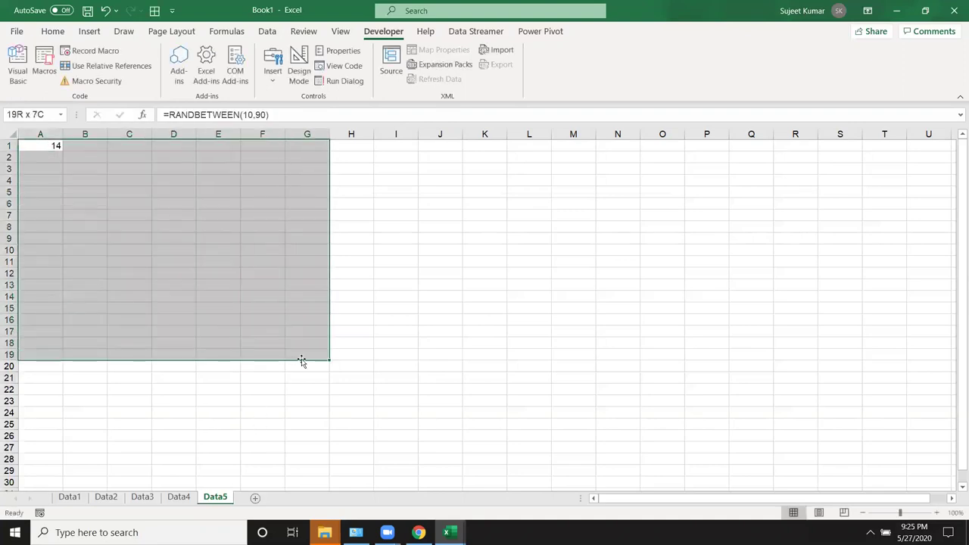
pyautogui.hotkey('ctrl', 'v')
# Convert the A1:G19 random numbers to fixed values with Paste Values
pyautogui.hotkey('ctrl', 'c')
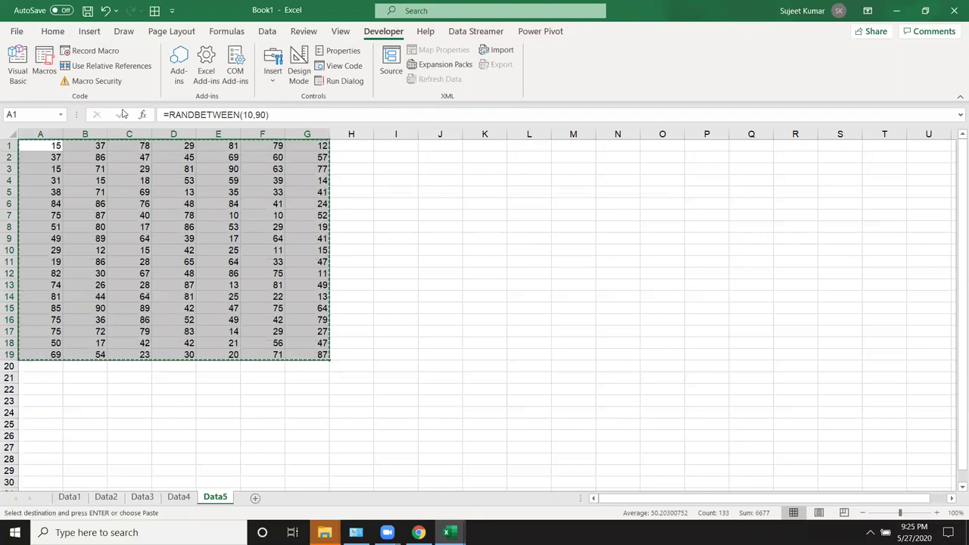
pyautogui.click(52, 31)
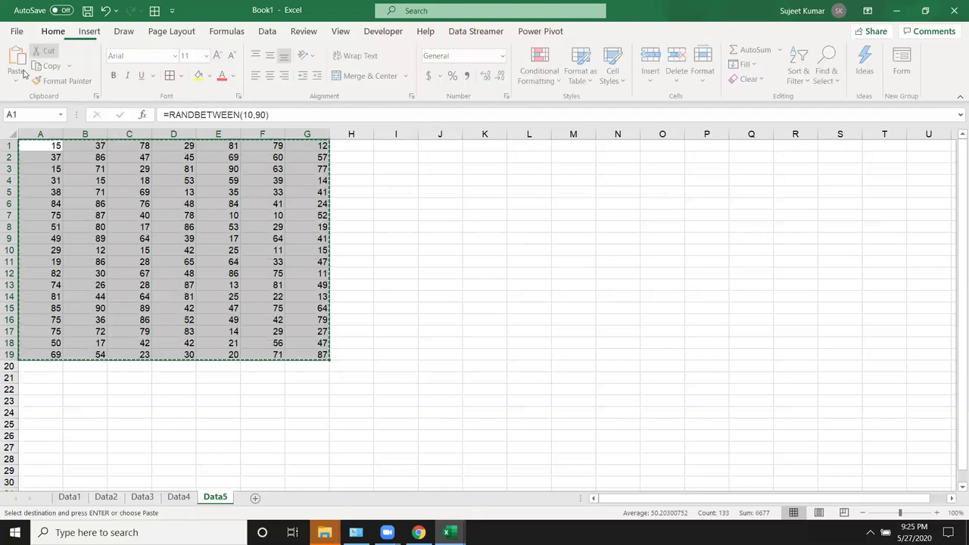
pyautogui.click(17, 79)
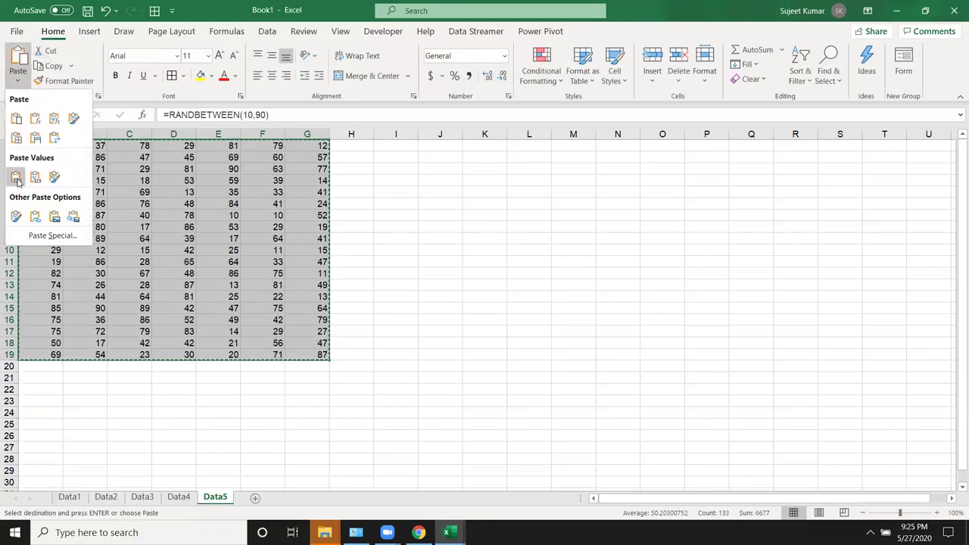
pyautogui.click(16, 179)
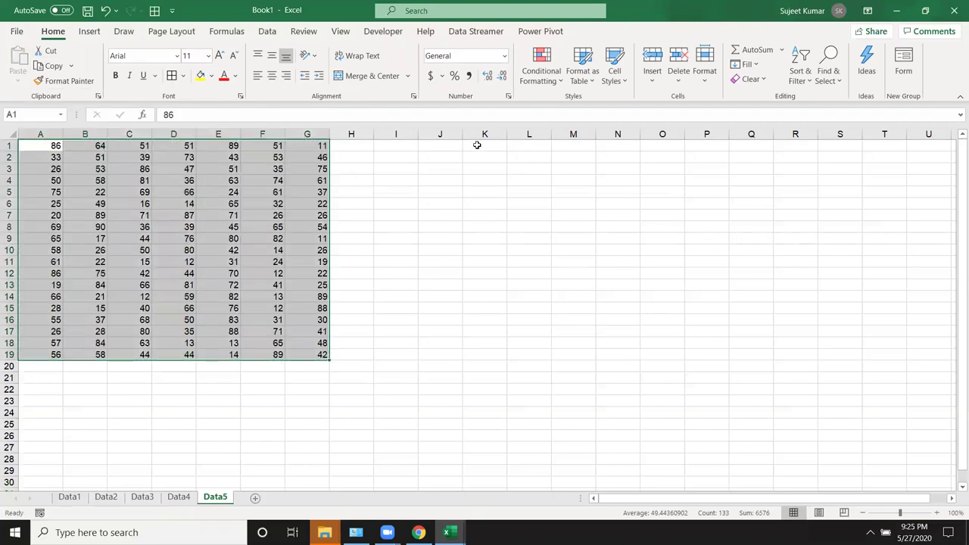
pyautogui.click(477, 145)
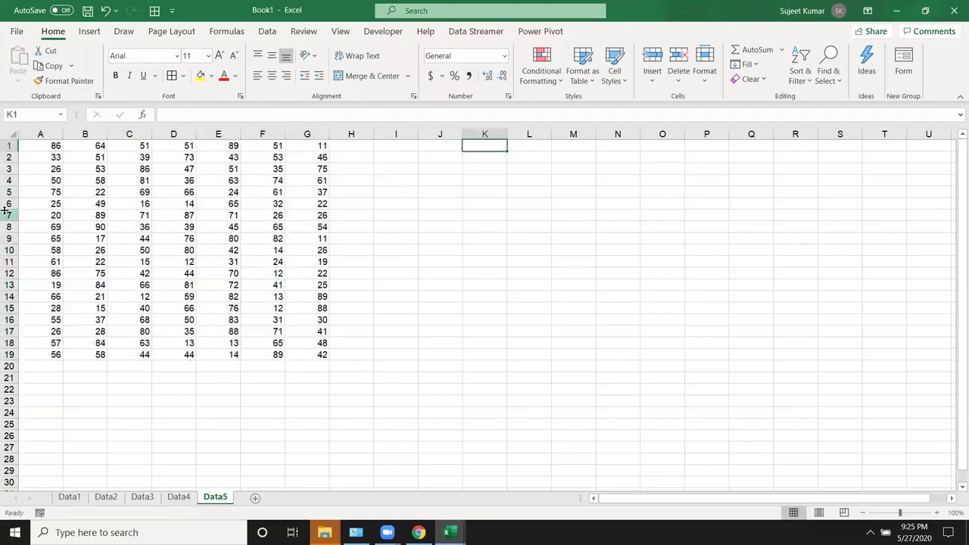
pyautogui.moveTo(41, 147); pyautogui.dragTo(44, 351)
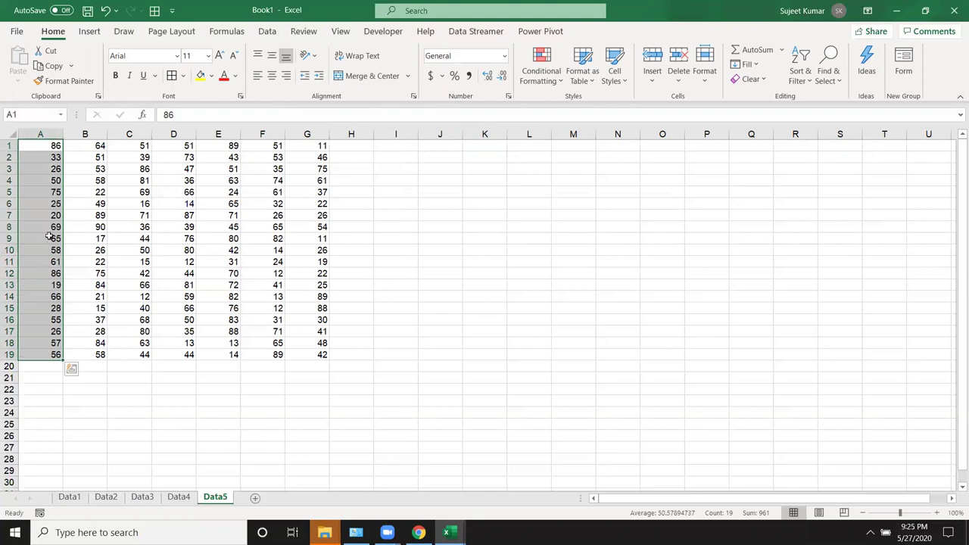
pyautogui.moveTo(44, 149); pyautogui.dragTo(297, 145)
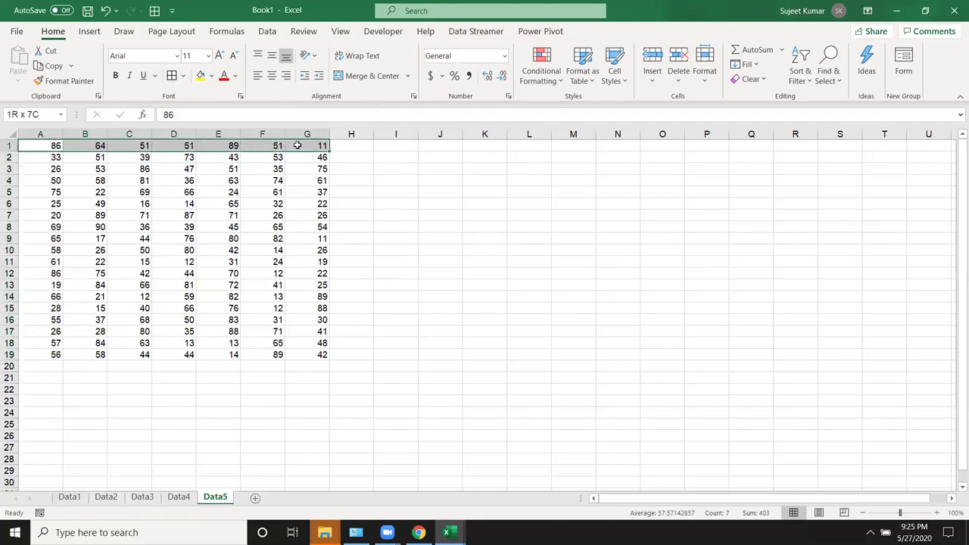
# Create a new Sub rr_2() procedure below rr_1
pyautogui.hotkey('alt', 'F11')
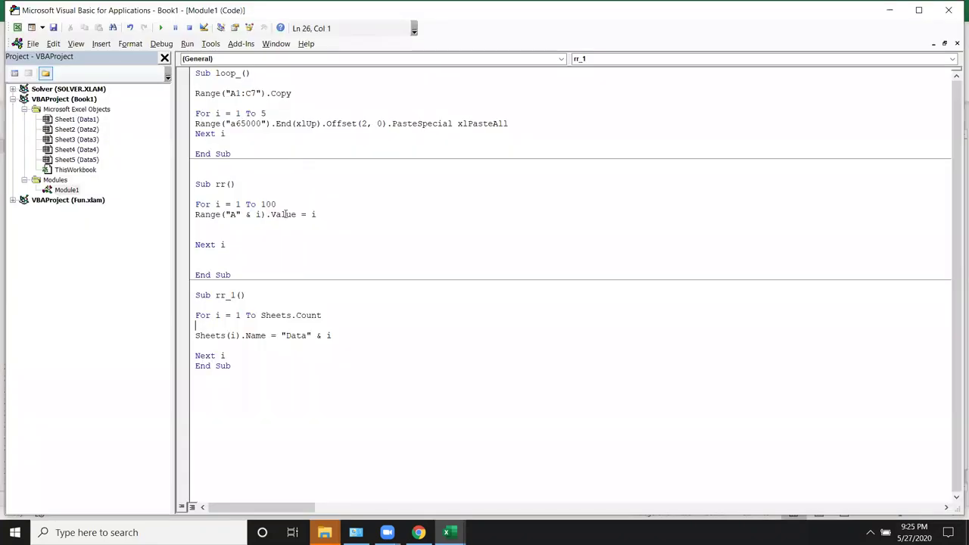
pyautogui.press('Return')
pyautogui.write('for')
pyautogui.press('BackSpace')
pyautogui.press('BackSpace')
pyautogui.press('BackSpace')
# Add nested For r = 1 To 19 and For c = 1 To 7 loops and begin the If Cells(r,c).Value>50 line
pyautogui.press('BackSpace')
pyautogui.press('BackSpace')
pyautogui.write('sub ')
pyautogui.write('rr_2()')
pyautogui.press('Return')
pyautogui.press('Return')
pyautogui.press('Return')
pyautogui.press('Return')
pyautogui.press('Up')
pyautogui.press('Up')
pyautogui.write('for i =')
pyautogui.press('BackSpace')
pyautogui.press('BackSpace')
pyautogui.press('BackSpace')
pyautogui.write('r=1 to 19')
pyautogui.press('Return')
pyautogui.press('Return')
pyautogui.press('Return')
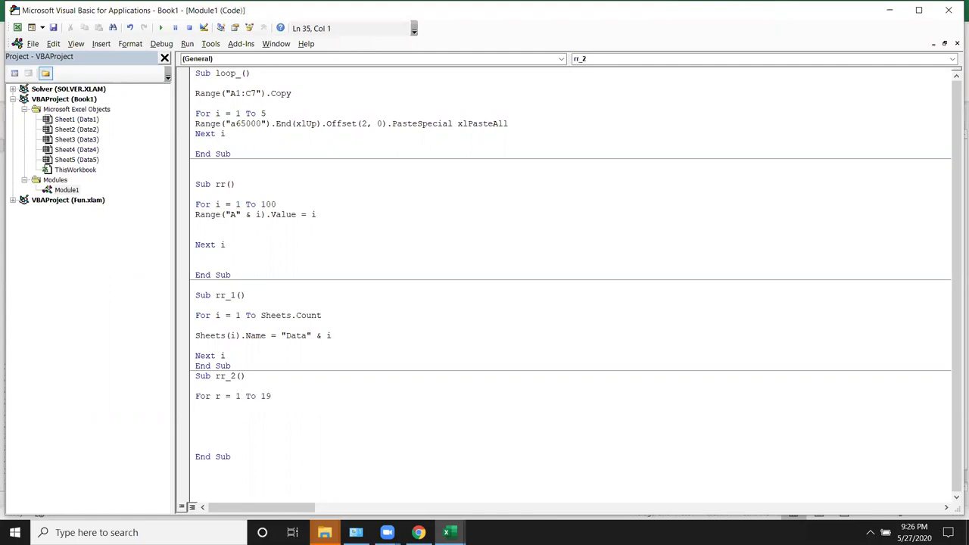
pyautogui.write('for ')
pyautogui.write('c= 1 to ')
pyautogui.write('7')
pyautogui.press('Return')
pyautogui.press('Return')
pyautogui.write('if ')
pyautogui.write('cells(')
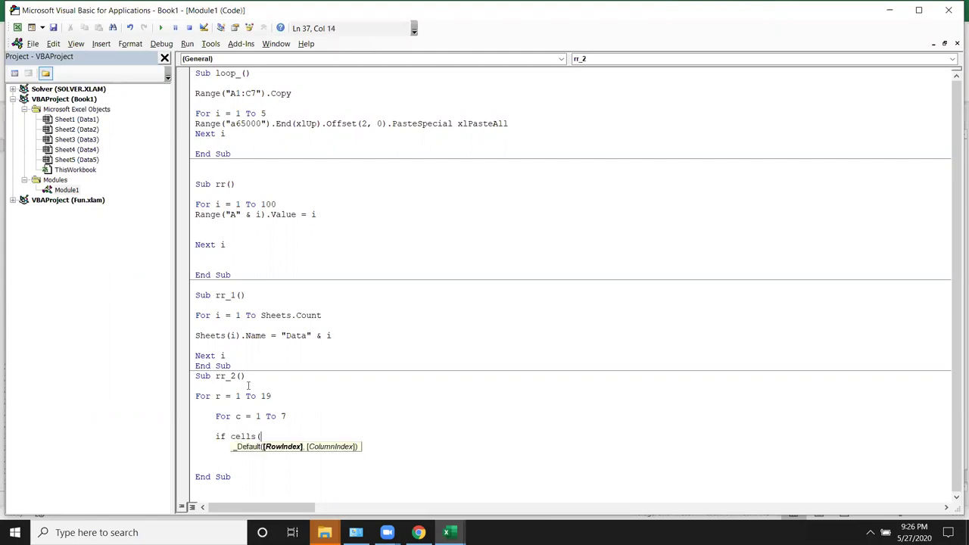
pyautogui.write('r,c).value>50 then range("K65000')
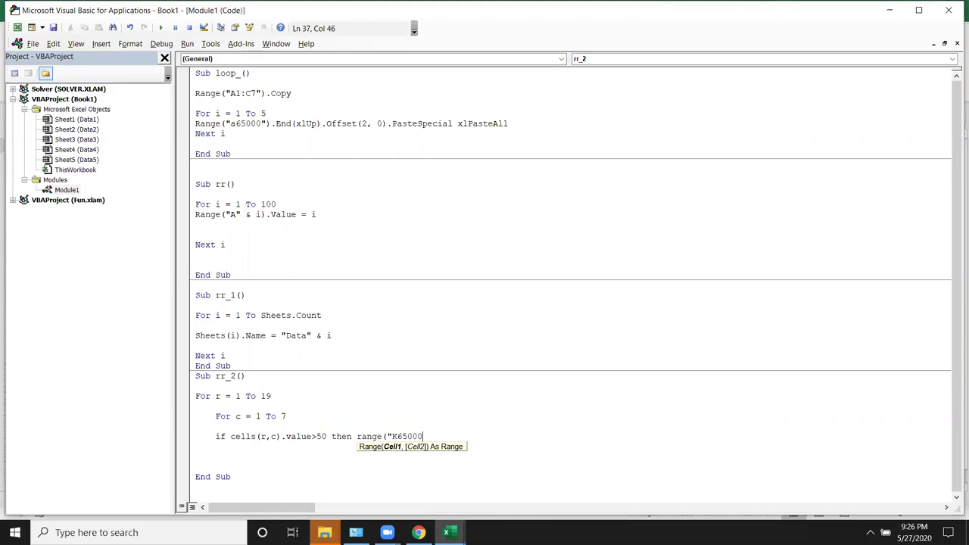
pyautogui.write('").End(')
# Complete the If line with .End(xlUp).Offset(1,0).Value = Cells(r,c).Value
pyautogui.press('Down')
pyautogui.press('Down')
pyautogui.press('Down')
pyautogui.press('Tab')
pyautogui.write(')')
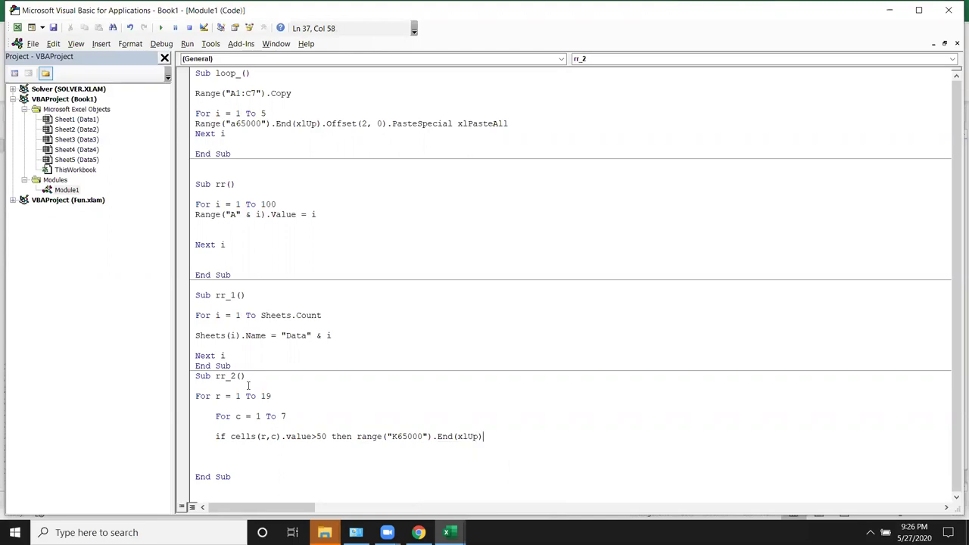
pyautogui.write('.of')
pyautogui.press('Tab')
pyautogui.write('(')
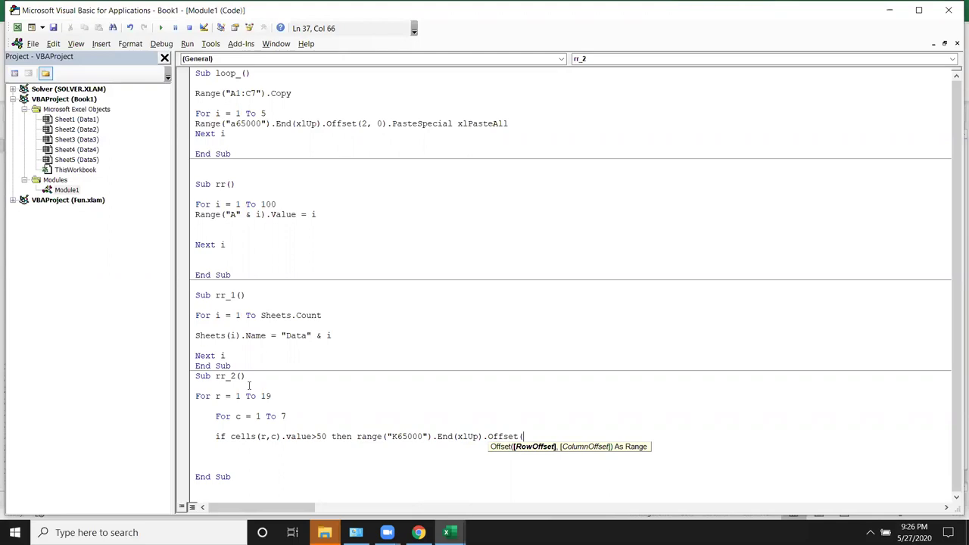
pyautogui.write('1')
pyautogui.write(',0')
pyautogui.write(').va')
pyautogui.press('Tab')
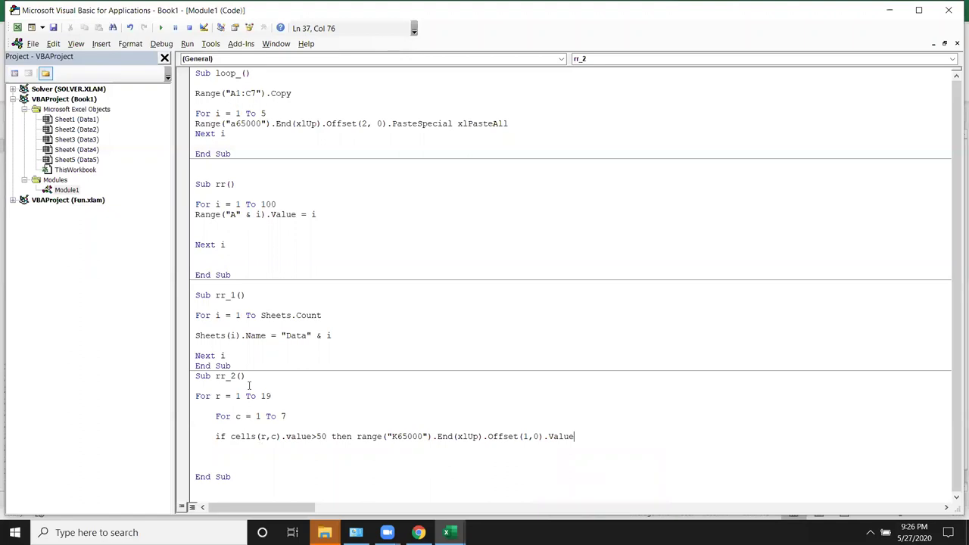
pyautogui.write('=')
pyautogui.moveTo(230, 437); pyautogui.dragTo(327, 437)
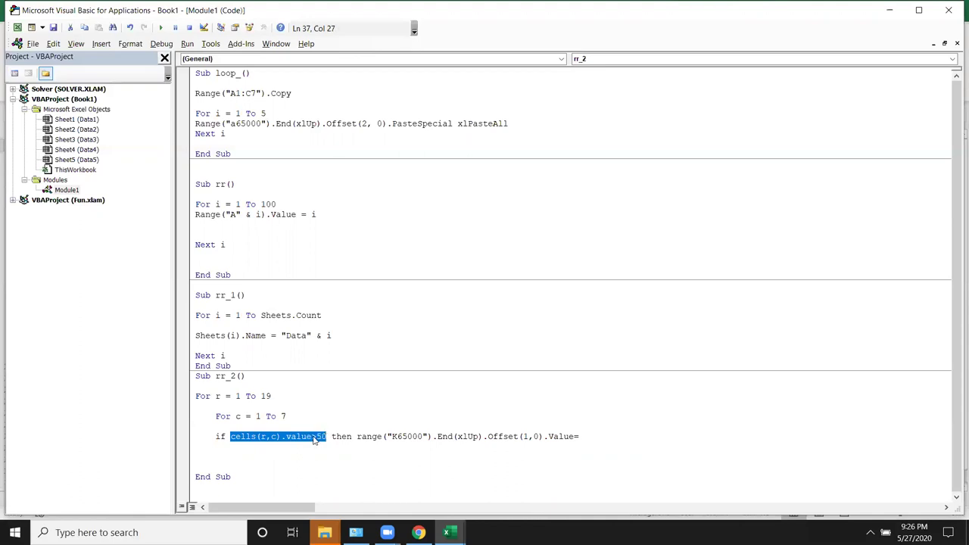
pyautogui.click(314, 437)
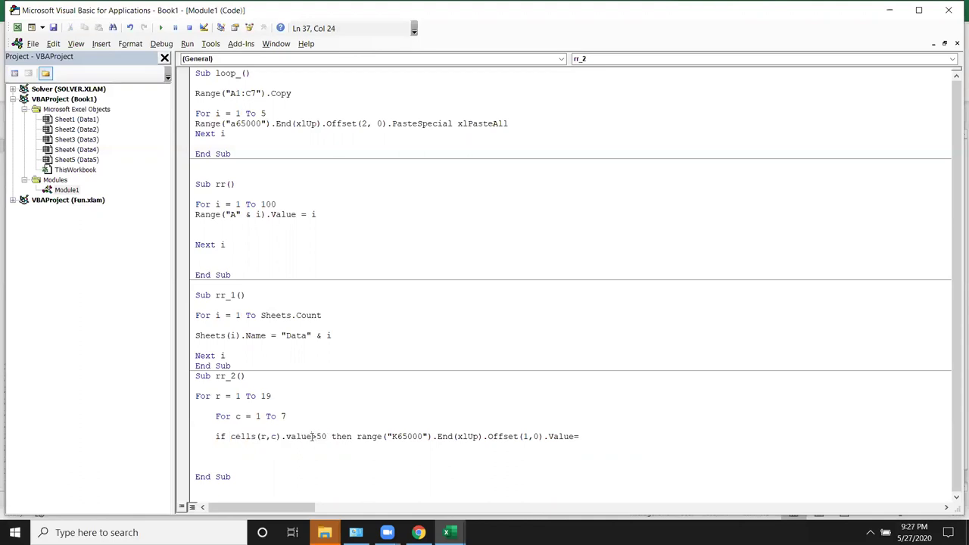
pyautogui.moveTo(314, 437); pyautogui.dragTo(228, 437)
pyautogui.click(607, 438)
pyautogui.hotkey('ctrl', 'v')
pyautogui.click(418, 457)
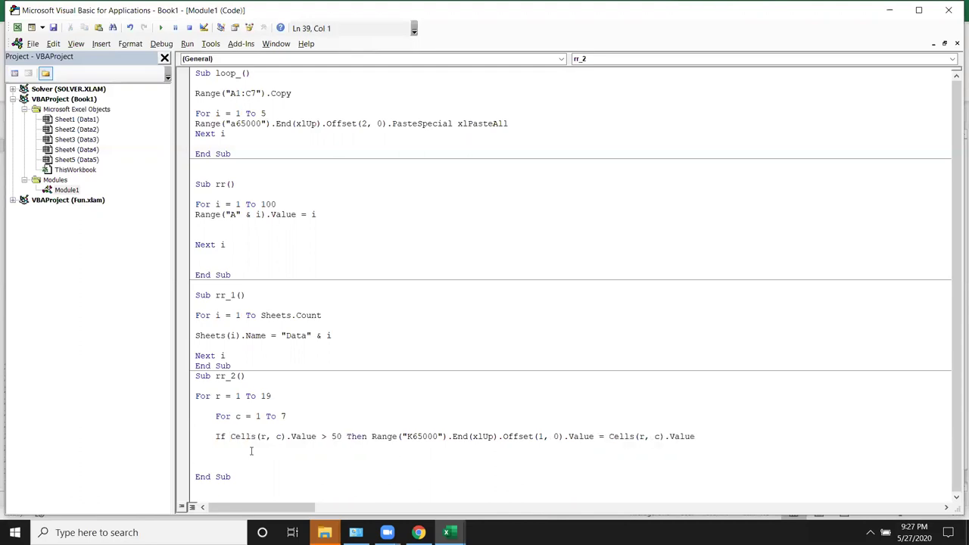
# Close both loops with Next c and Next r
pyautogui.press('Return')
pyautogui.write('next j')
pyautogui.press('Return')
pyautogui.press('BackSpace')
pyautogui.press('BackSpace')
pyautogui.press('BackSpace')
pyautogui.write('c')
pyautogui.press('Return')
pyautogui.press('Return')
pyautogui.write('nr')
pyautogui.click(340, 456)
pyautogui.scroll(-1, 342, 455)
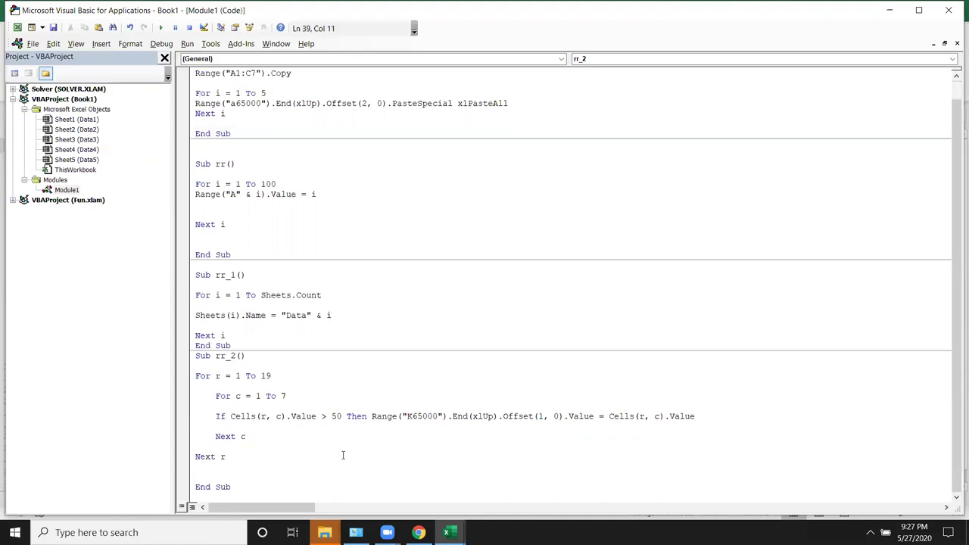
# Run rr_2 from the Developer Macros list and check the values above 50 in column K
pyautogui.hotkey('alt', 'F11')
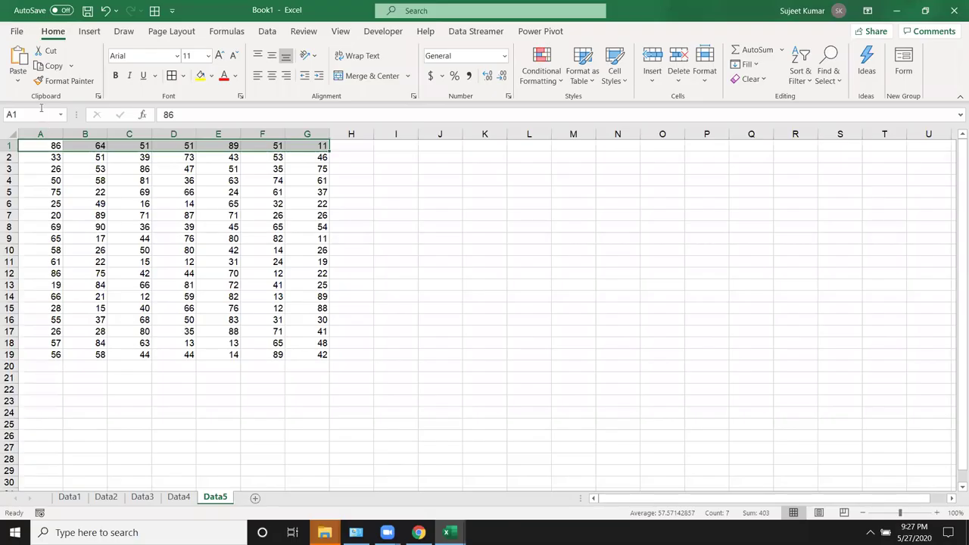
pyautogui.click(374, 33)
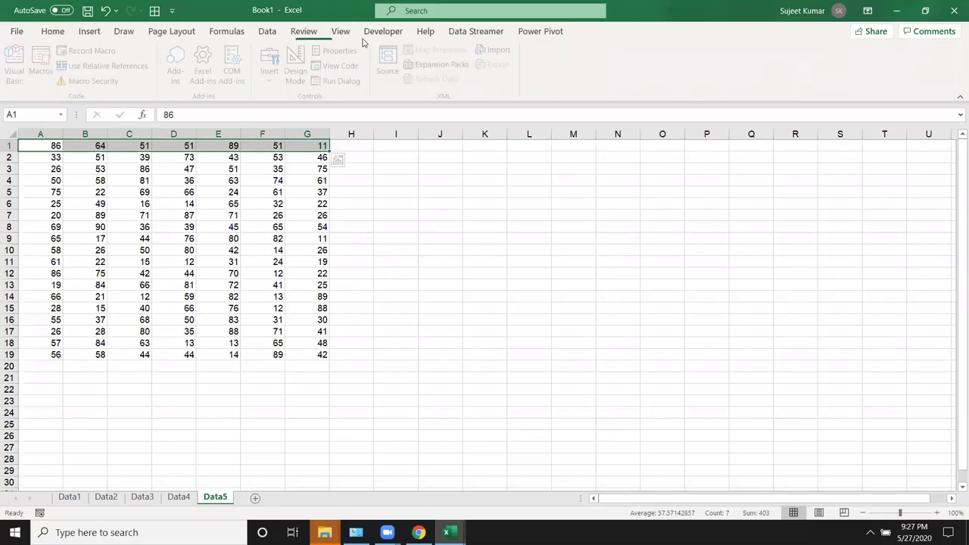
pyautogui.click(37, 73)
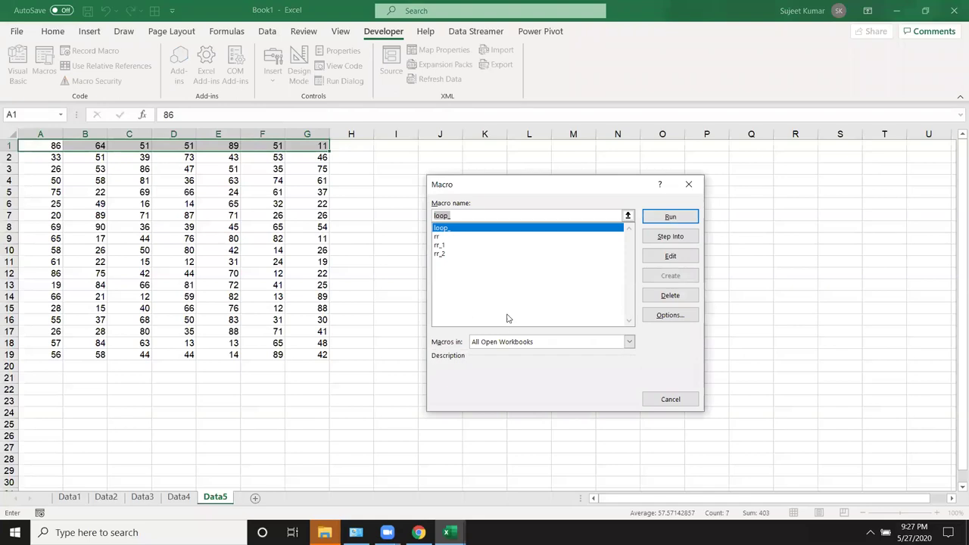
pyautogui.click(450, 255)
pyautogui.click(670, 217)
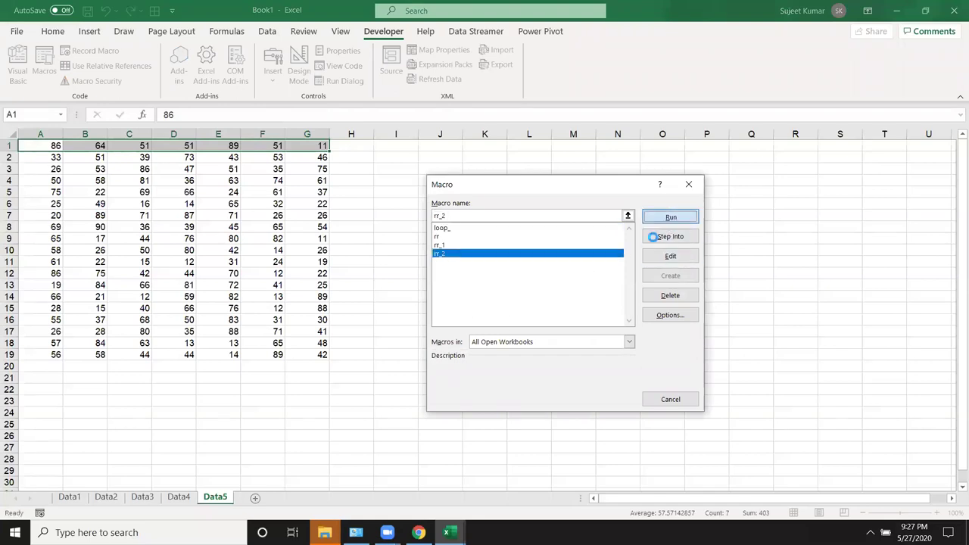
pyautogui.scroll(-1, 422, 327)
pyautogui.scroll(-3, 421, 326)
pyautogui.scroll(3, 420, 330)
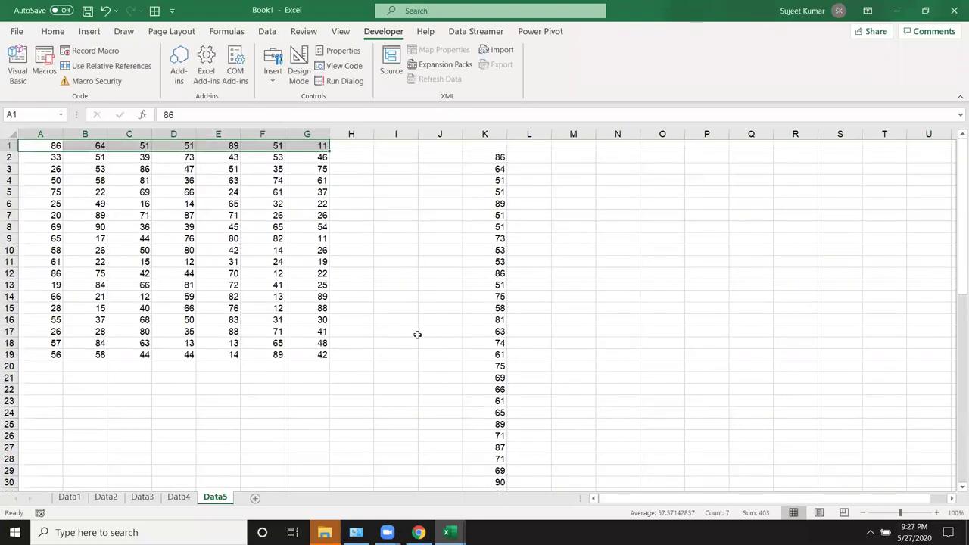
pyautogui.scroll(-6, 417, 335)
# Review Module1's code, then return to Excel and minimise it to the desktop
pyautogui.hotkey('alt', 'F11')
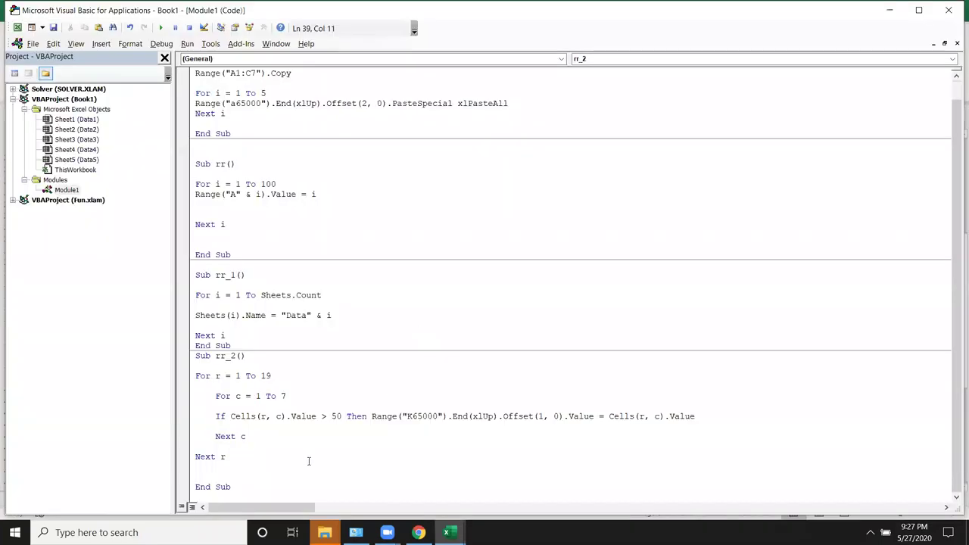
pyautogui.moveTo(248, 484); pyautogui.dragTo(270, 312)
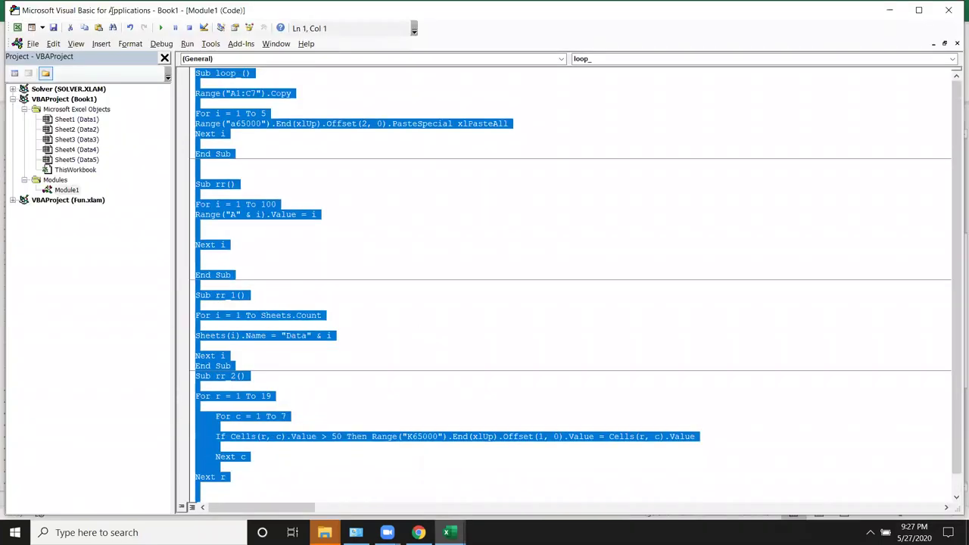
pyautogui.click(415, 351)
pyautogui.scroll(-1, 402, 409)
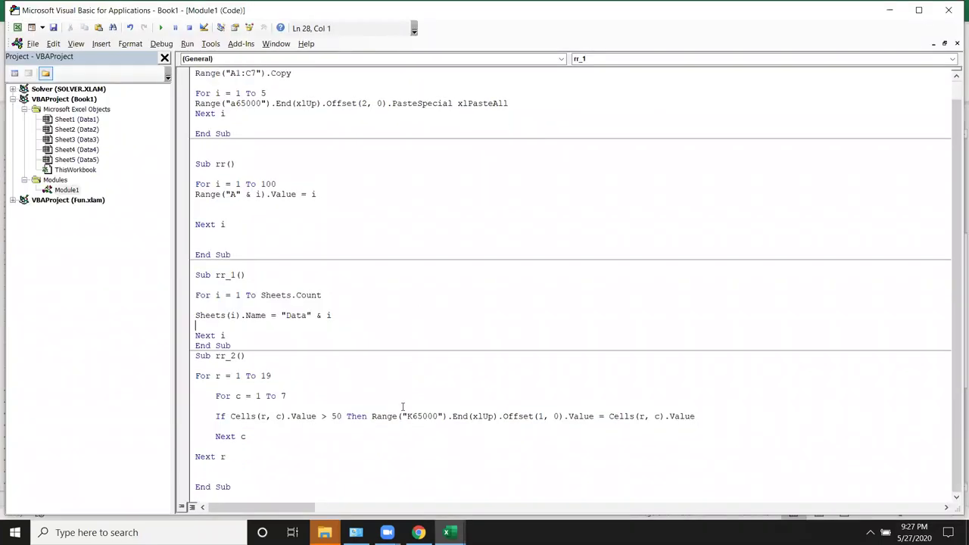
pyautogui.hotkey('alt', 'F11')
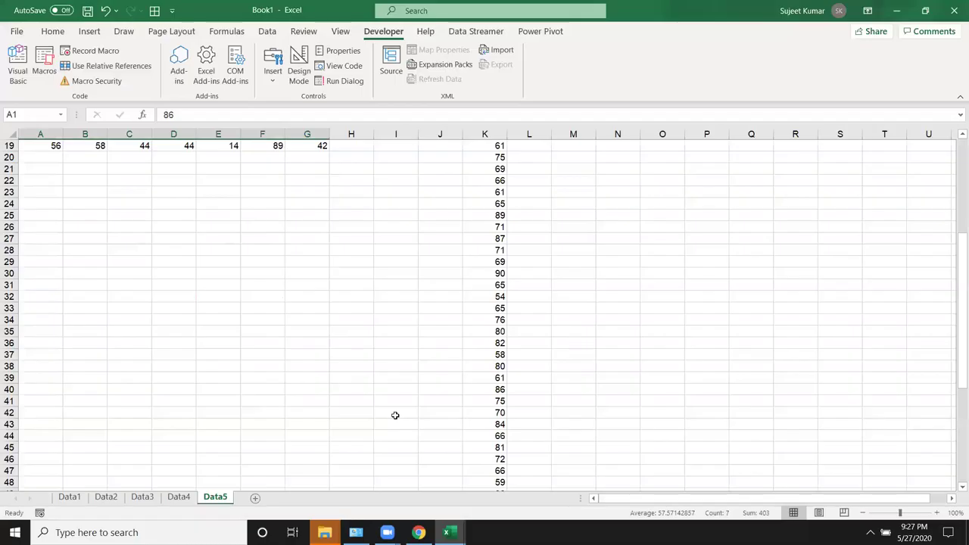
pyautogui.press('super+d')
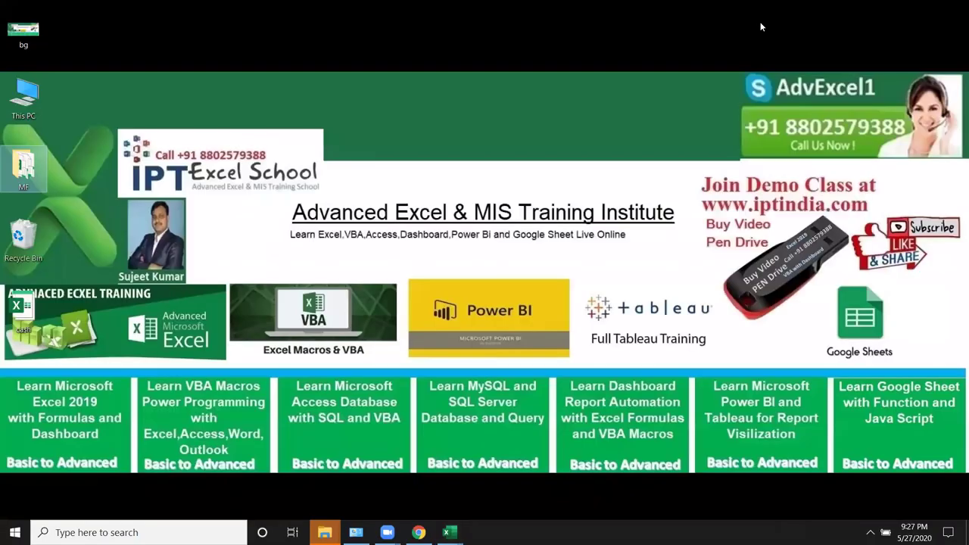